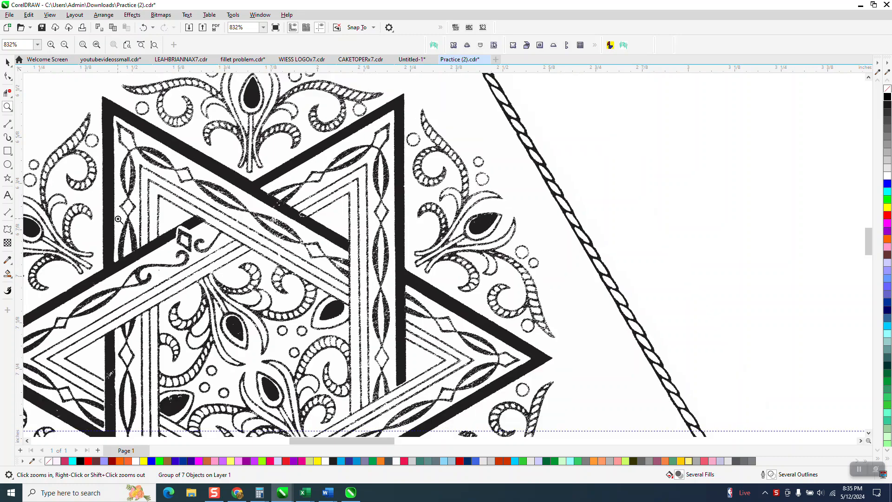
Step: Draw a two-segment 2-point line, about 0.34 by 0.86 inches, along the middle of the star's upper-right point
scroll(204, 204, down, 2)
scroll(198, 190, down, 3)
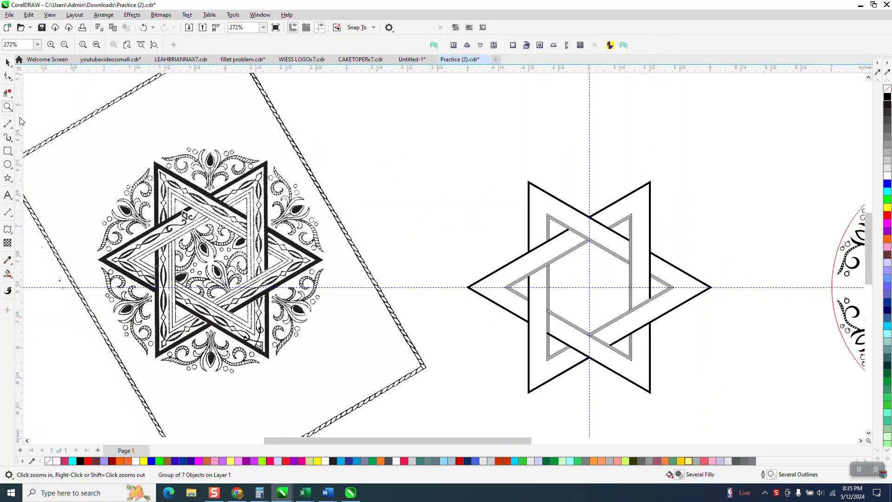
drag(528, 162, 711, 390)
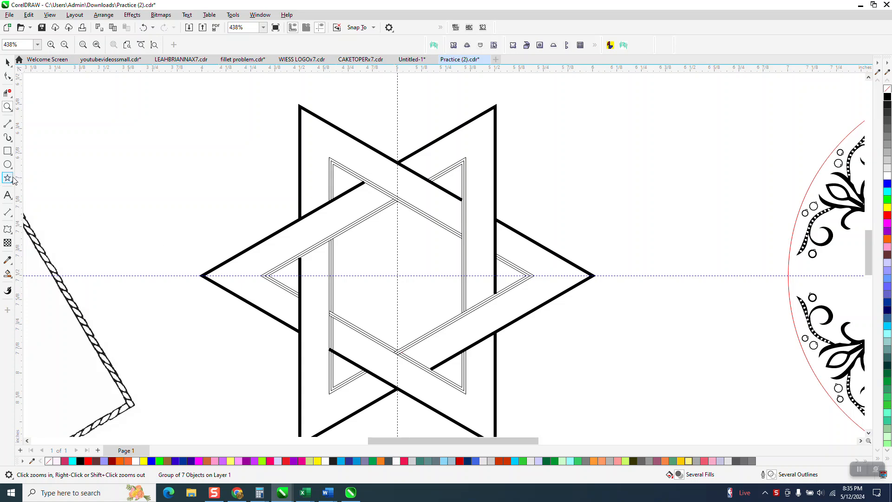
click(10, 127)
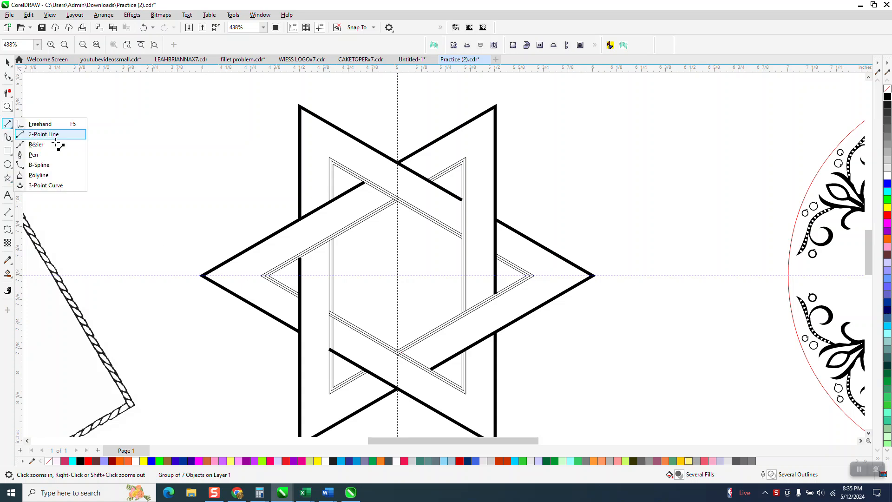
click(45, 134)
drag(480, 303, 414, 171)
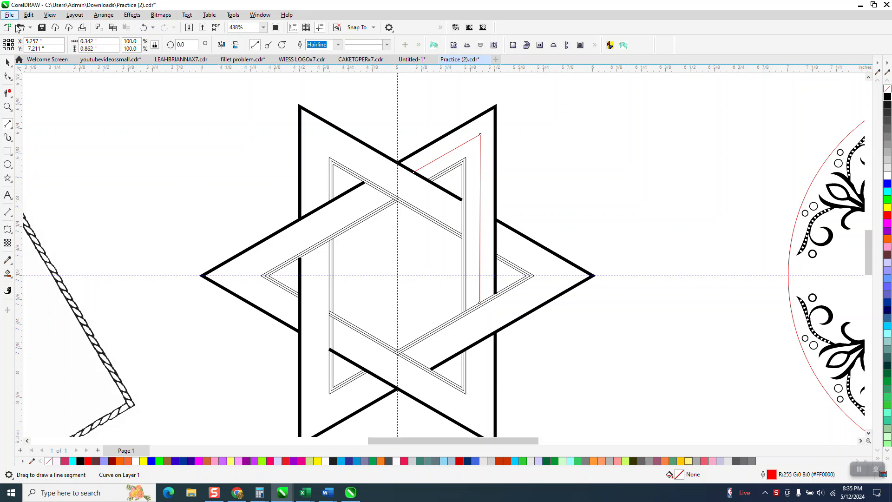
click(7, 62)
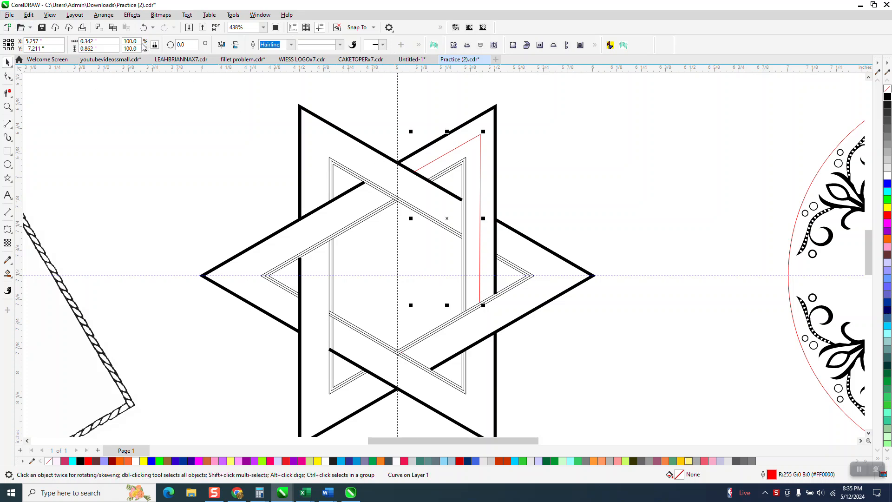
Step: Convert the bent red line to a curve and subdivide all its segments by adding nodes twice
click(8, 76)
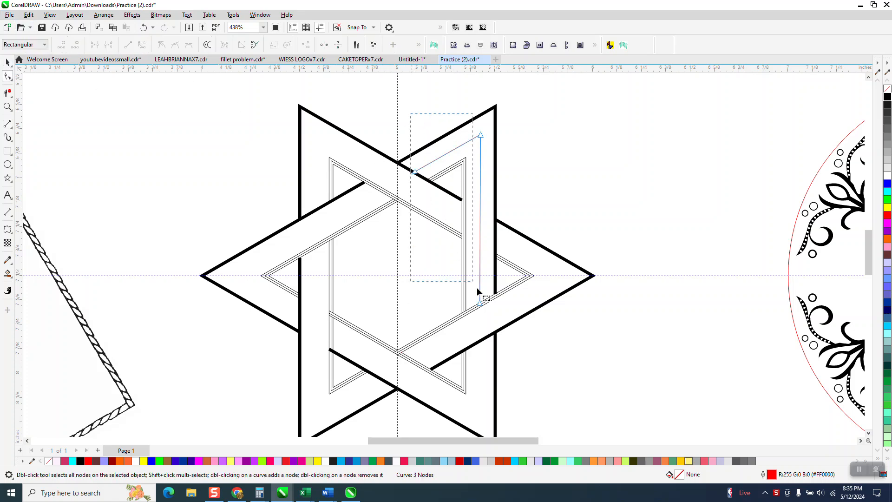
click(481, 135)
right_click(482, 135)
click(525, 196)
click(62, 46)
click(62, 46)
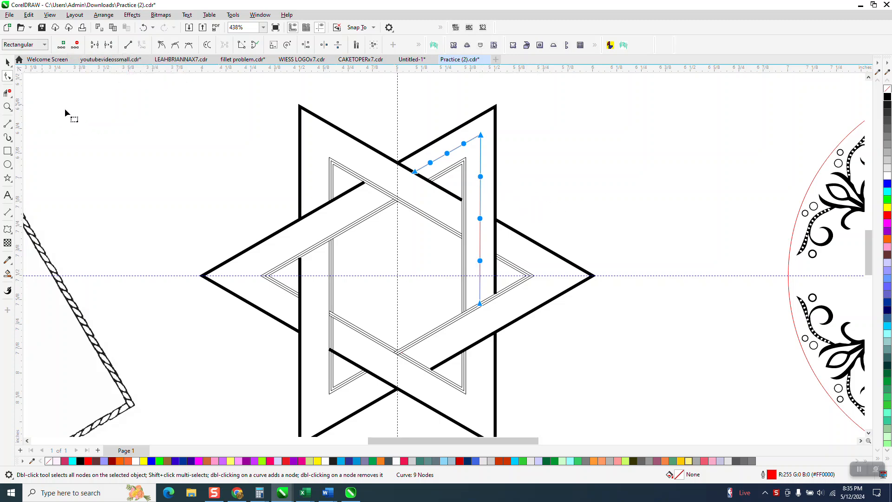
Step: Deselect the line and set the nudge distance to 0.01 inches
click(7, 63)
click(125, 114)
click(314, 44)
key(BackSpace)
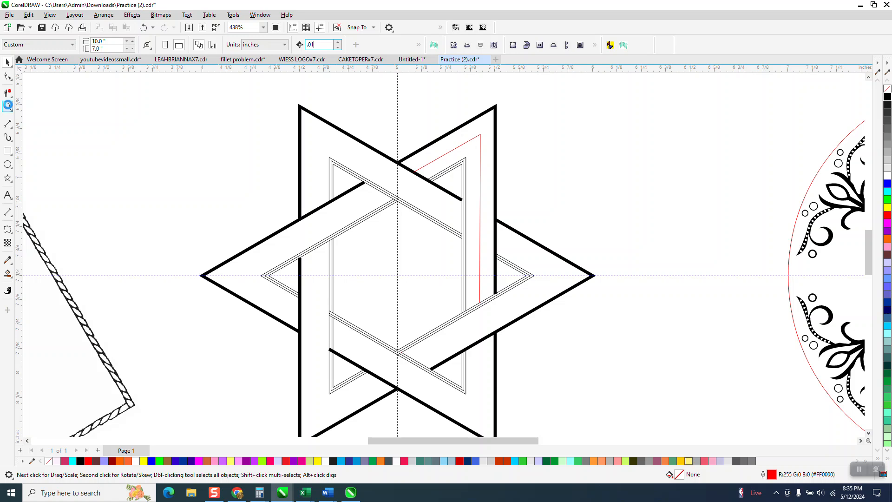
Step: Make the red line's vertical segment wavy by shifting its three inner nodes 0.01 inches alternately right, left and right
click(7, 107)
drag(398, 113, 558, 338)
click(8, 76)
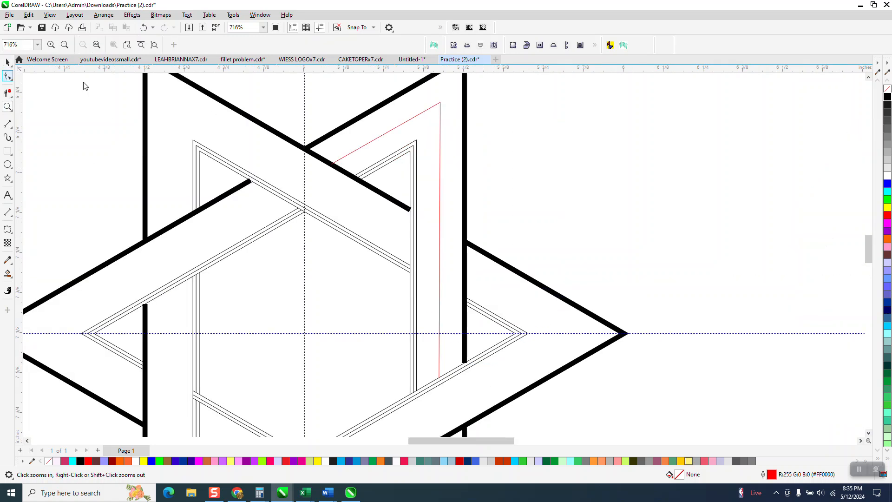
click(438, 154)
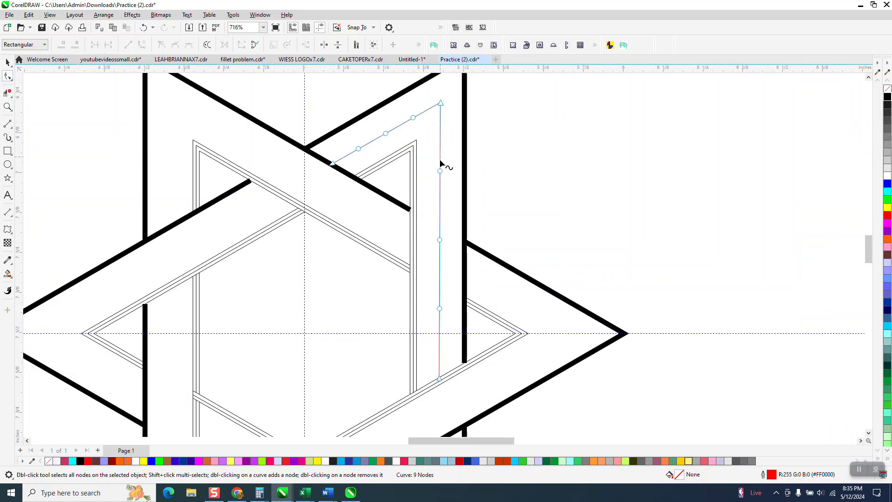
click(440, 171)
key(Right)
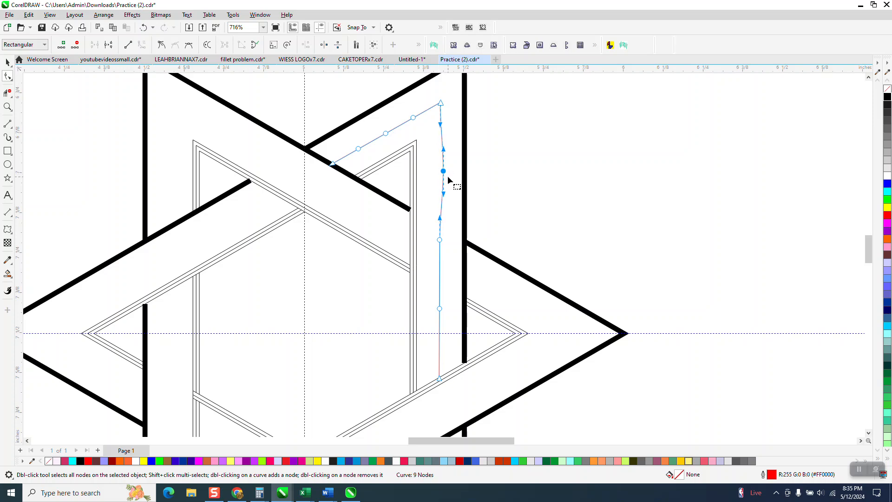
click(439, 239)
drag(439, 240, 436, 240)
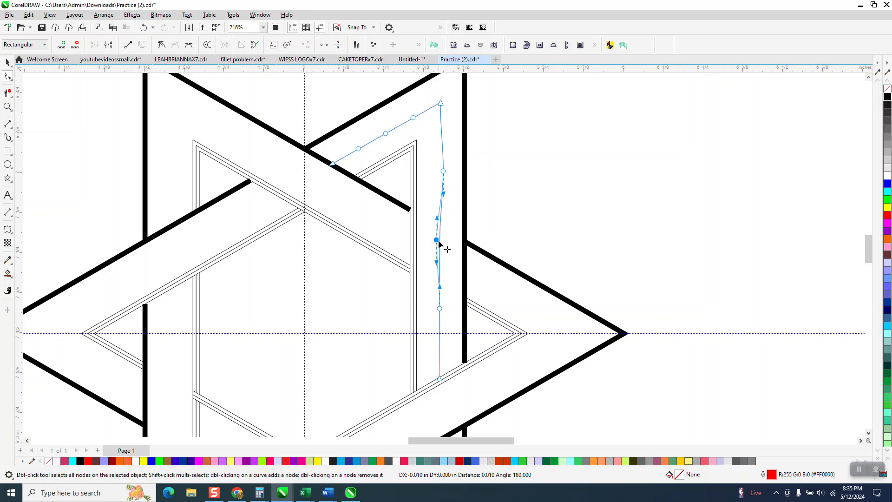
drag(440, 308, 442, 308)
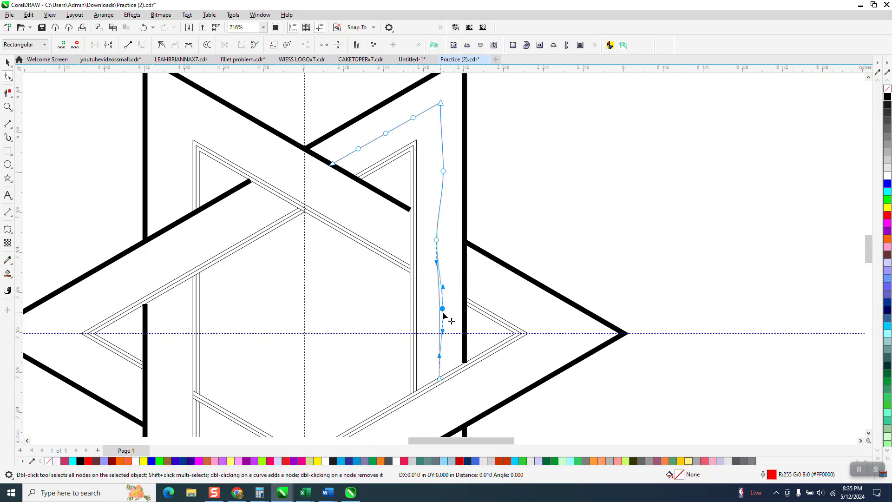
Step: Make the slanted segment wavy by shifting its three inner nodes alternately down, up and down
click(413, 118)
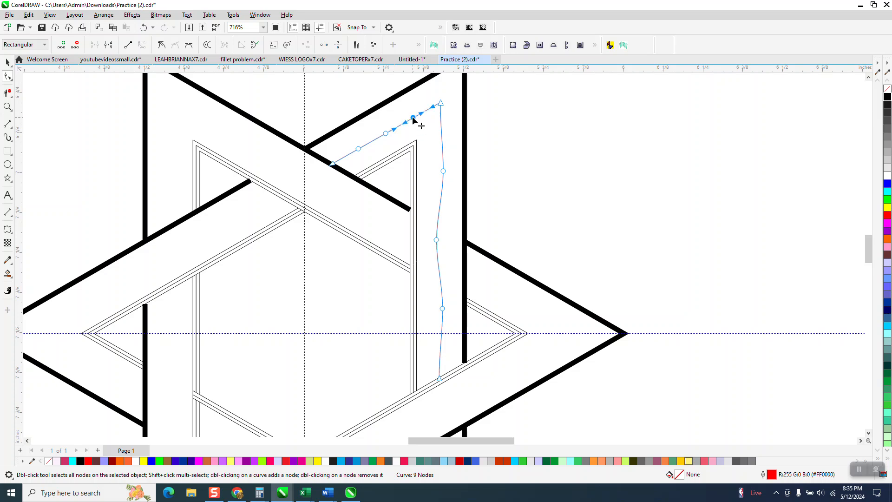
drag(414, 118, 361, 157)
click(386, 134)
click(360, 149)
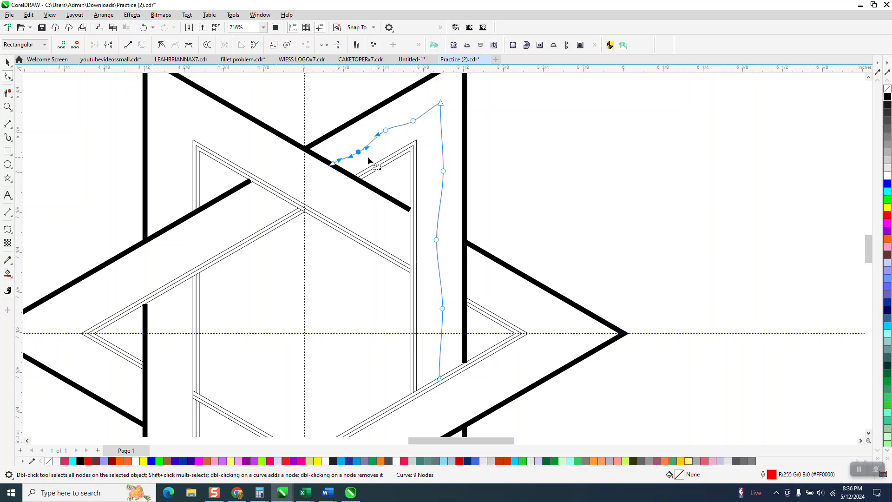
click(8, 62)
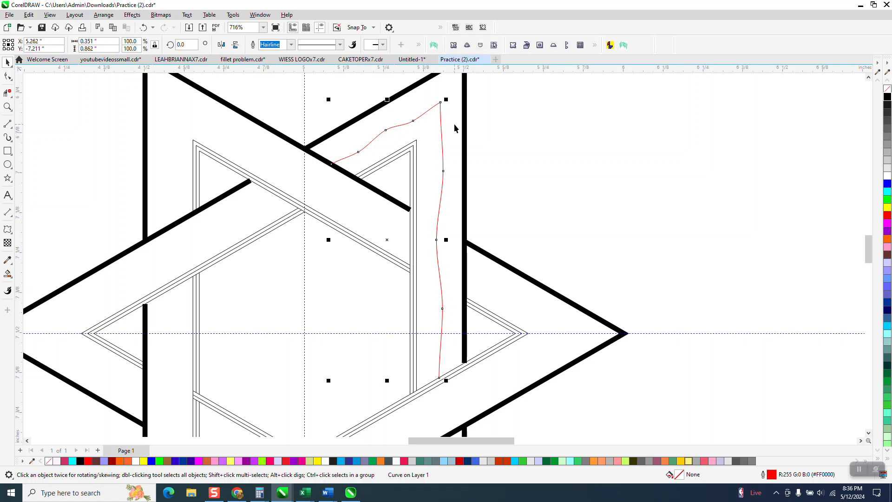
Step: Break the wavy curve apart at its upper corner node
click(8, 76)
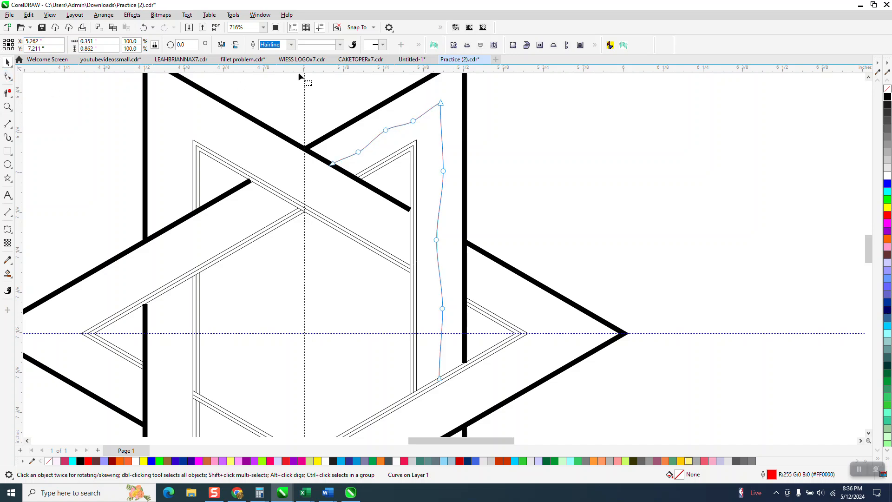
click(441, 103)
right_click(440, 103)
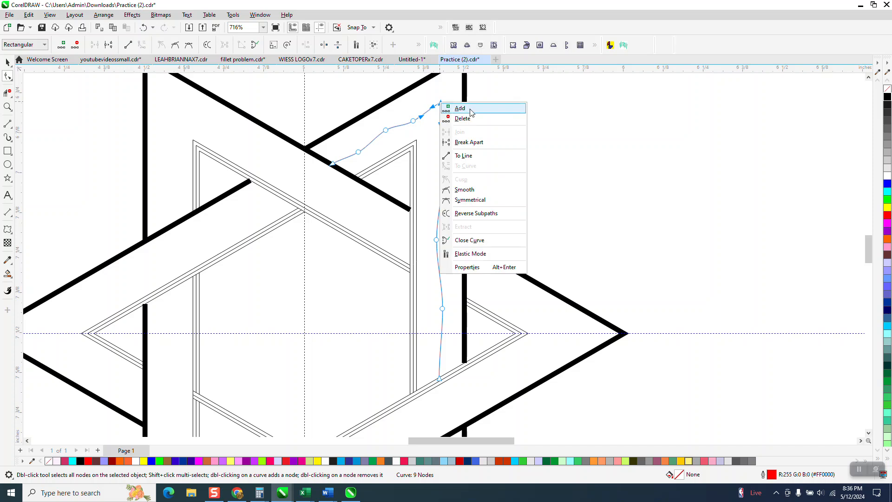
click(477, 145)
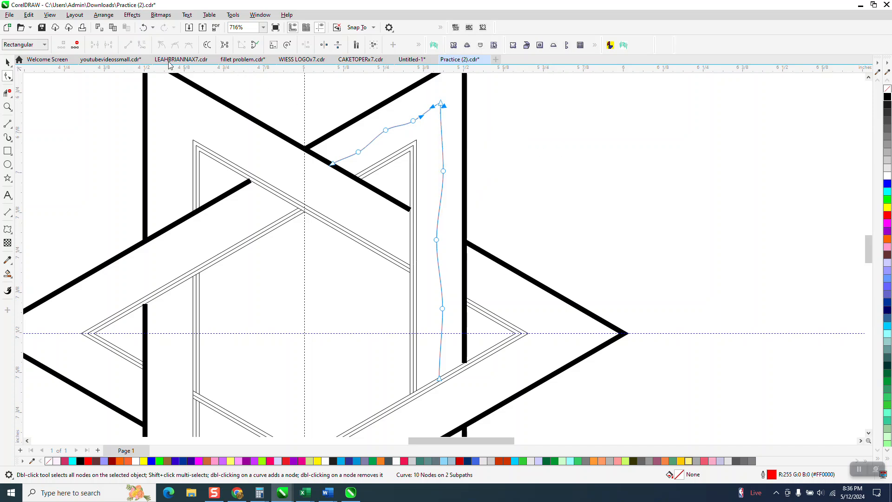
click(7, 62)
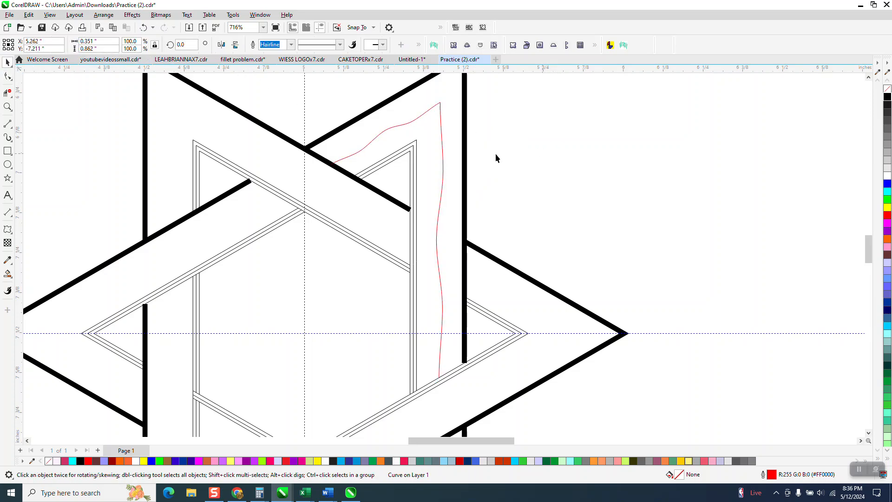
Step: Try mirroring a copy of the wavy curve horizontally, and undo the mirroring
click(442, 153)
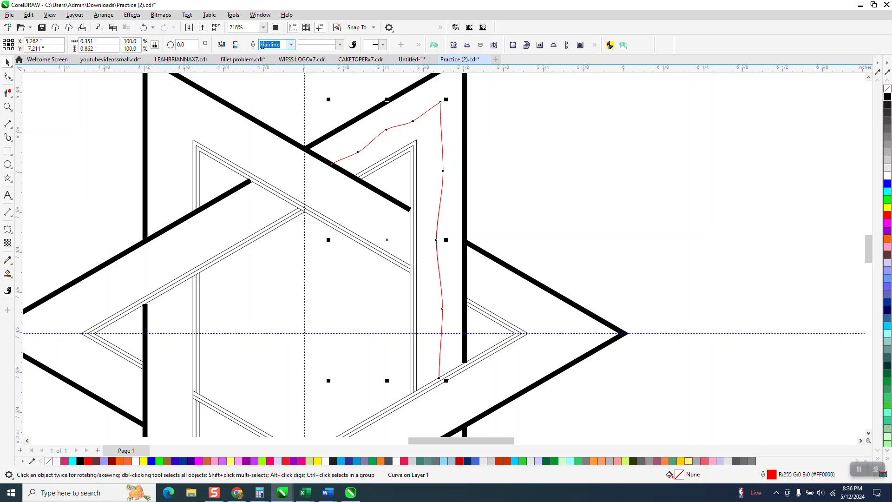
click(220, 44)
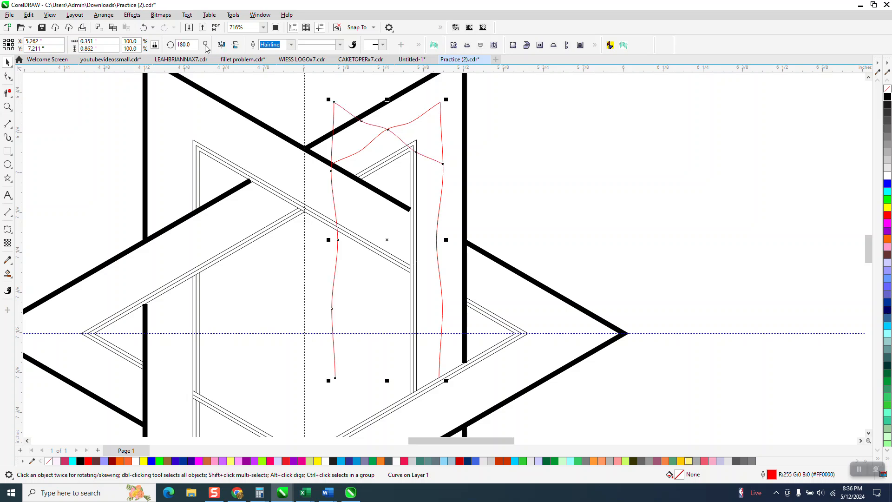
click(143, 27)
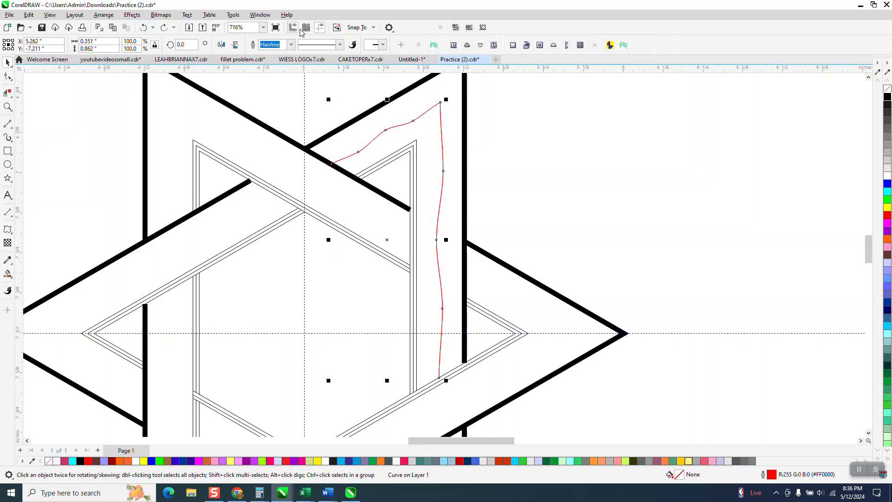
key(space)
click(7, 76)
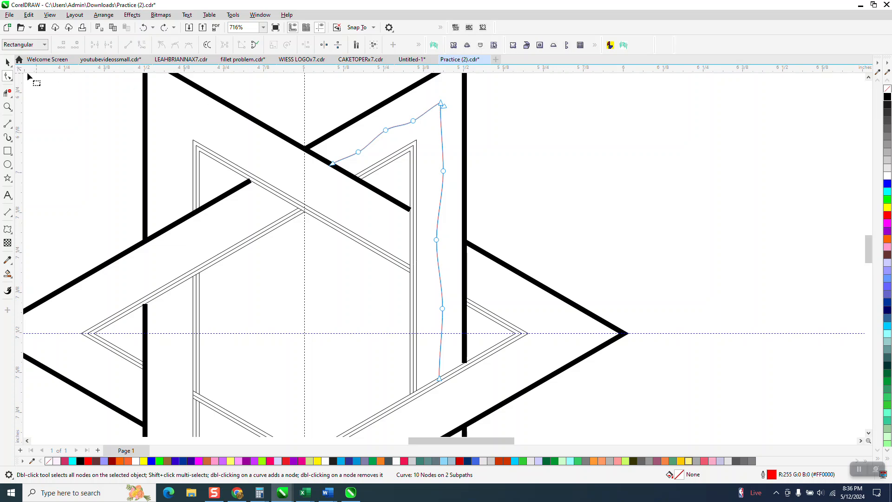
click(8, 62)
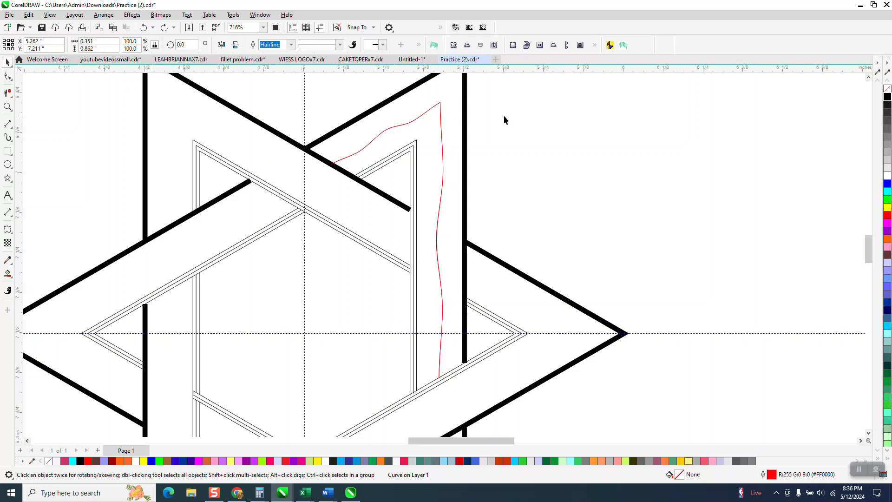
Step: Try nudging a duplicate of the wavy curve to the right, and delete that duplicate
click(410, 121)
key(ctrl+d)
key(Right)
key(Right)
key(Right)
key(Right)
key(Right)
key(Right)
key(Right)
key(Right)
key(Right)
key(Right)
key(Right)
key(Right)
key(Right)
key(Right)
key(Right)
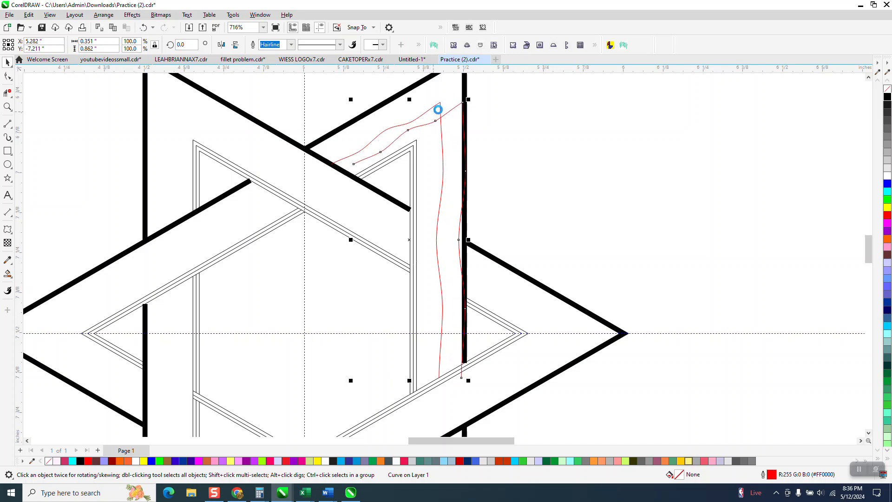
key(Delete)
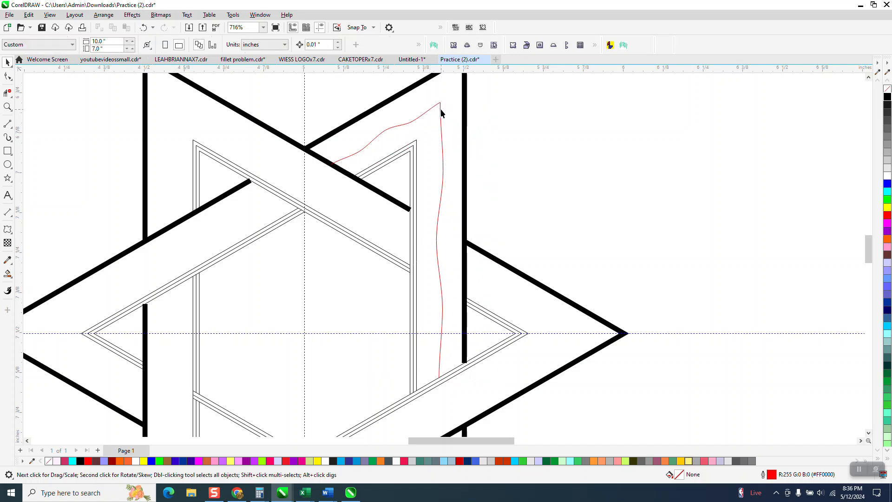
Step: Pull the slanted part's end node away from the broken corner, and undo the move
click(439, 106)
click(12, 78)
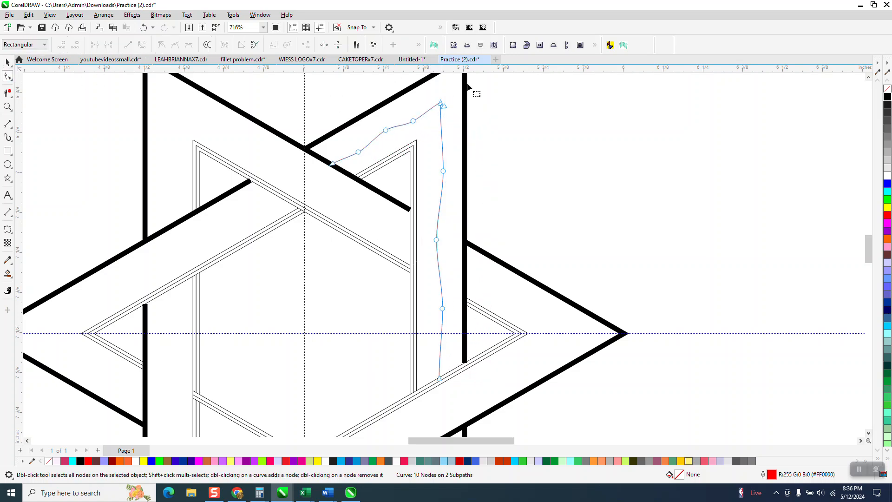
click(445, 108)
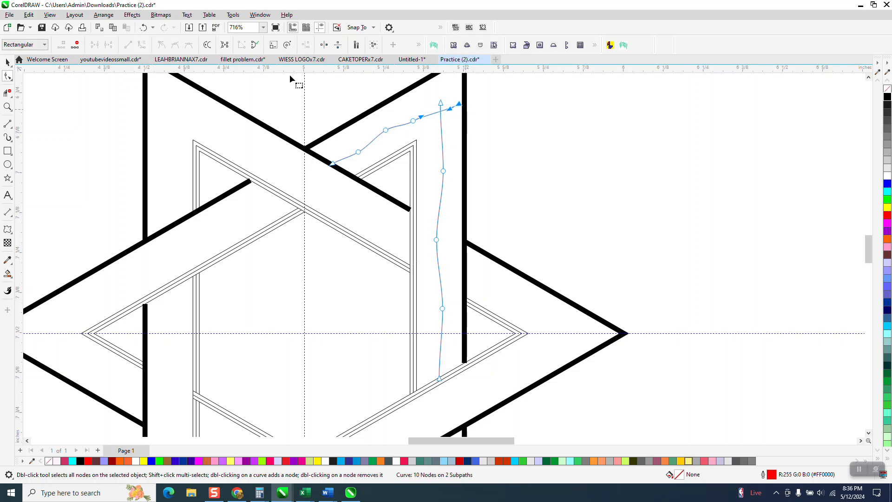
click(143, 28)
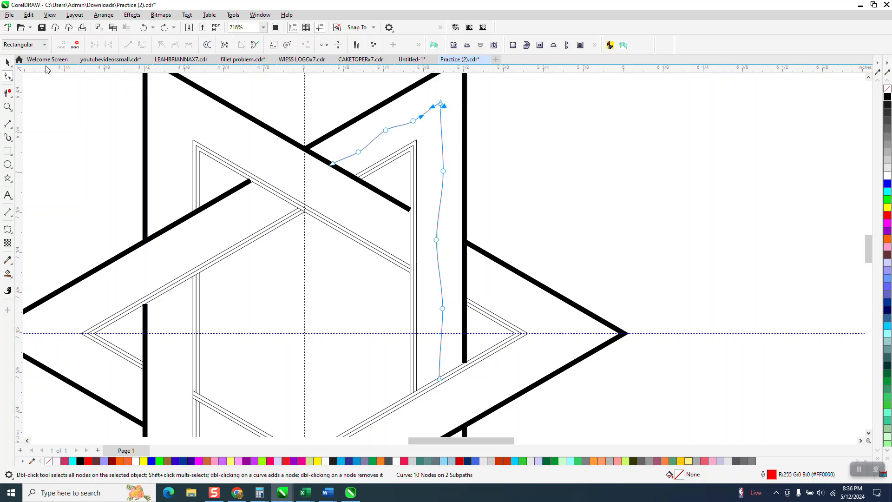
click(7, 62)
Step: Set the nudge distance to 1 inch and place a duplicate of the wavy curve 1 inch to the right
scroll(366, 136, down, 1)
scroll(367, 136, down, 1)
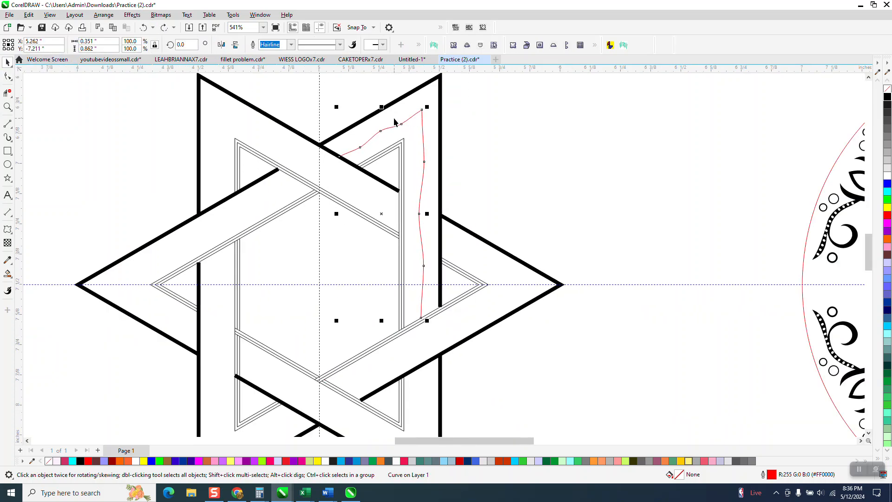
key(KP_Add)
click(508, 106)
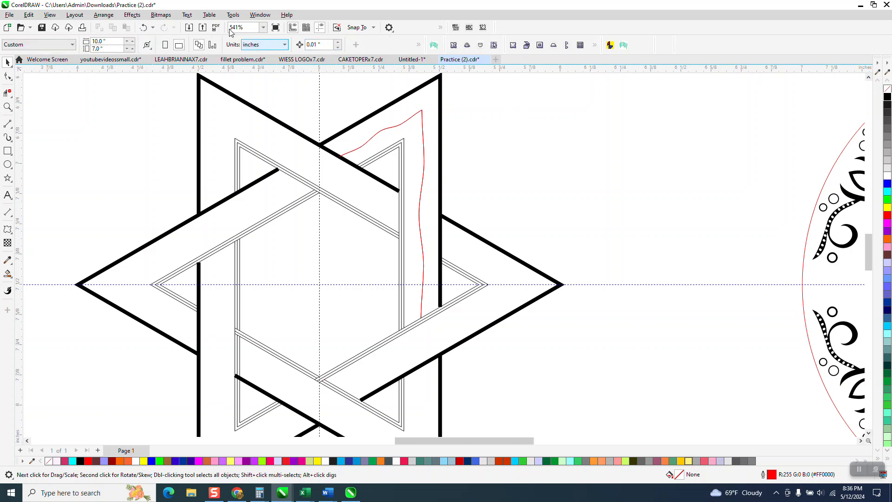
click(313, 45)
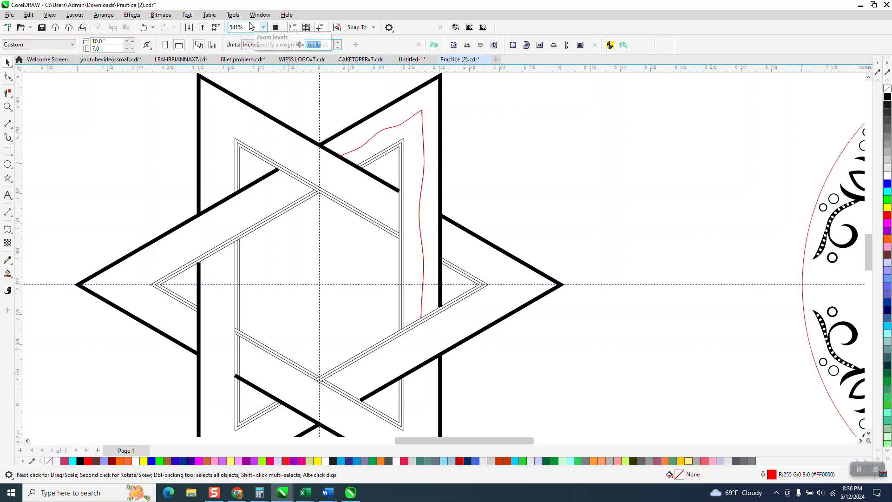
text(1)
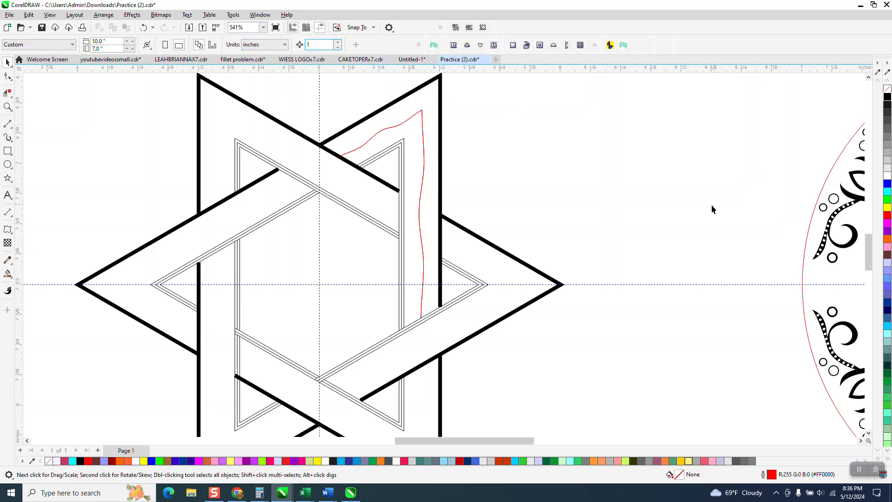
click(421, 139)
key(KP_Add)
key(Right)
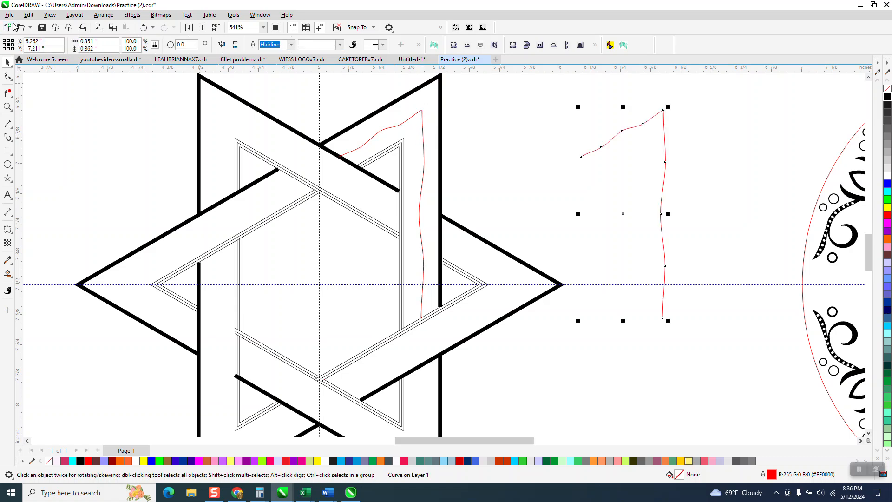
Step: Delete the slanted part of the original wavy curve and the vertical part of its duplicate with Virtual Segment Delete
click(8, 93)
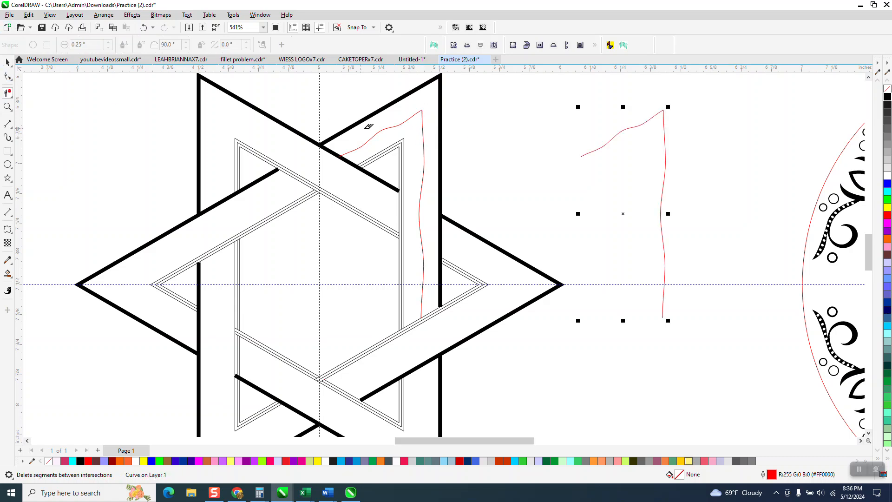
click(376, 133)
click(664, 197)
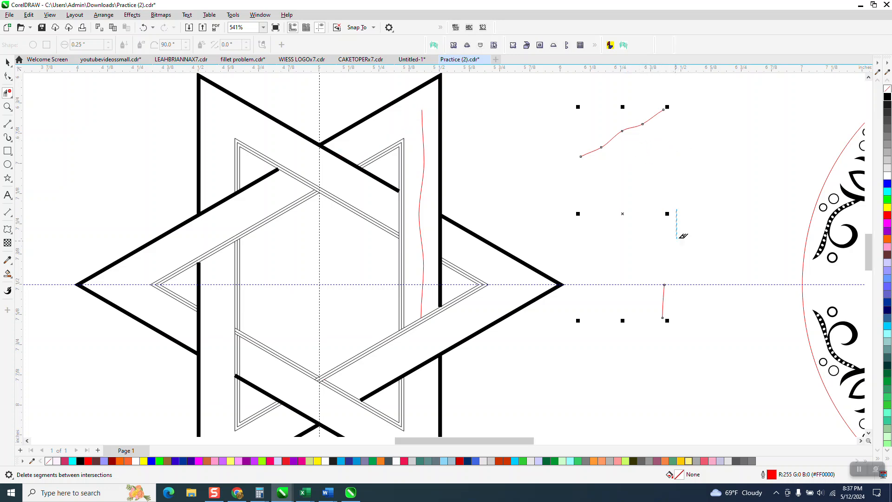
drag(668, 265, 698, 325)
Step: Add a horizontally mirrored copy of the vertical wavy curve over itself in the star's upper-right band
click(7, 62)
click(415, 120)
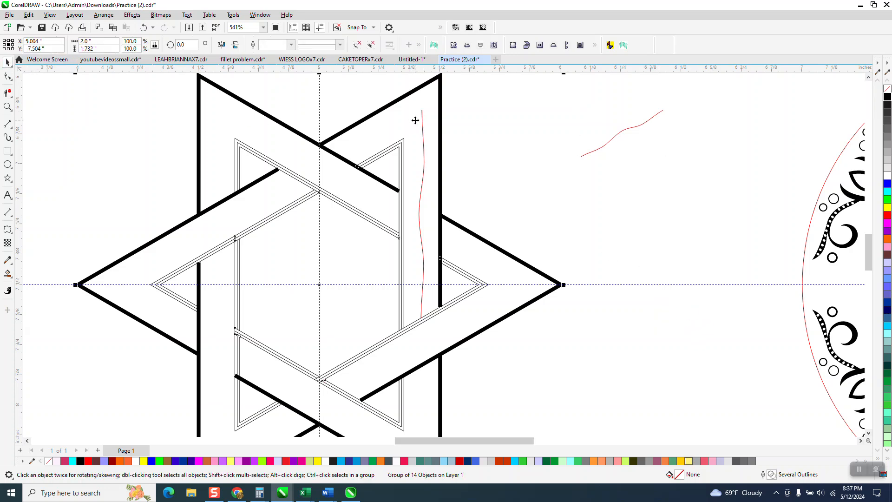
click(423, 123)
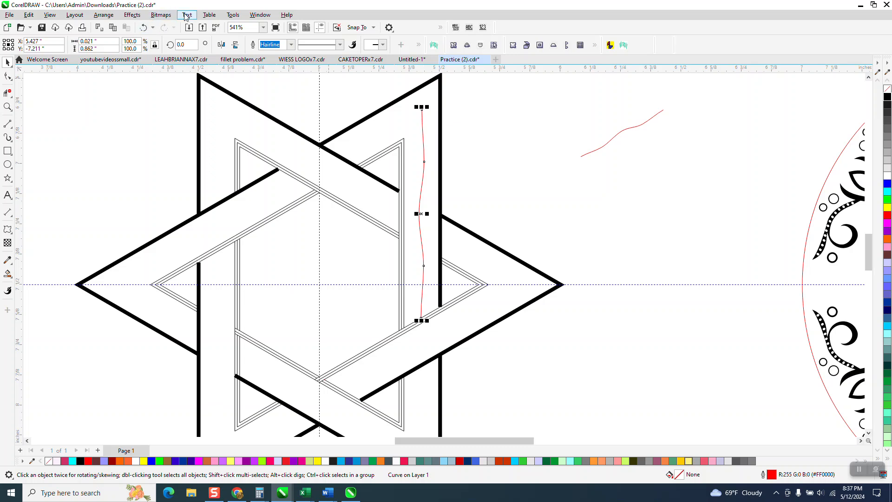
click(222, 45)
Step: Rotate the separate slanted wavy curve to 330° so it lies flat
click(628, 131)
click(628, 129)
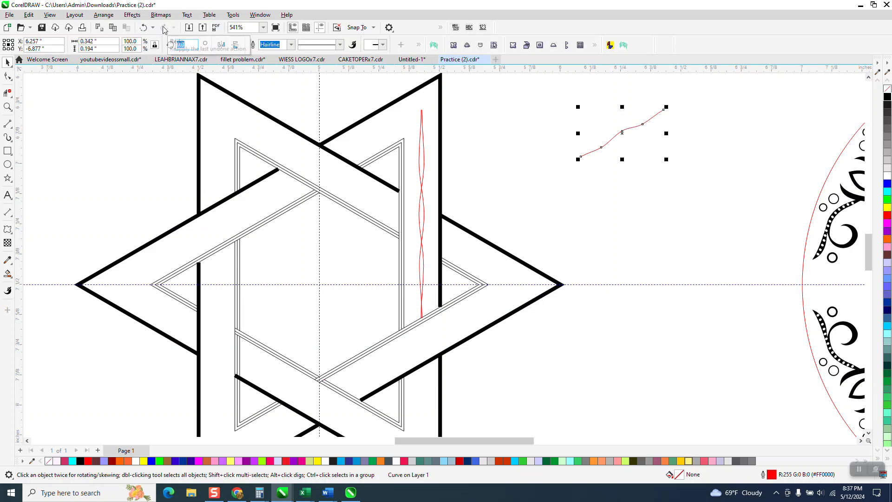
key(Return)
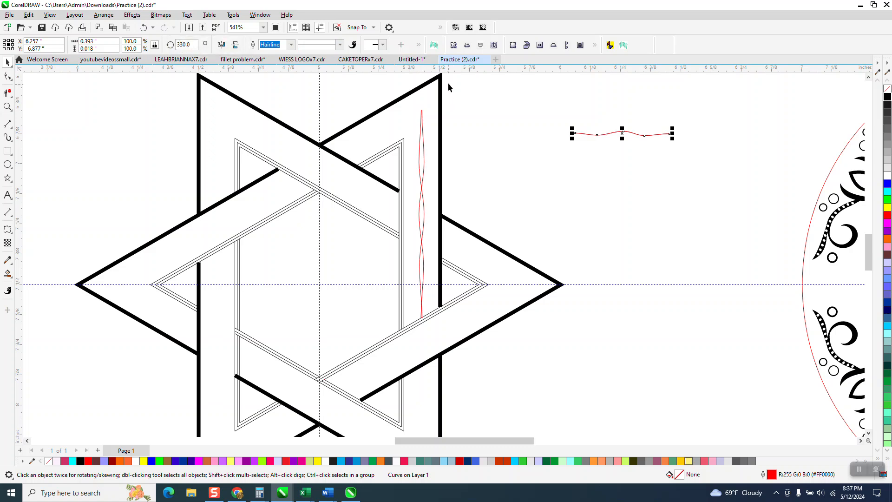
Step: Add a vertically mirrored copy of the flat wavy curve over itself and group the two curves
click(236, 46)
mouse_move(533, 100)
mouse_down()
mouse_move(683, 177)
mouse_move(705, 168)
mouse_up()
key(ctrl+g)
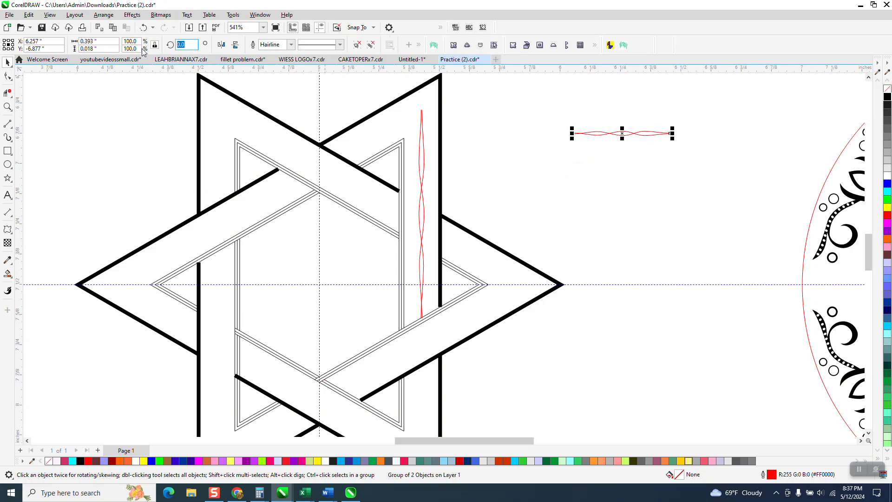
Step: Rotate the grouped wavy pair by 30° and nudge it 1 inch left into the star's upper-right point
text(30)
key(Return)
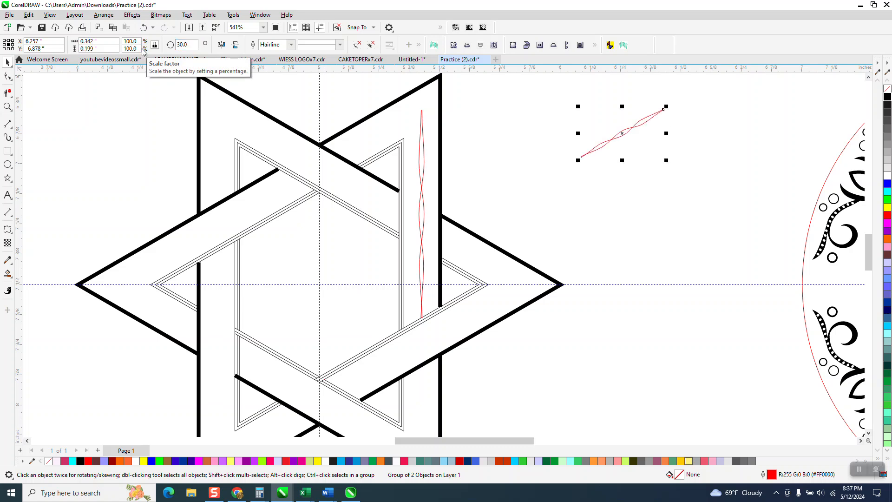
key(Left)
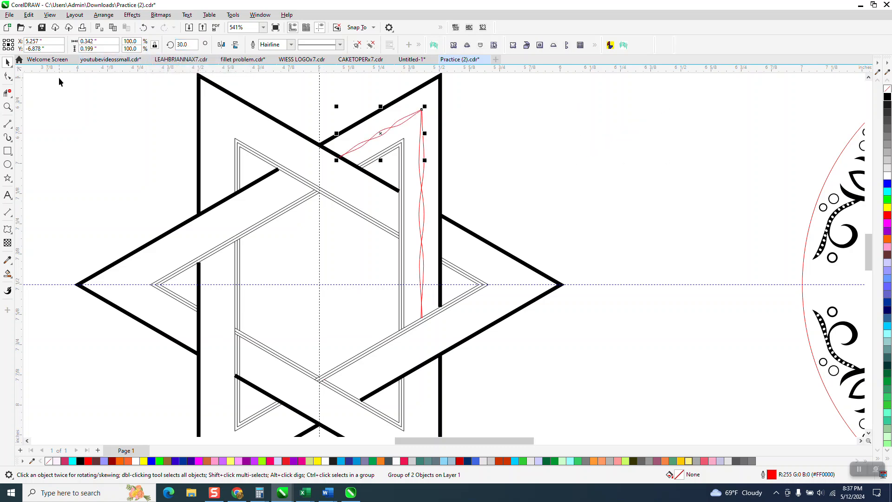
Step: Ungroup the slanted wavy pair at the corner where it meets the vertical pair
click(7, 106)
drag(375, 113, 437, 124)
click(8, 76)
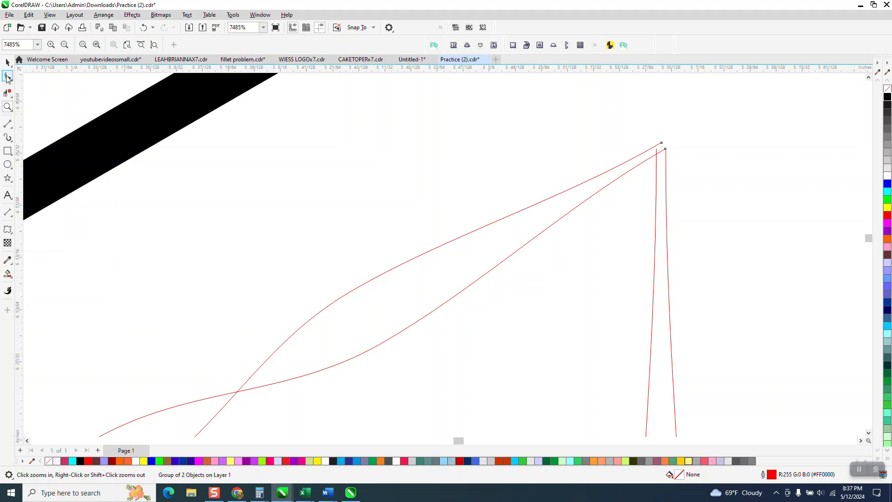
click(7, 106)
drag(583, 125, 735, 220)
click(7, 76)
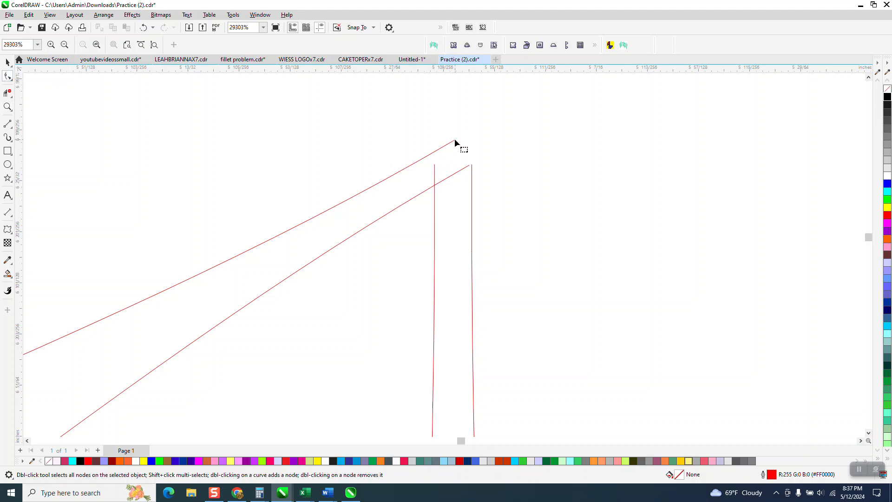
click(8, 62)
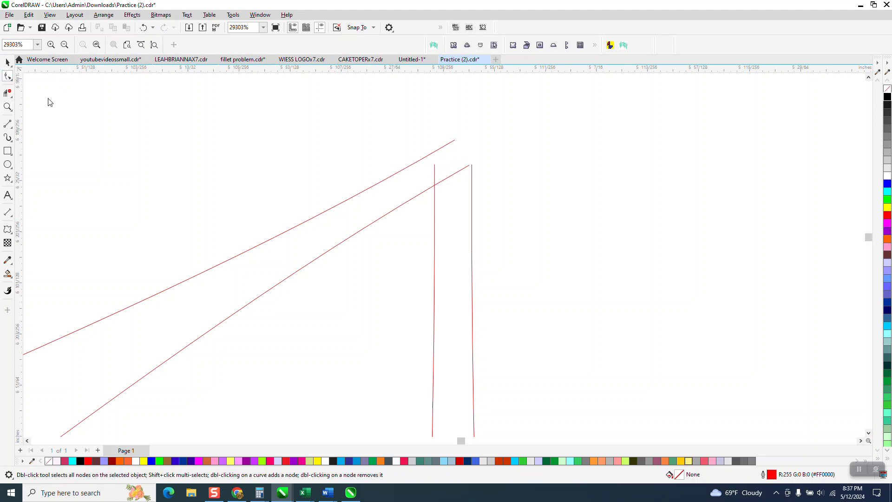
click(265, 241)
click(103, 15)
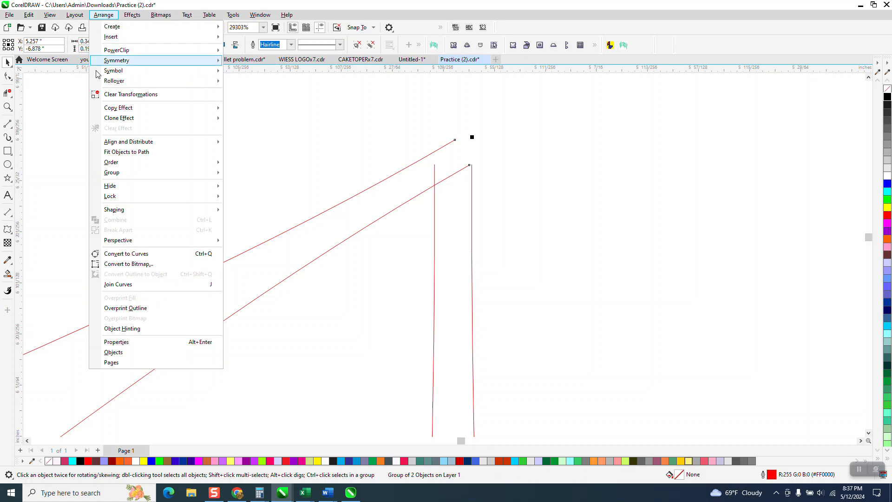
click(248, 184)
Step: Move the upper slanted curve's end node onto the top end of the left vertical curve
click(8, 76)
drag(456, 140, 434, 164)
scroll(421, 108, down, 1)
scroll(422, 109, down, 5)
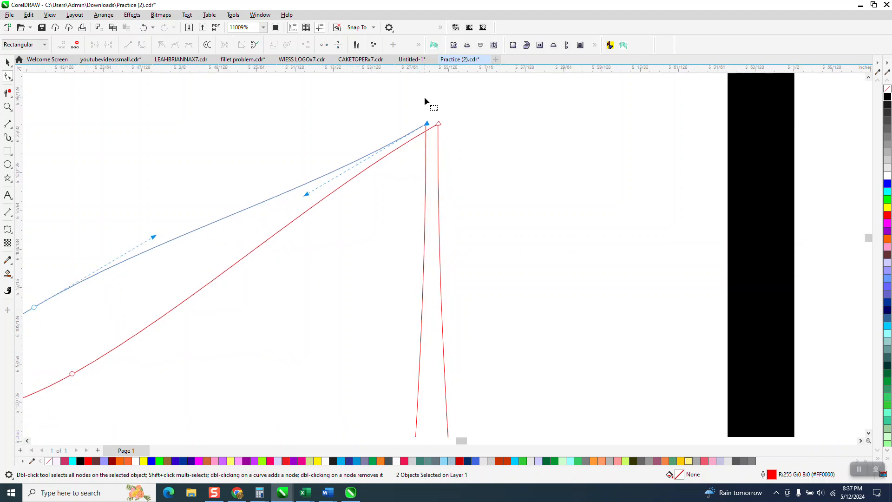
scroll(454, 131, down, 6)
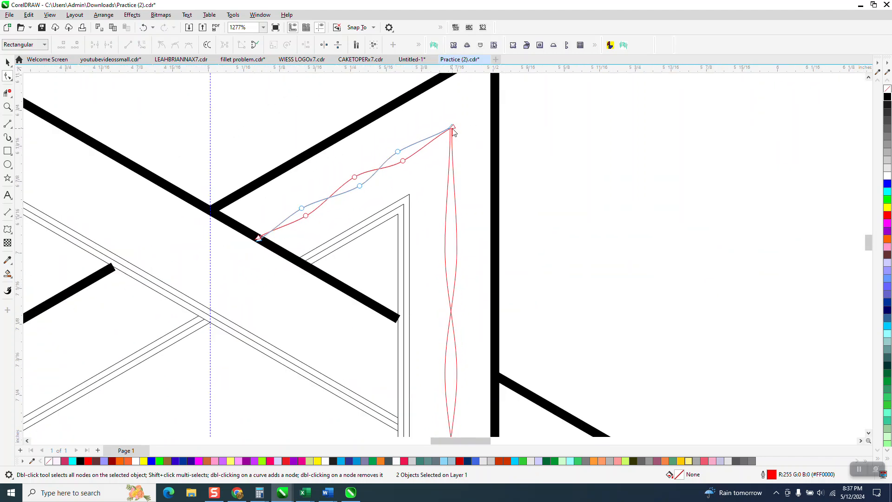
Step: Select all four wavy curves in the upper-right point and make their outlines black
click(11, 109)
key(space)
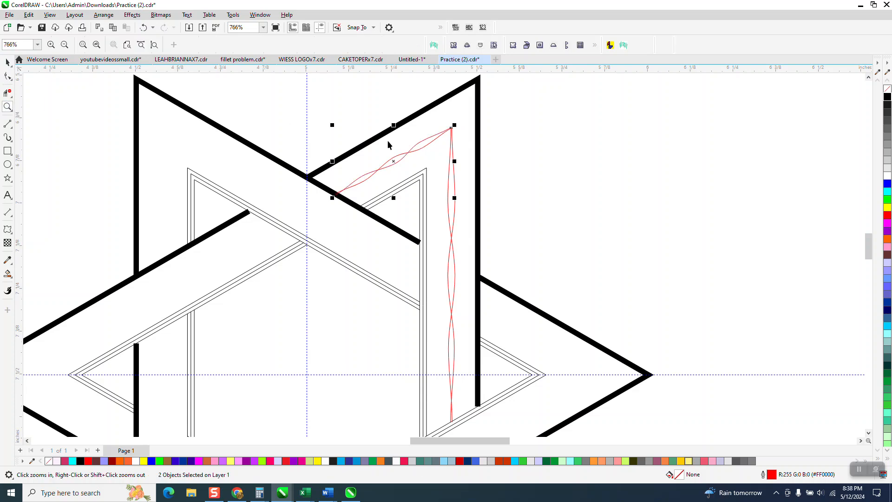
drag(554, 104, 292, 423)
right_click(886, 98)
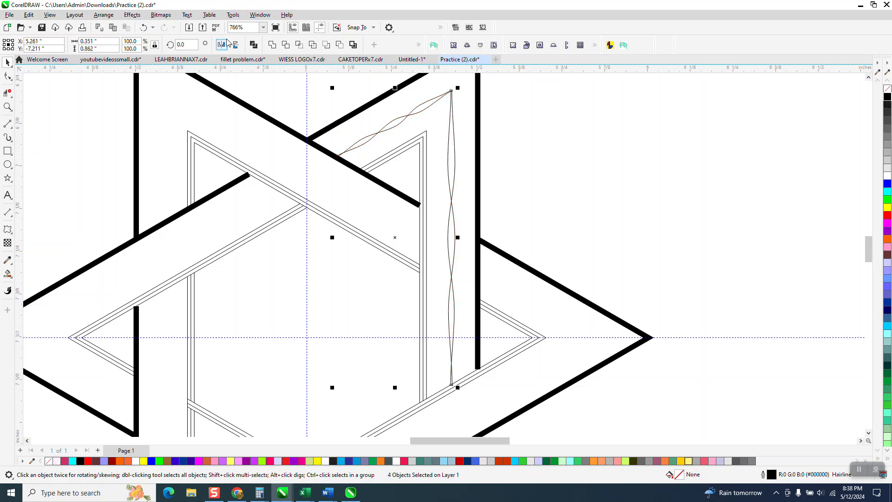
Step: Try outline widths of 0.015625 in and 0.014 in on the four wavy curves, and settle on 0.01 in
click(418, 44)
click(301, 63)
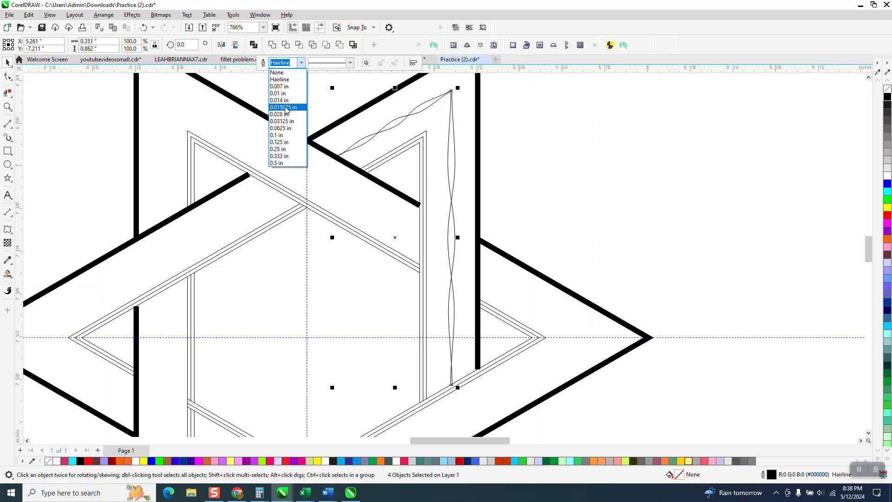
click(286, 107)
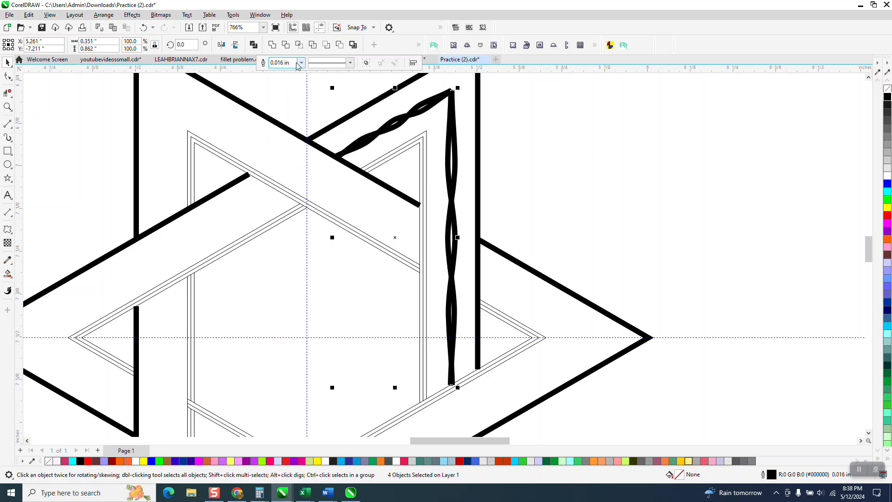
click(300, 63)
click(284, 97)
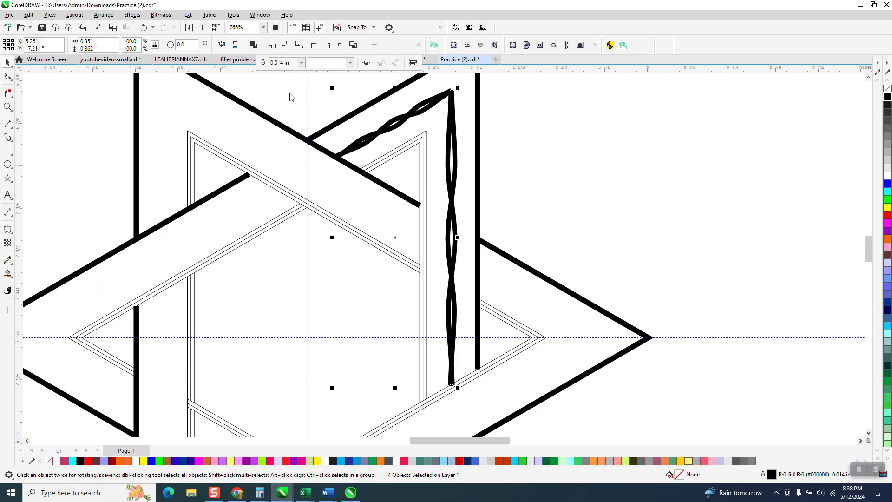
click(301, 63)
click(287, 96)
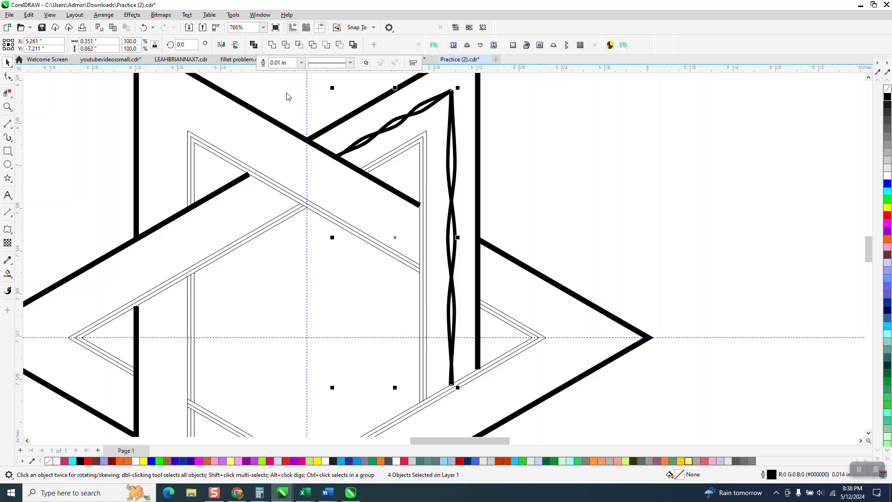
Step: Try to move the rotation centre of the four selected wavy curves to the star's centre
click(7, 107)
click(495, 378)
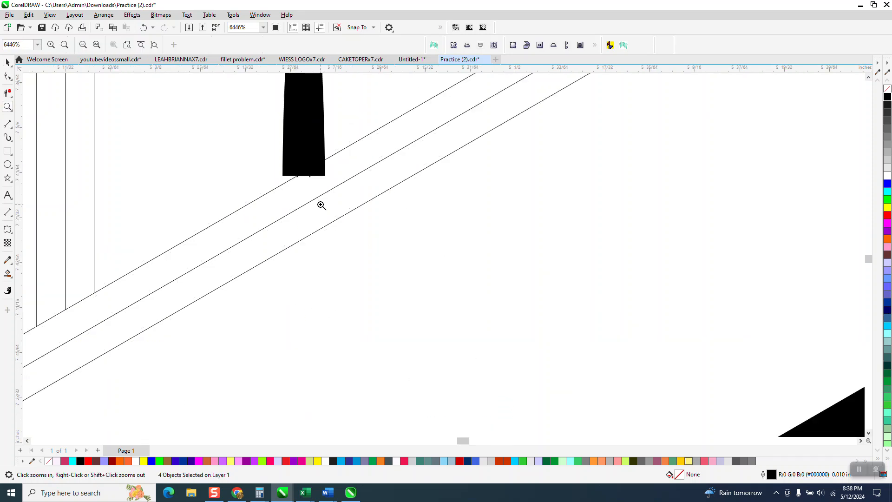
scroll(314, 188, down, 6)
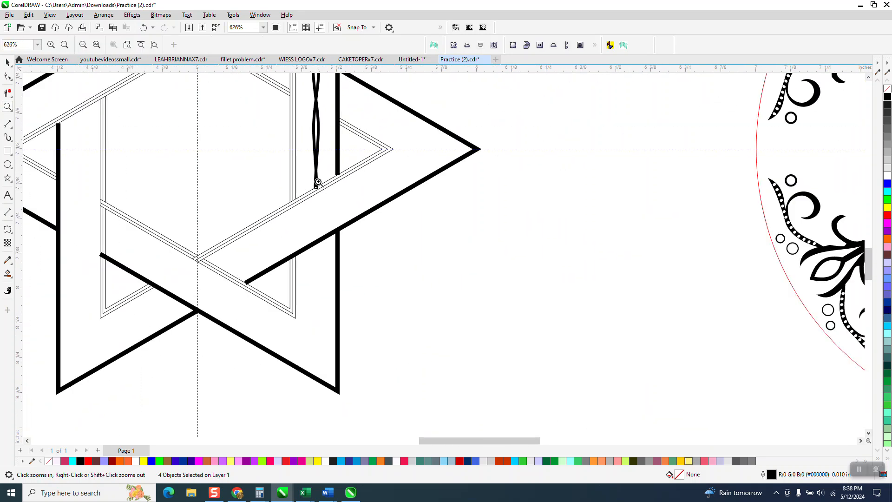
scroll(318, 182, down, 1)
click(7, 62)
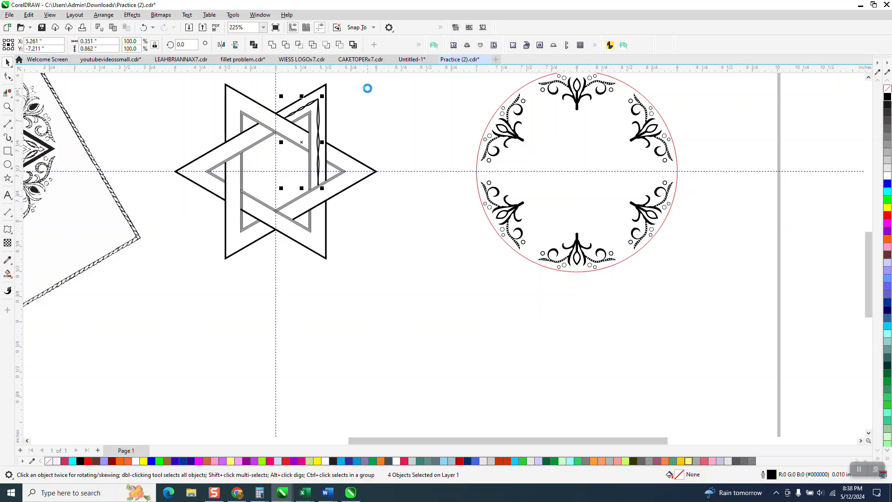
key(Right)
key(Left)
click(302, 142)
drag(302, 143, 278, 168)
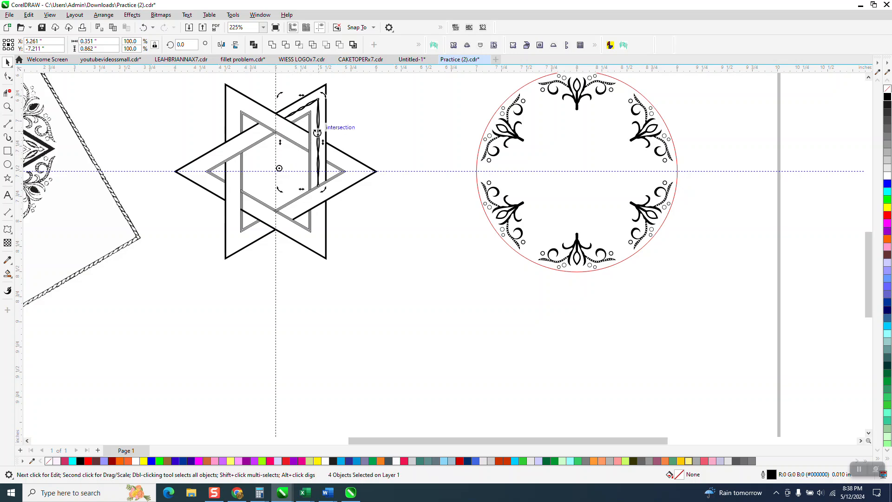
drag(301, 141, 276, 171)
click(319, 140)
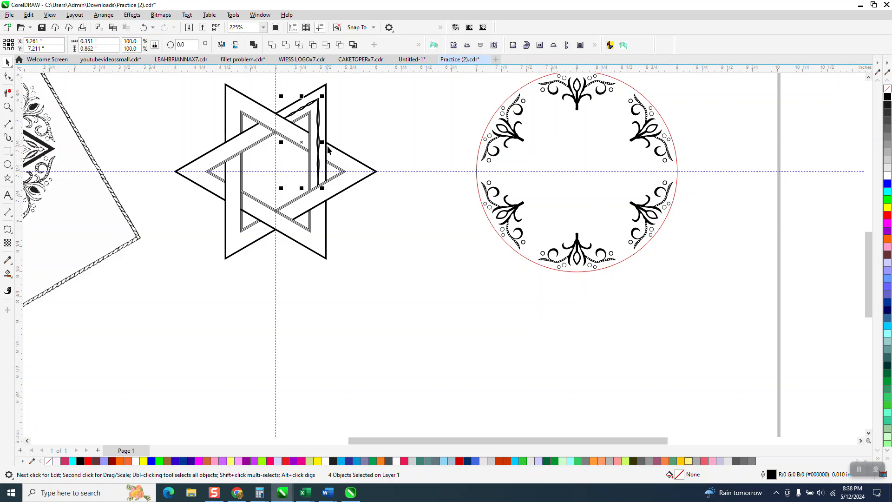
key(Down)
key(ctrl+z)
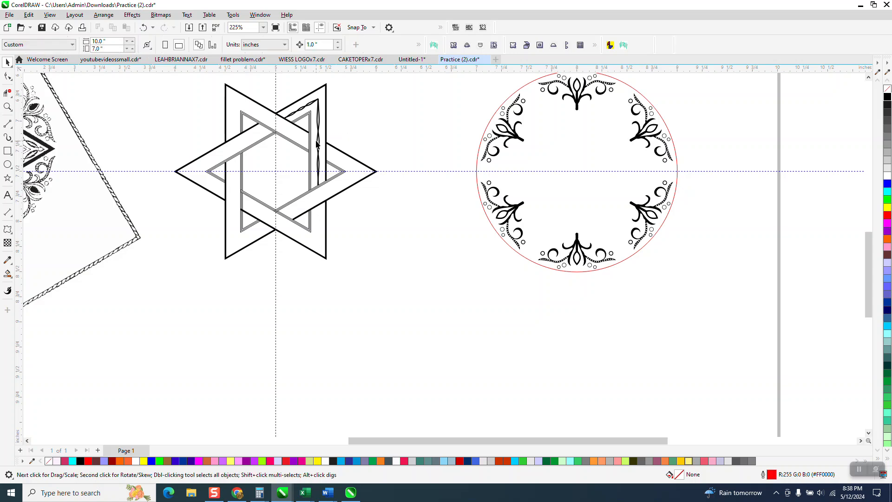
Step: Group the four wavy curves in the star's upper-right point
click(319, 139)
drag(350, 83, 279, 214)
key(ctrl+g)
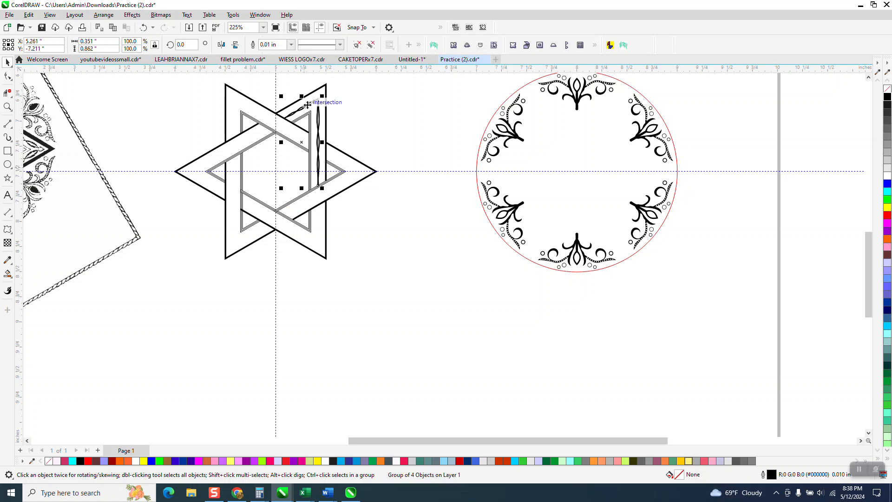
Step: Rotate a duplicate of the wavy group 60° about the star's centre and repeat it four more times around the star
click(318, 135)
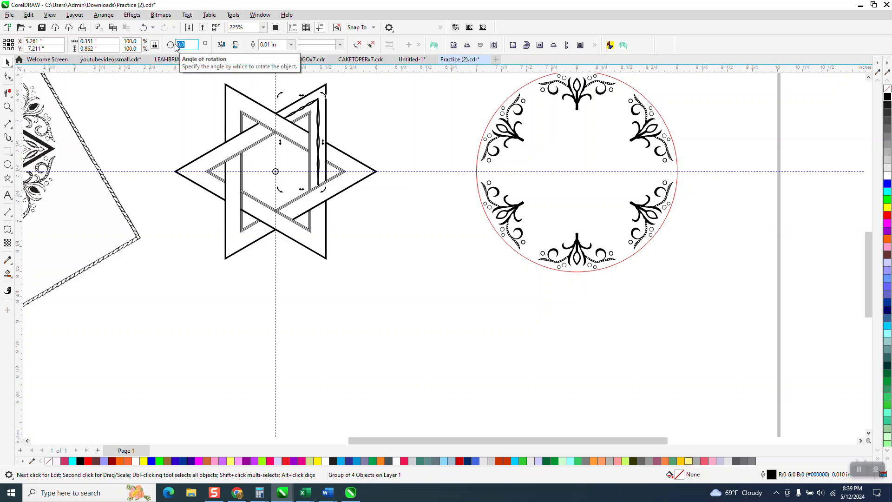
text(60)
key(Return)
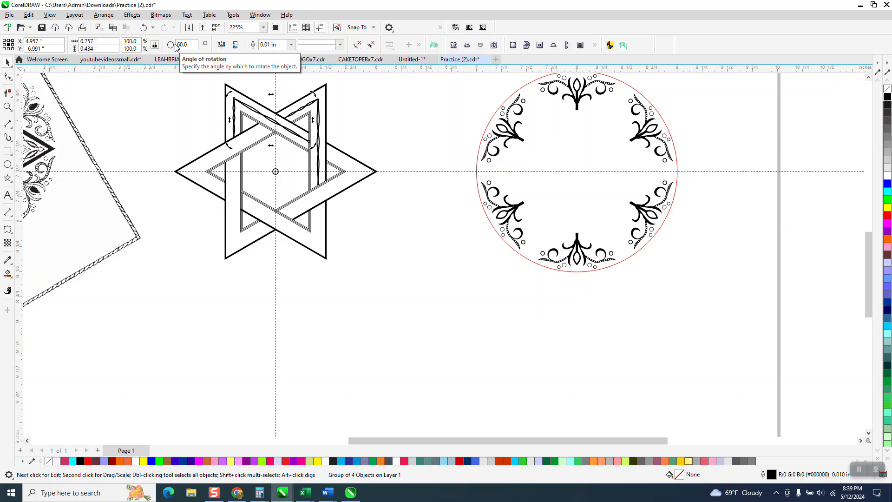
key(ctrl+d)
key(ctrl+d)
key(ctrl+d)
key(ctrl+d)
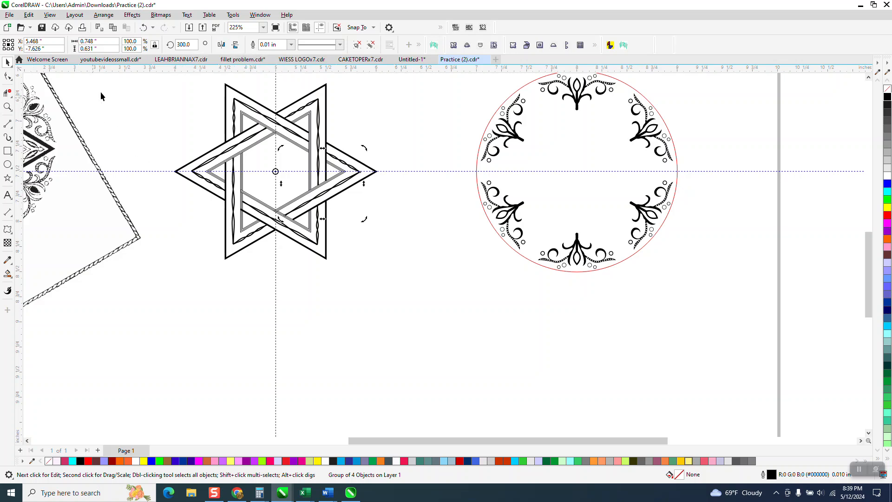
Step: Undo the rotated copies of the wavy group, and delete a trial copy pulled to the right
click(143, 29)
click(144, 29)
click(144, 29)
click(144, 29)
click(144, 29)
click(144, 29)
click(144, 29)
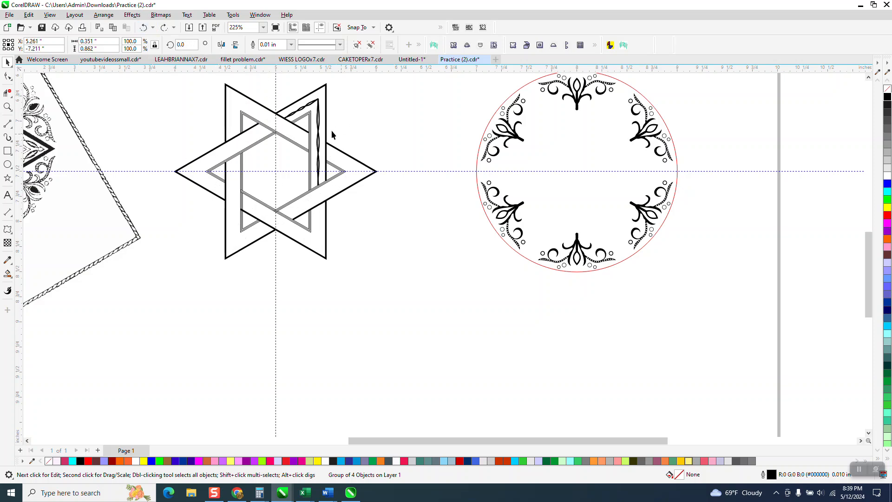
drag(319, 124, 351, 126)
key(Delete)
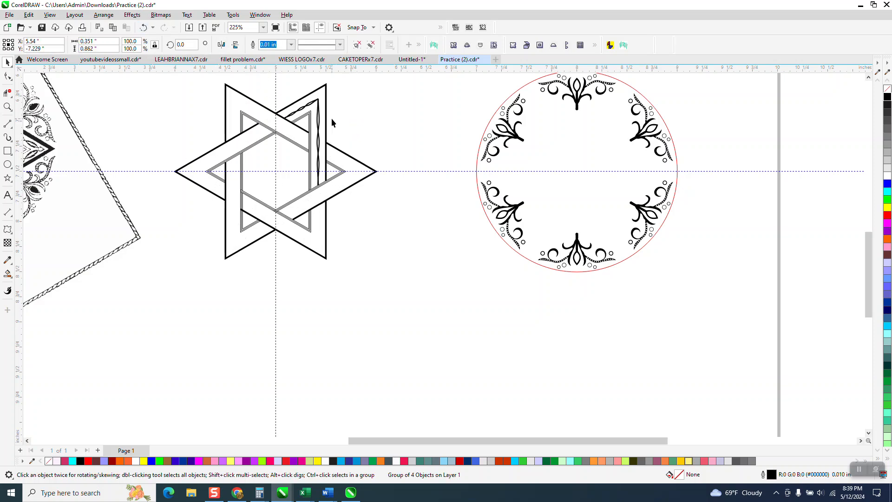
Step: Examine how the wavy lines' ends meet at the tip of the star's upper-right point
click(8, 107)
mouse_move(283, 98)
mouse_down()
mouse_move(354, 119)
mouse_move(358, 132)
mouse_up()
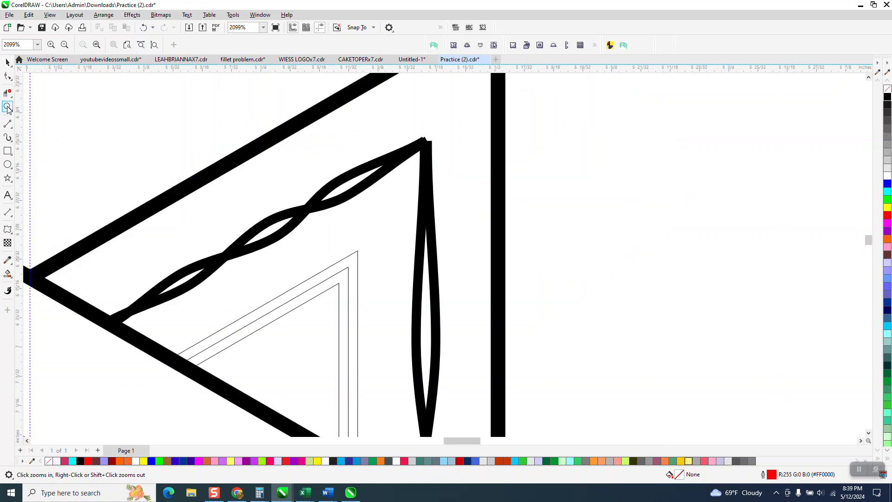
drag(415, 131, 478, 178)
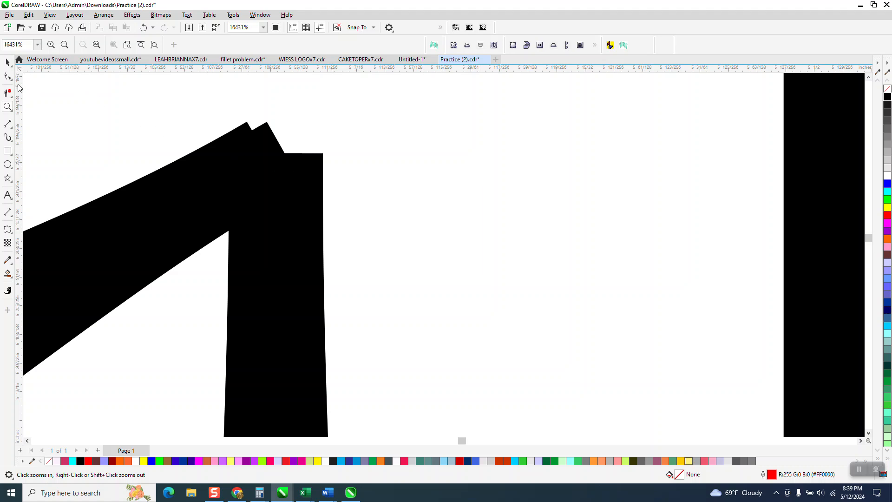
click(8, 77)
scroll(292, 157, down, 4)
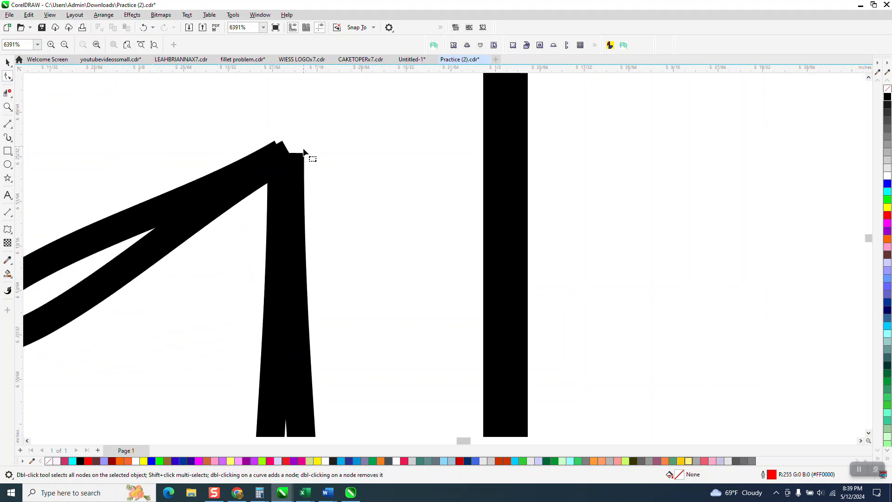
click(7, 62)
scroll(409, 184, down, 3)
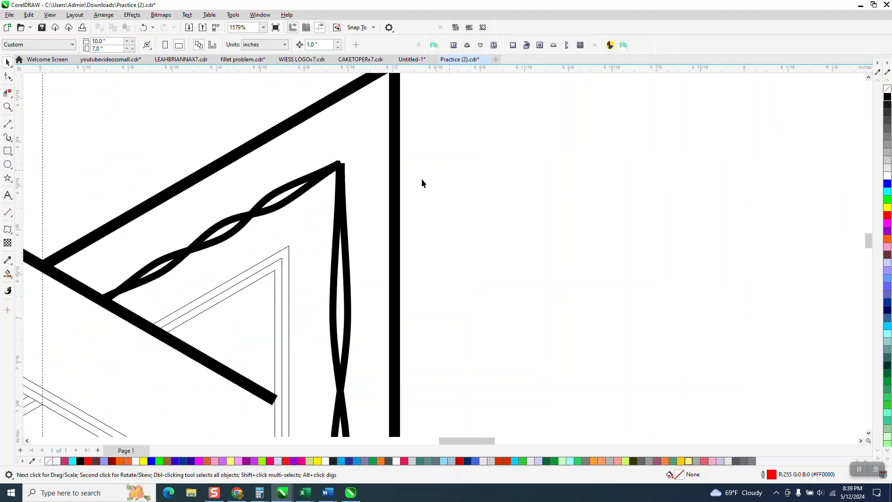
Step: Ungroup the four wavy curves in the star's upper-right point
click(382, 190)
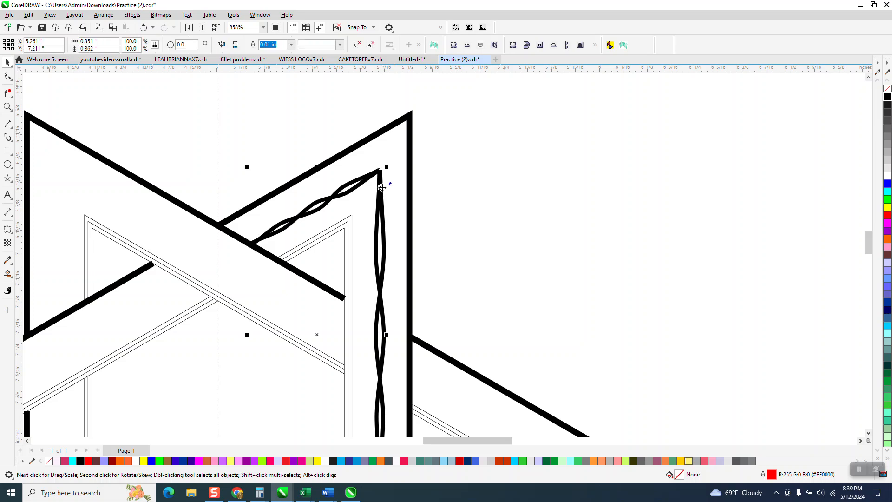
click(103, 15)
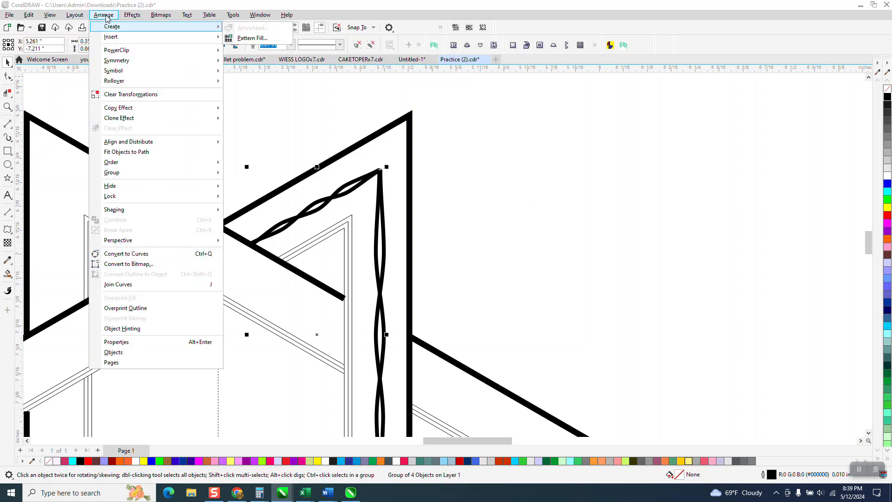
mouse_move(120, 173)
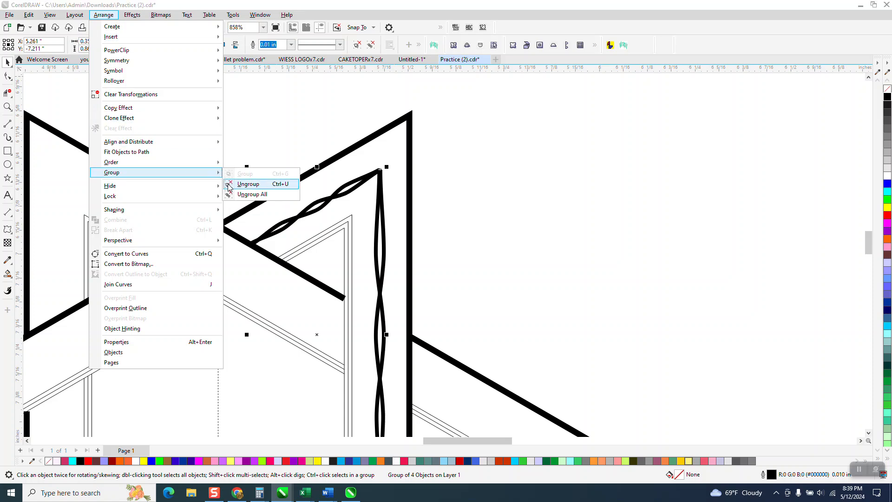
click(248, 183)
click(484, 194)
Step: Convert the outlines of one vertical and one slanted wavy curve in the upper-right point to objects
click(383, 197)
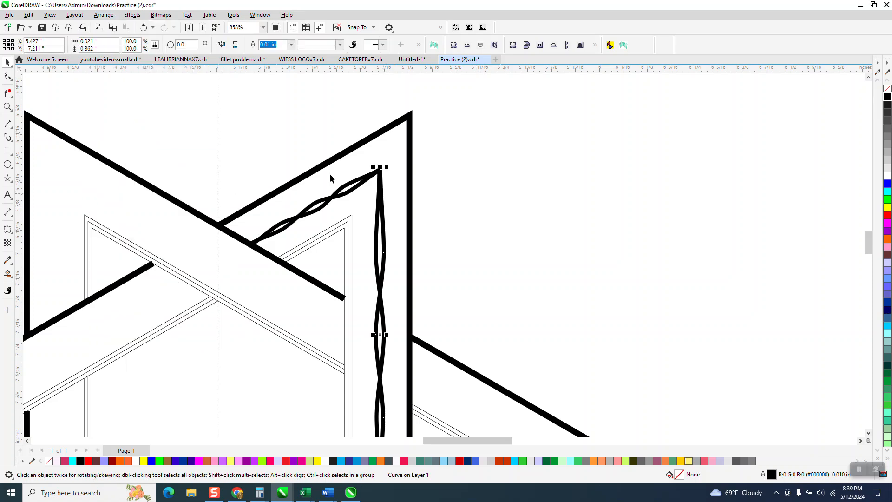
click(104, 15)
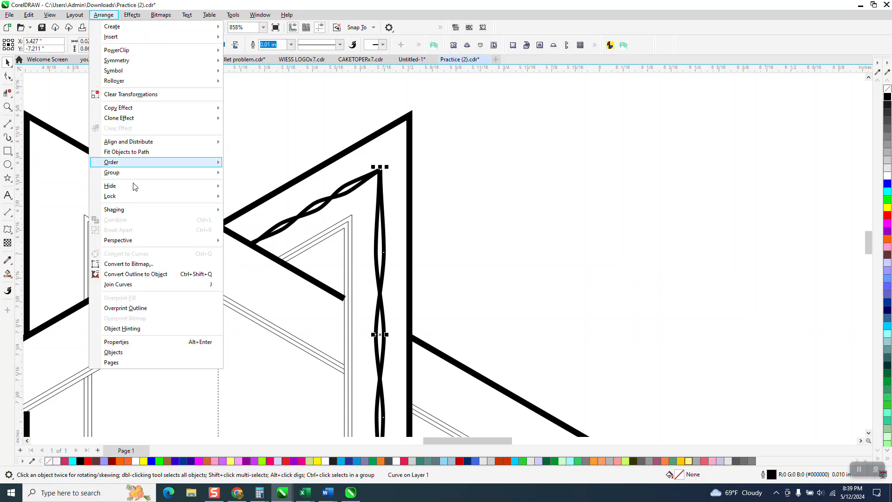
click(155, 274)
click(517, 223)
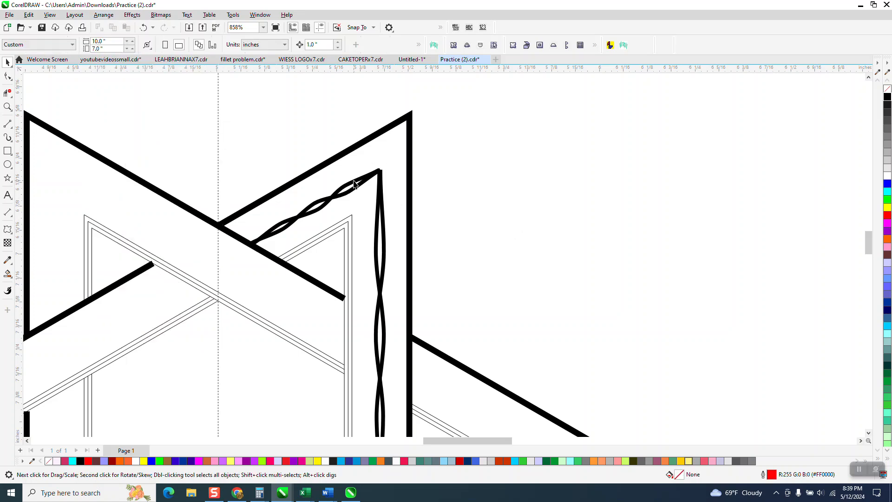
click(363, 183)
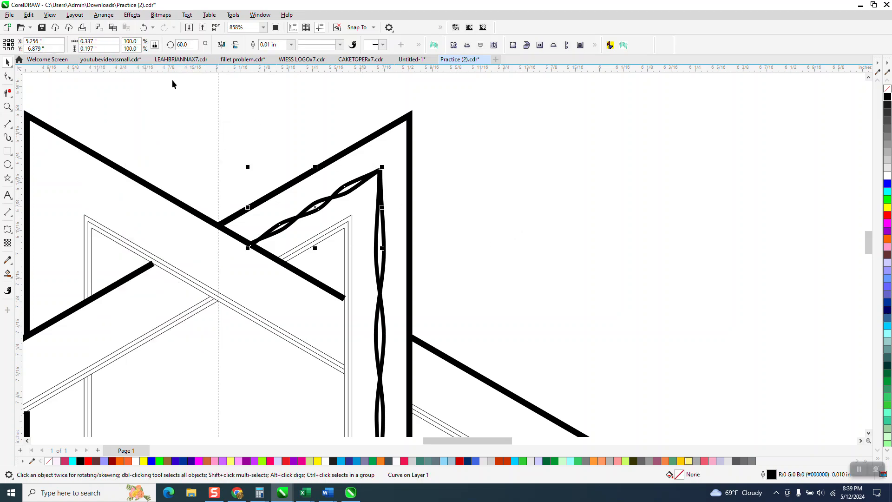
click(110, 17)
click(154, 273)
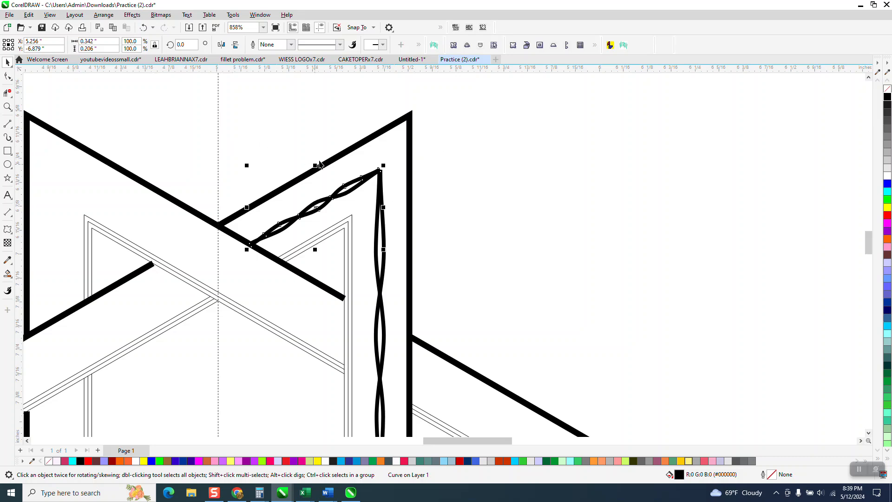
Step: Give the four wavy curves no fill and a black outline, and move them 1 inch to the right of the star
scroll(260, 129, down, 5)
drag(230, 107, 366, 347)
click(887, 88)
right_click(887, 96)
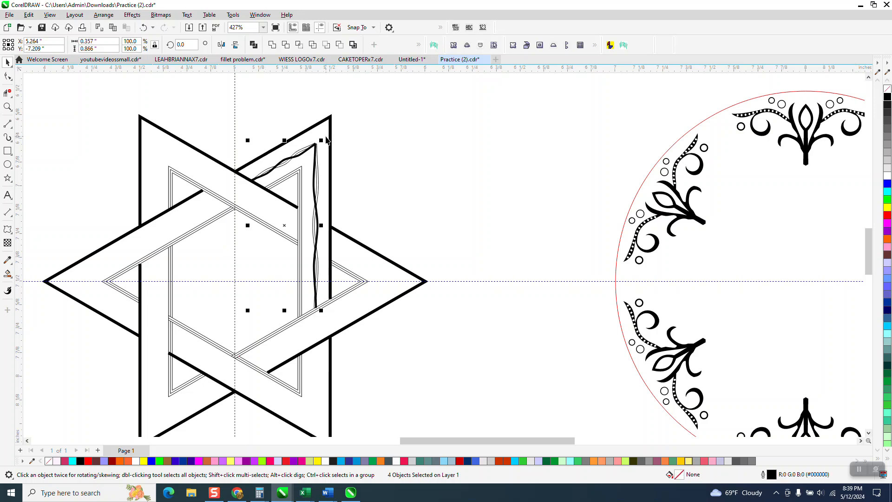
key(Right)
Step: Move the remaining thick slanted curve down 1 inch and convert its outline to an object with no fill and a black outline
click(508, 166)
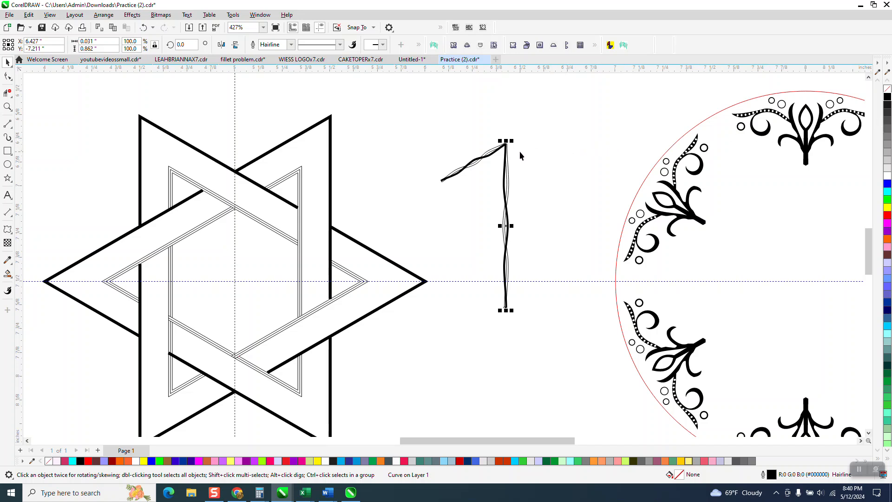
click(495, 156)
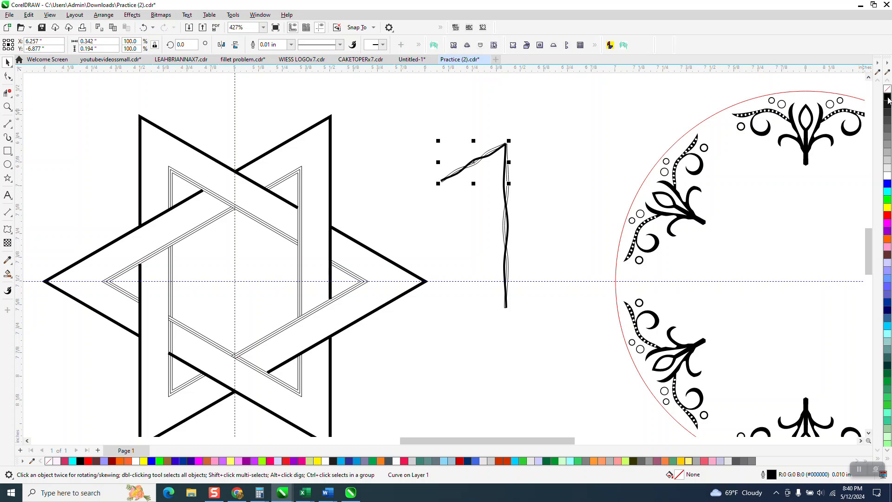
key(Down)
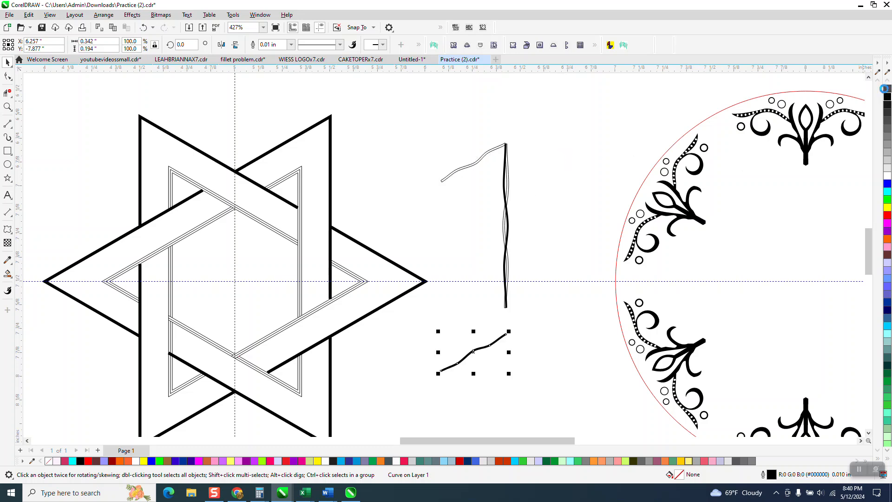
click(110, 16)
click(141, 274)
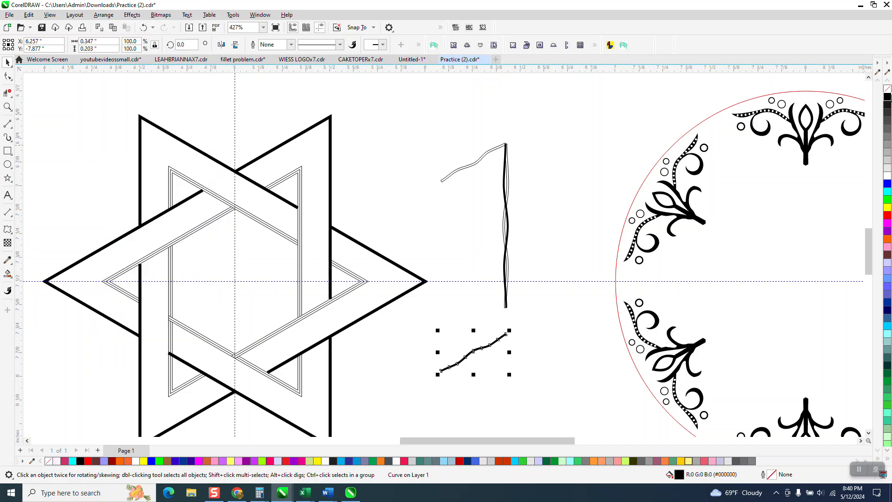
click(887, 88)
right_click(887, 96)
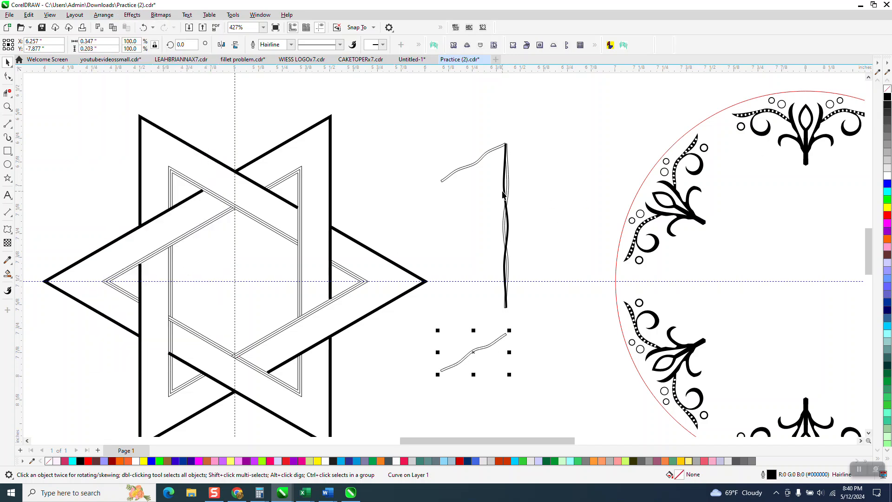
Step: Convert the remaining thick vertical curve to an unfilled outline shape, and move the lowered slanted curve back up 1 inch
click(504, 190)
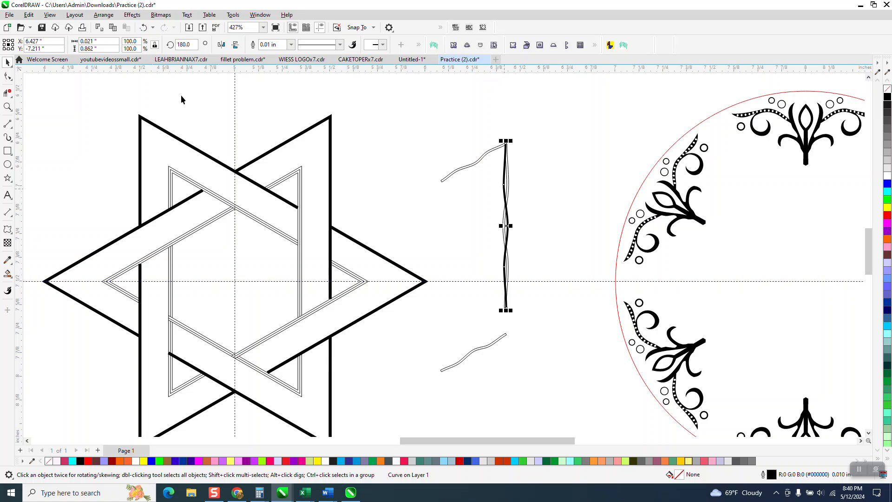
click(103, 15)
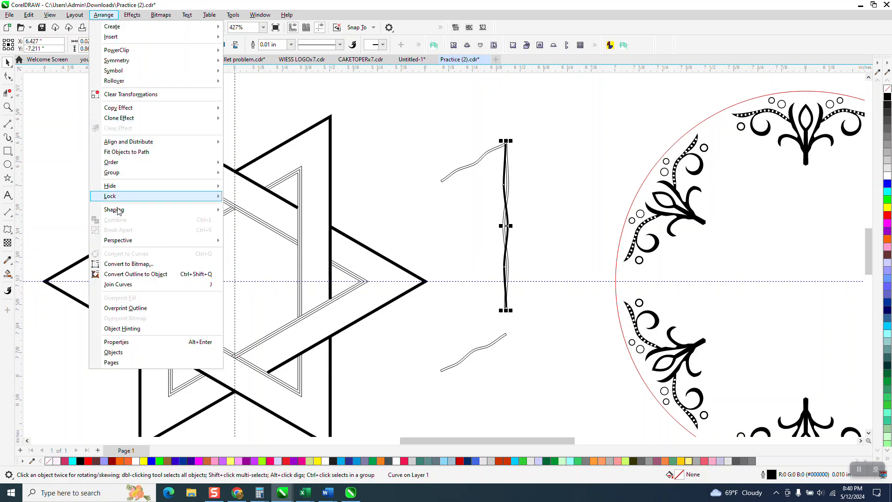
click(126, 264)
key(ctrl+shift+q)
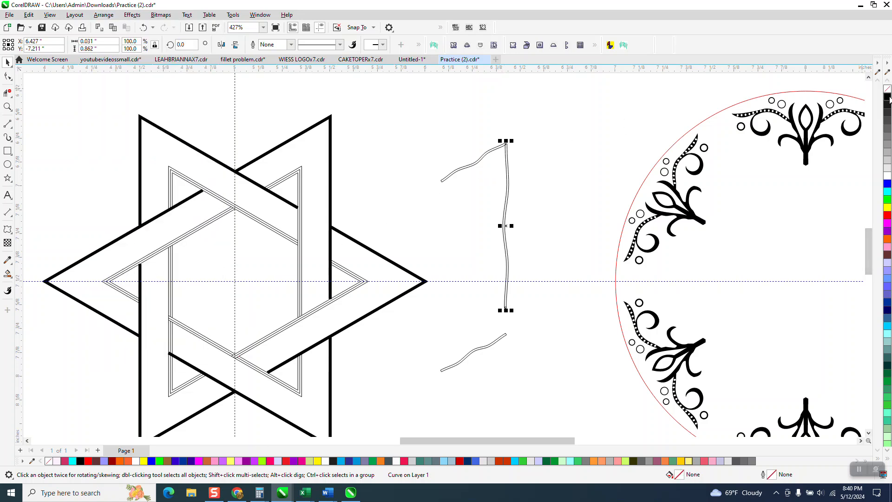
click(491, 343)
key(Up)
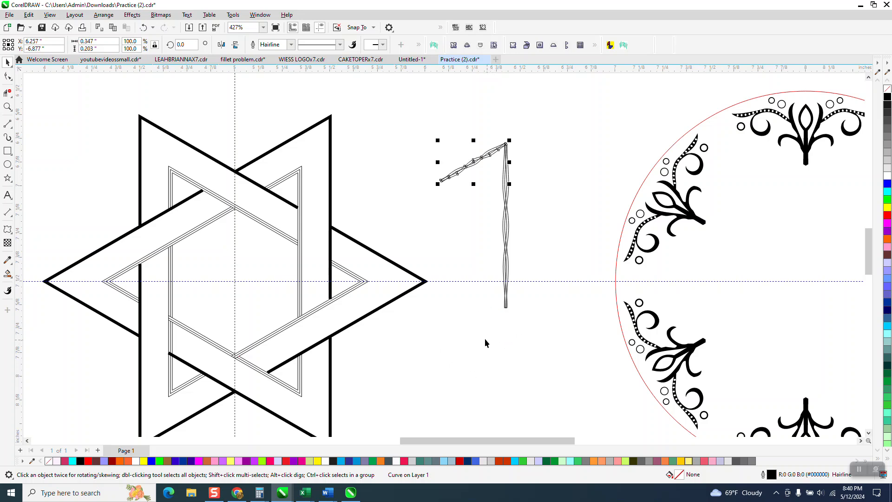
Step: Draw a circle about 0.041 inch in diameter over the corner where the slanted and vertical wavy outlines overlap
drag(449, 116, 533, 167)
key(z)
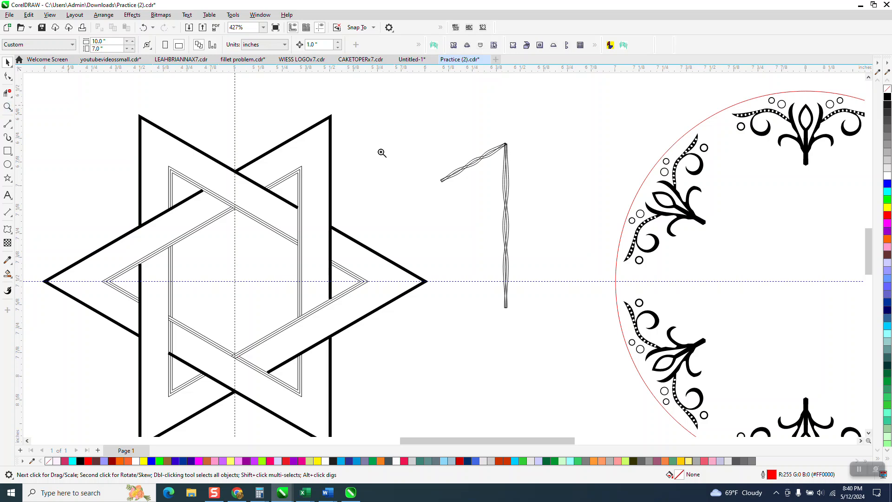
drag(494, 138, 538, 181)
drag(334, 113, 462, 210)
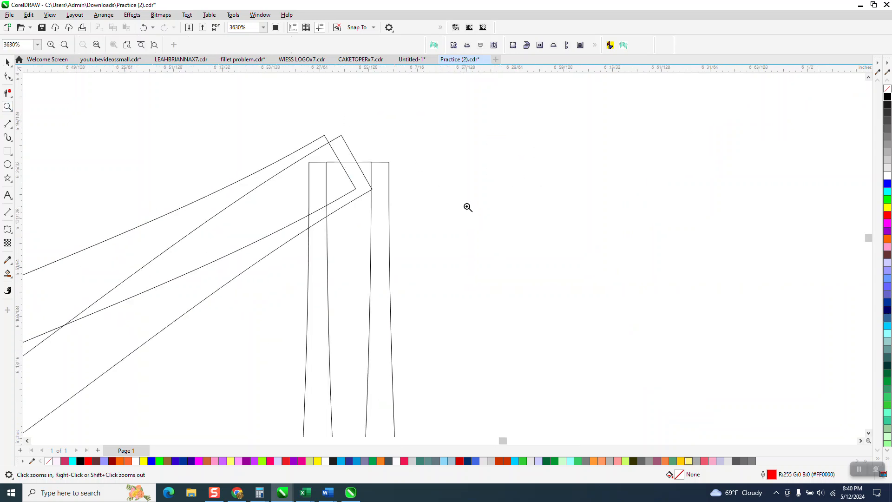
scroll(49, 111, down, 5)
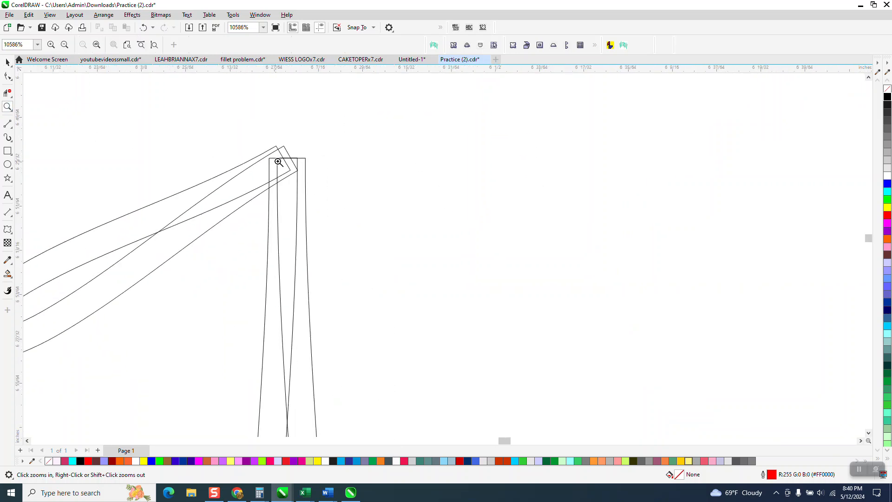
scroll(380, 186, down, 2)
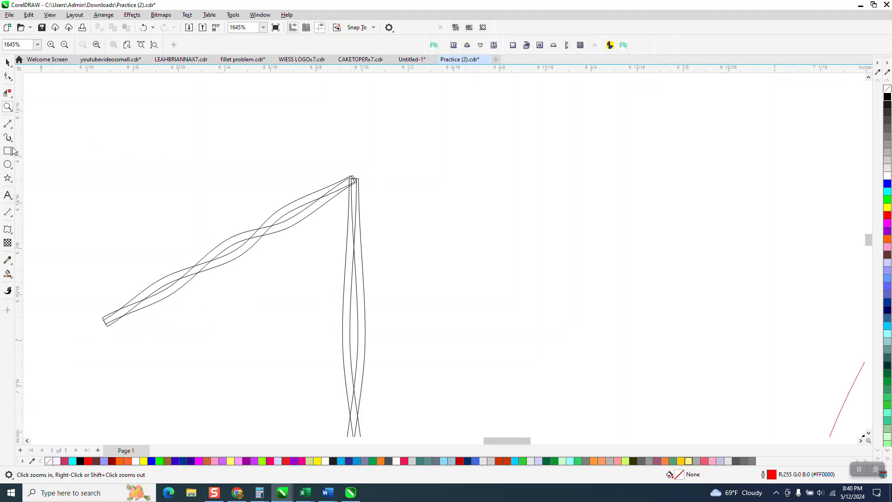
click(7, 164)
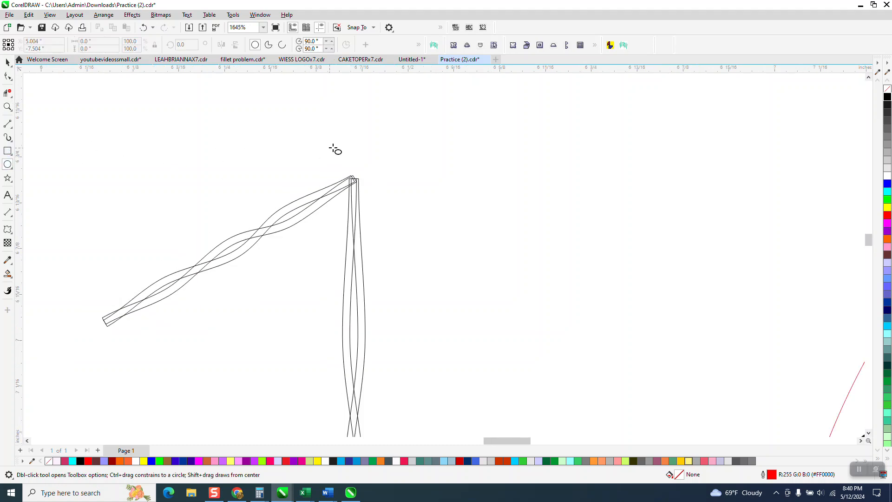
mouse_move(420, 143)
mouse_down()
mouse_move(386, 177)
mouse_move(393, 171)
mouse_move(353, 184)
mouse_up()
click(7, 62)
Step: Delete the wavy outline segments inside the corner circle and the circle's arcs across the strand ends with Virtual Segment Delete
click(7, 107)
drag(319, 159, 411, 223)
click(5, 94)
drag(336, 170, 413, 221)
click(352, 232)
click(318, 239)
click(298, 208)
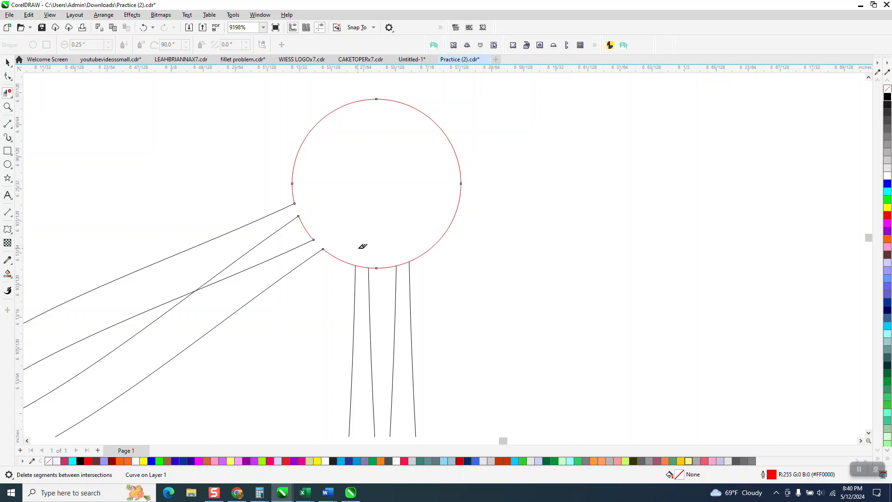
click(362, 267)
click(402, 264)
scroll(388, 239, down, 4)
scroll(375, 194, down, 4)
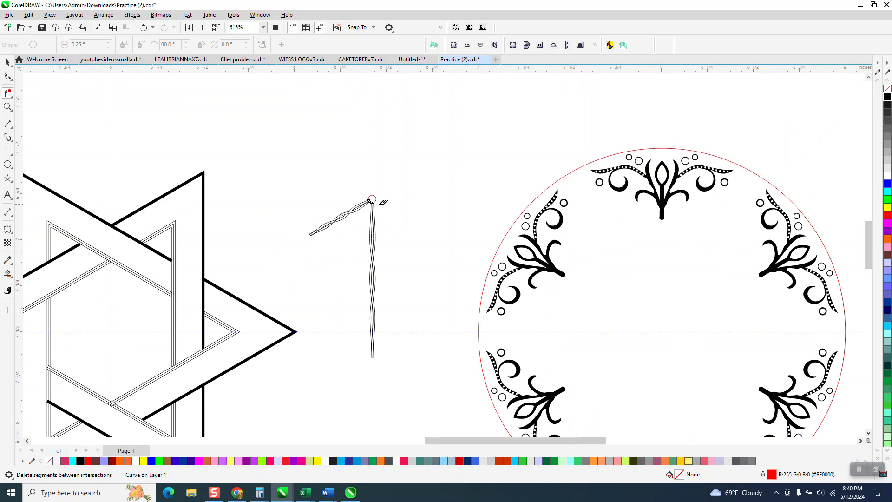
Step: Try to fill the four wavy outlines and the corner circle with black
click(8, 63)
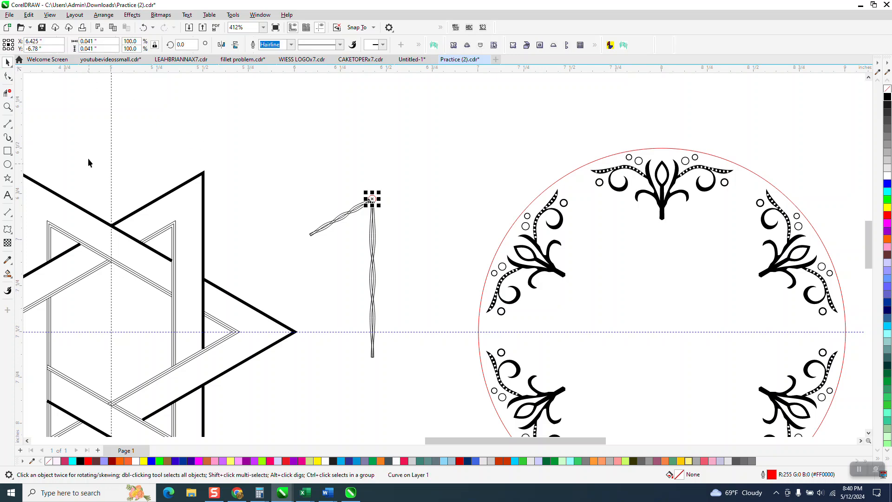
drag(285, 166, 425, 357)
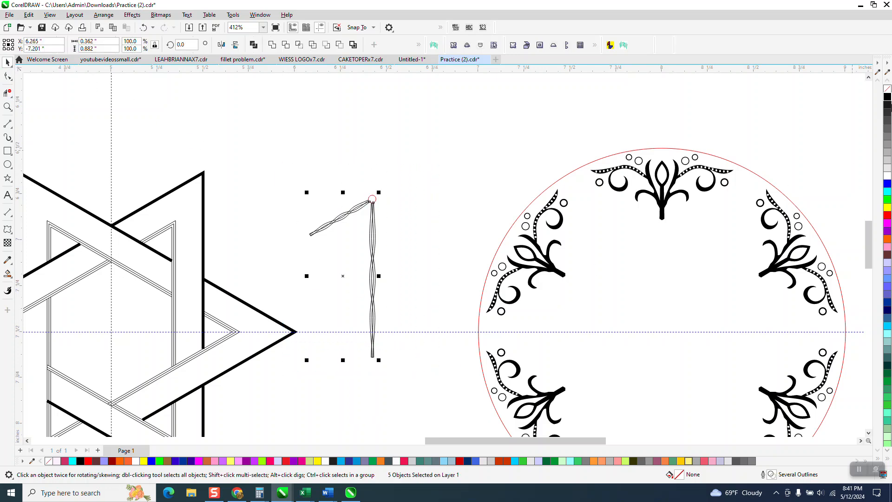
click(887, 99)
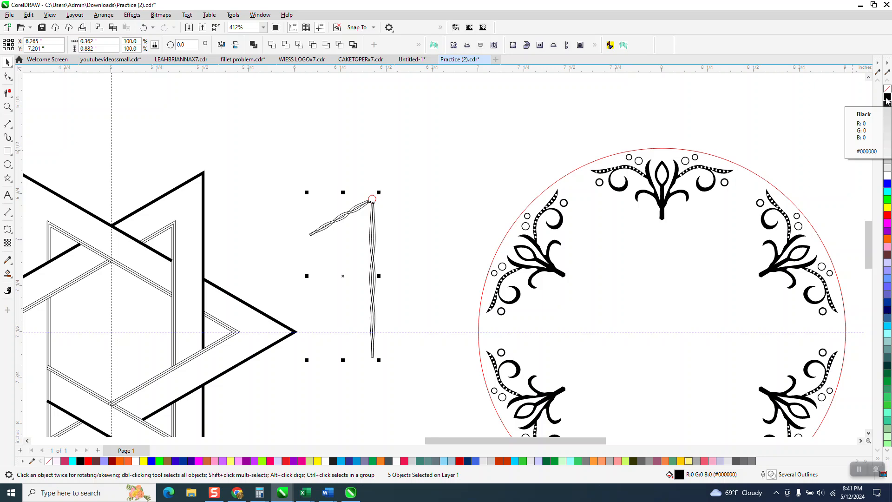
Step: Try to fill the strand sections around the corner circle with black using Smart Fill, undoing the two misplaced fills
key(z)
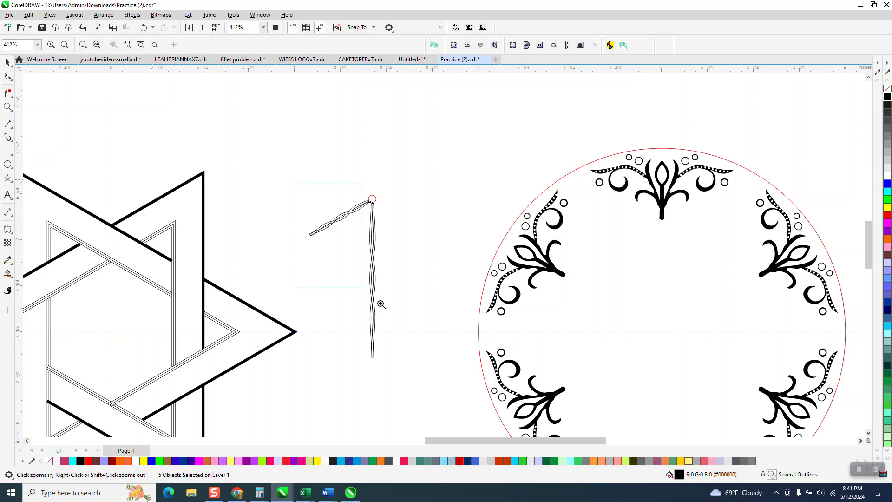
click(379, 304)
drag(321, 100, 546, 419)
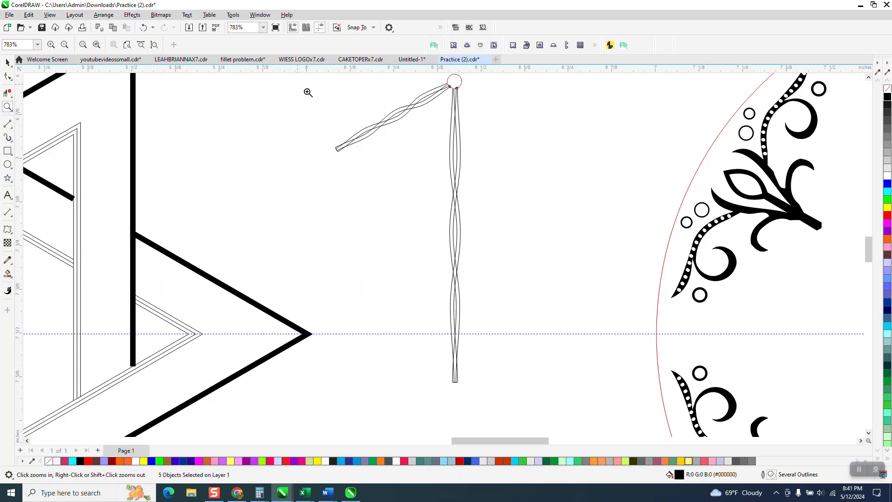
drag(306, 90, 615, 230)
click(8, 273)
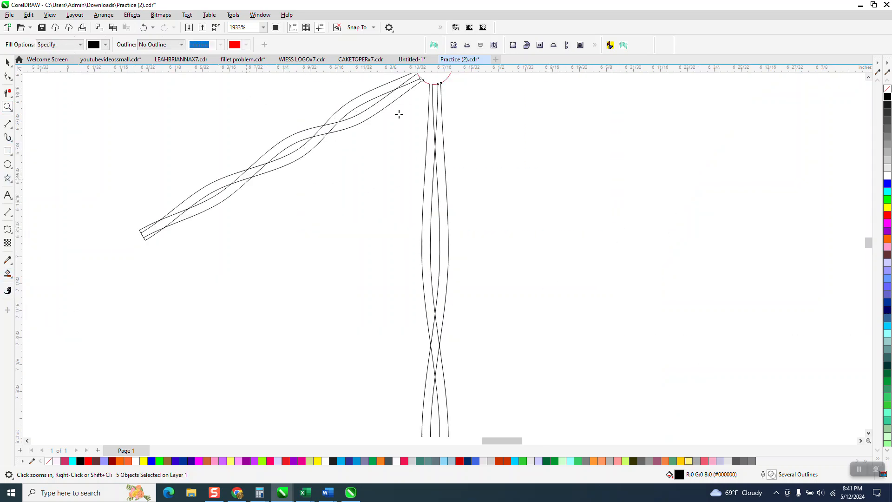
click(437, 81)
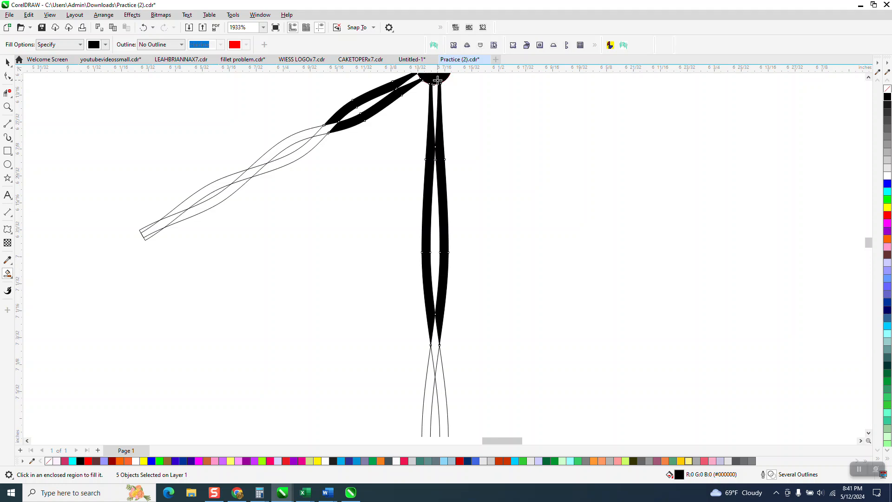
click(326, 133)
click(312, 139)
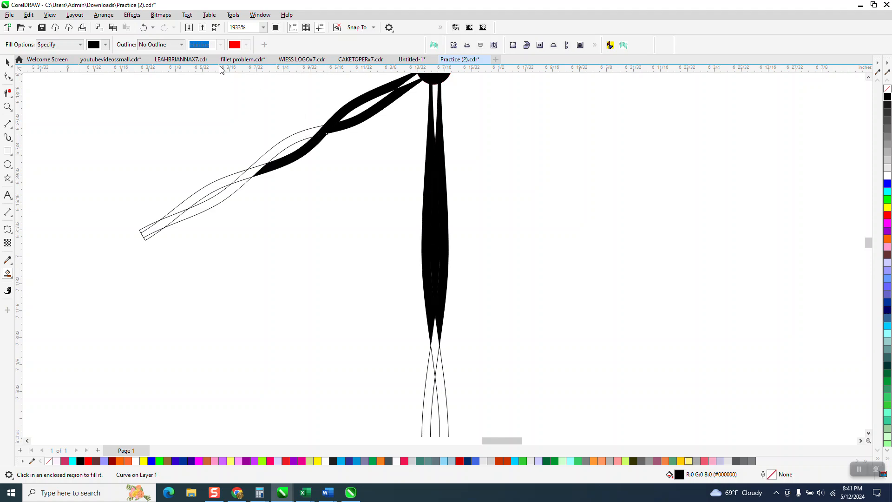
click(144, 27)
click(145, 28)
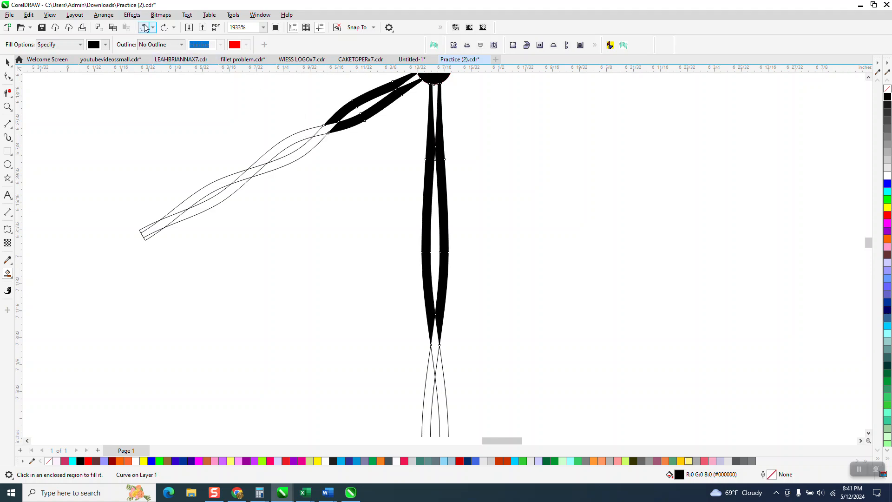
Step: Try to Smart Fill the remaining sections and crossings of the slanted strand black one by one
click(270, 153)
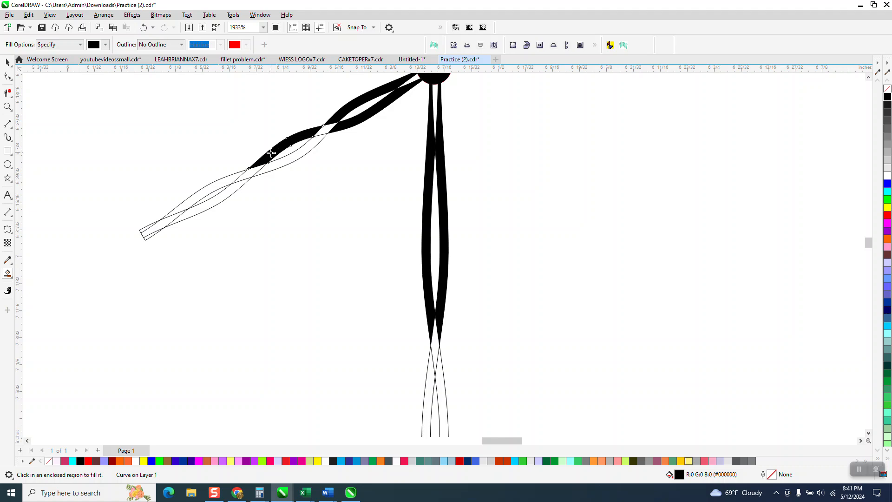
click(278, 164)
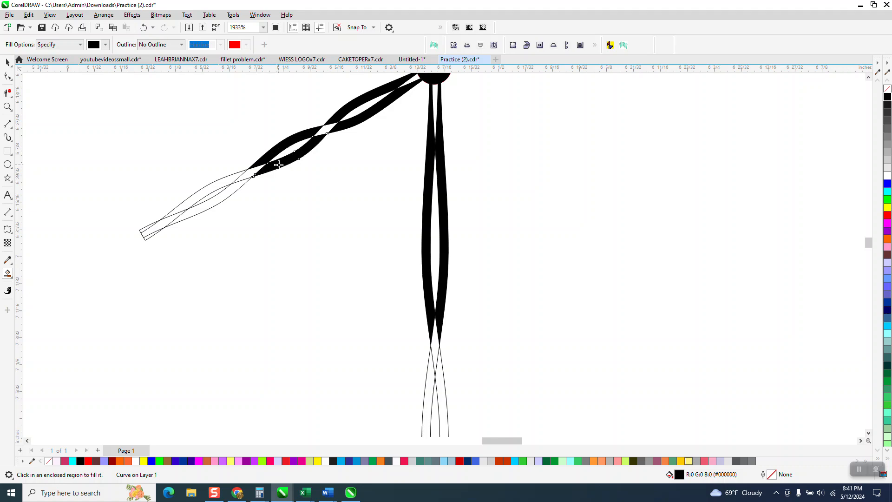
click(324, 130)
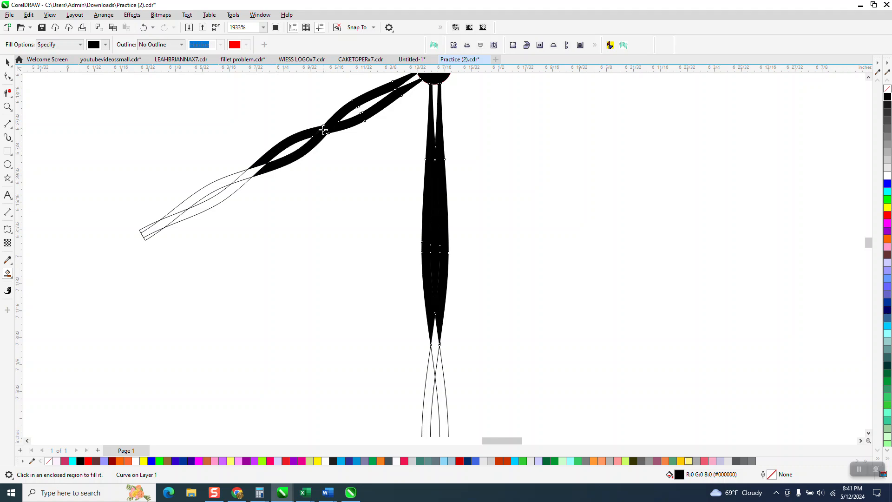
click(144, 27)
click(250, 173)
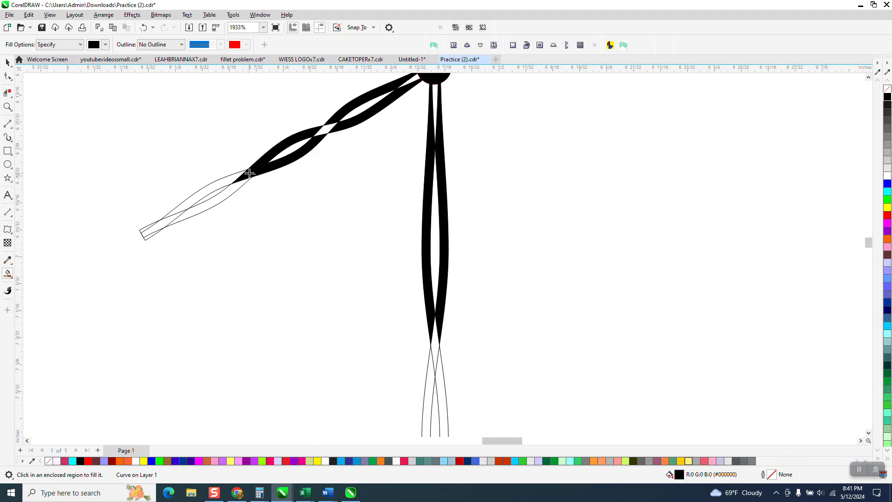
click(240, 187)
click(226, 180)
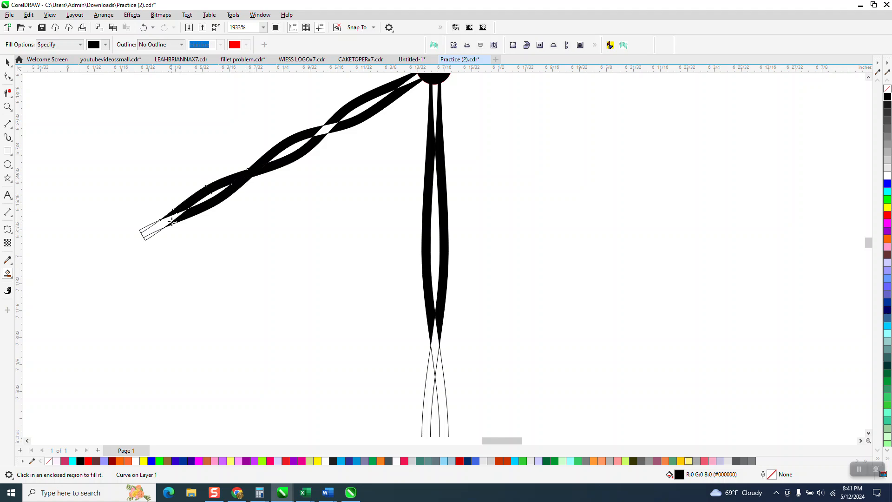
Step: Undo all the black Smart Fills on the strands and corner circle
click(144, 28)
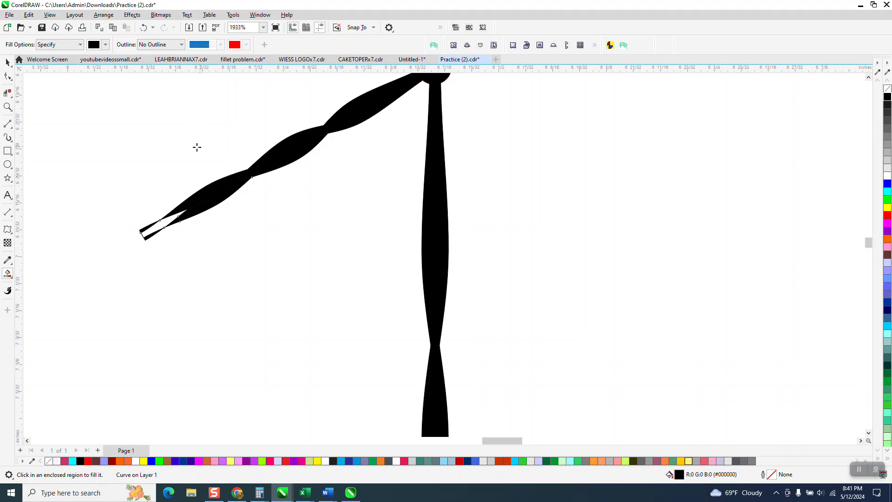
click(144, 27)
click(144, 28)
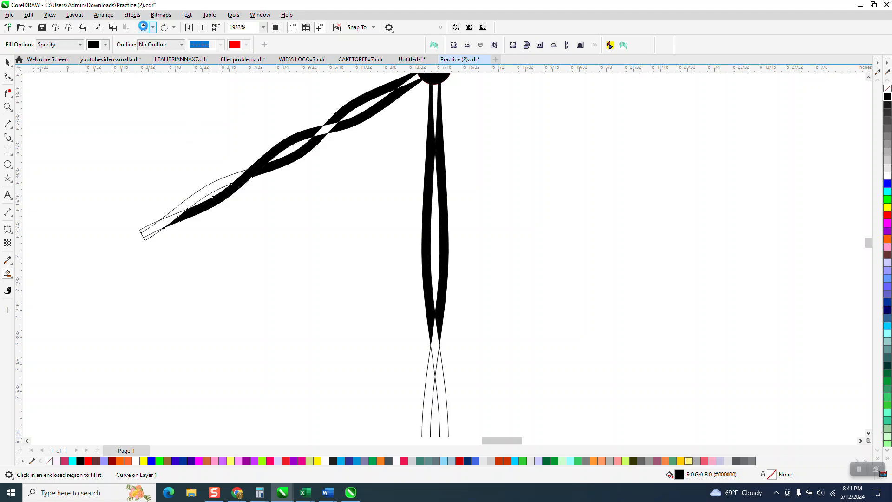
click(144, 28)
click(144, 28)
click(143, 30)
click(142, 31)
Step: Weld the four wavy outlines and the corner circle into a single curve
scroll(175, 122, down, 5)
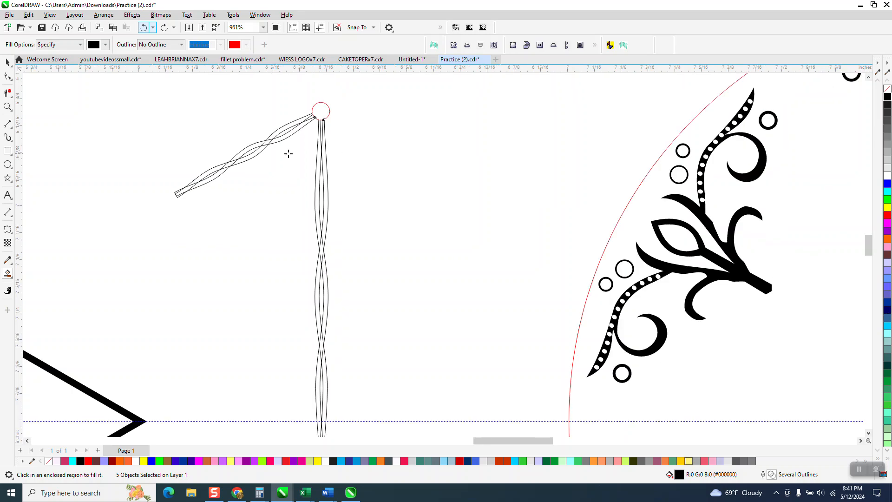
key(space)
drag(164, 103, 389, 408)
click(273, 44)
Step: Delete the crossing line segments inside each overlap of the slanted strand with Virtual Segment Delete, leaving open inner loops
click(8, 106)
drag(233, 136, 327, 192)
scroll(329, 203, down, 2)
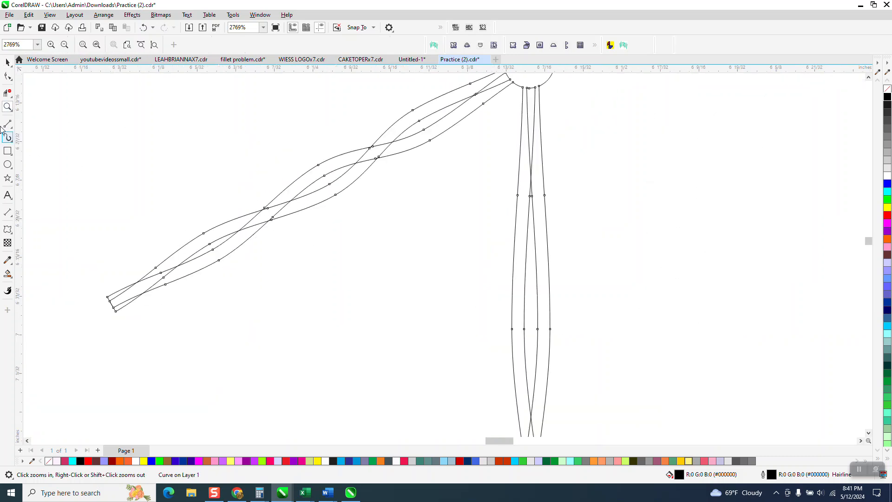
click(8, 93)
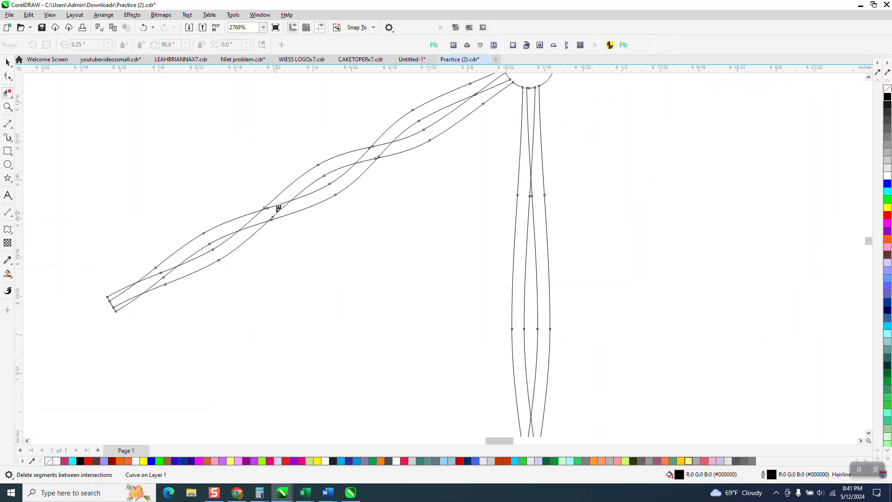
click(265, 214)
click(385, 148)
click(366, 151)
click(378, 144)
click(256, 220)
click(277, 204)
click(166, 270)
click(121, 291)
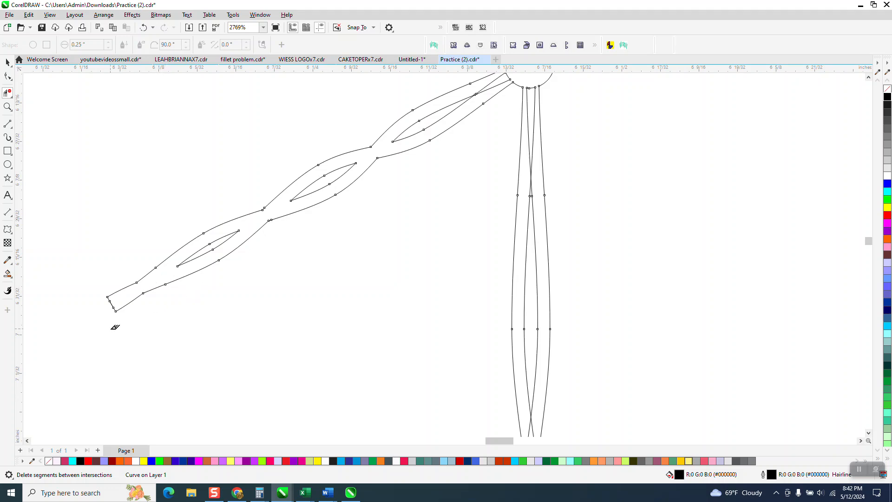
Step: Examine where the slanted and vertical strands meet the corner circle
scroll(113, 324, down, 1)
click(7, 106)
drag(396, 122, 541, 204)
scroll(247, 160, down, 2)
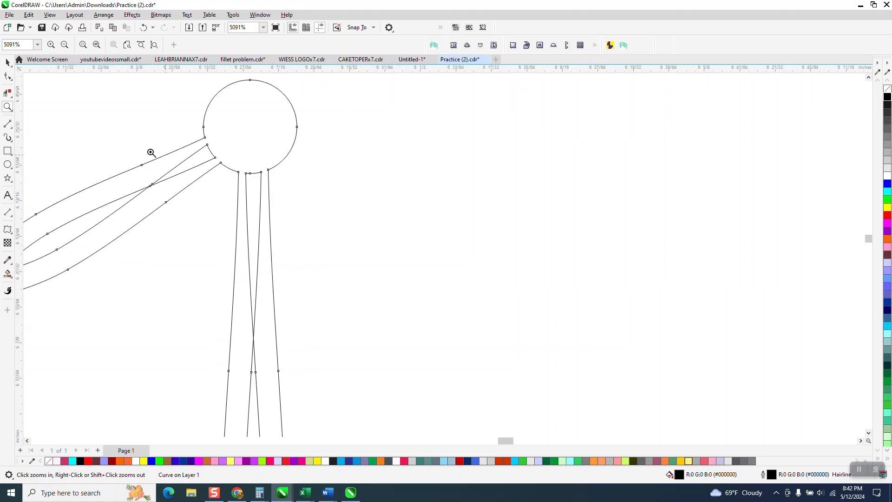
scroll(96, 128, down, 1)
click(5, 94)
scroll(212, 282, down, 2)
scroll(227, 279, down, 4)
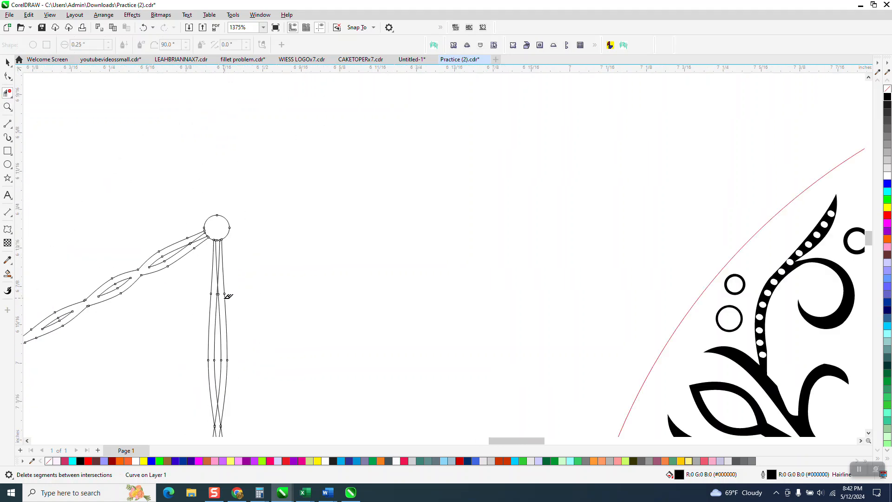
Step: Delete the four line segments inside the vertical strand's uppermost crossing with Virtual Segment Delete
click(7, 106)
drag(195, 356, 280, 396)
click(7, 93)
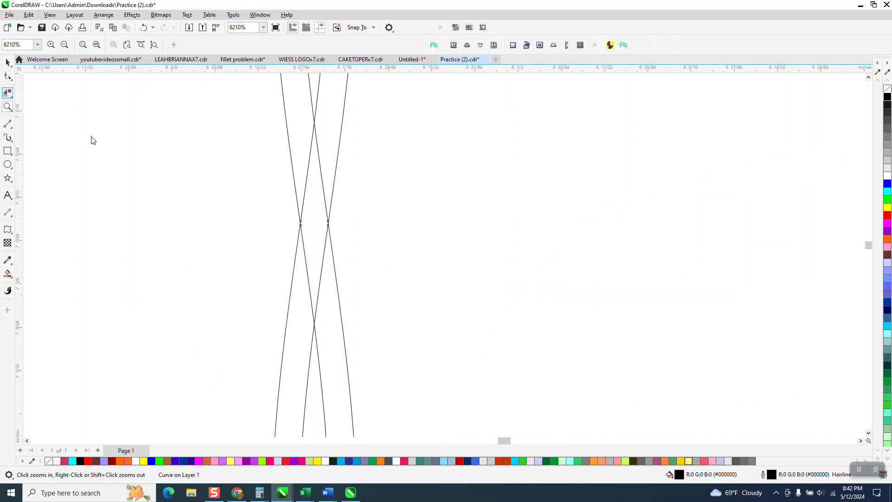
click(306, 192)
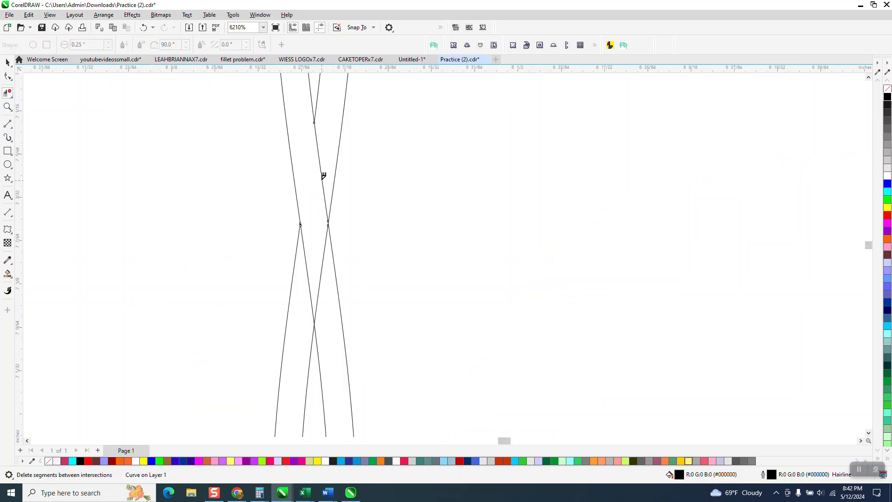
click(326, 251)
click(308, 264)
click(324, 180)
scroll(324, 181, down, 5)
Step: Delete the overlapping inner segments at the vertical strand's middle and lowest crossings
click(7, 106)
drag(253, 279, 409, 392)
click(8, 93)
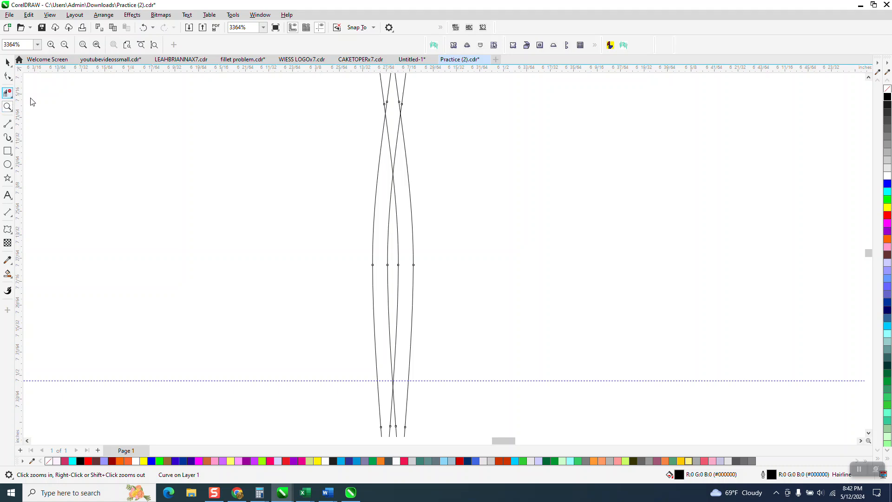
click(398, 134)
click(388, 131)
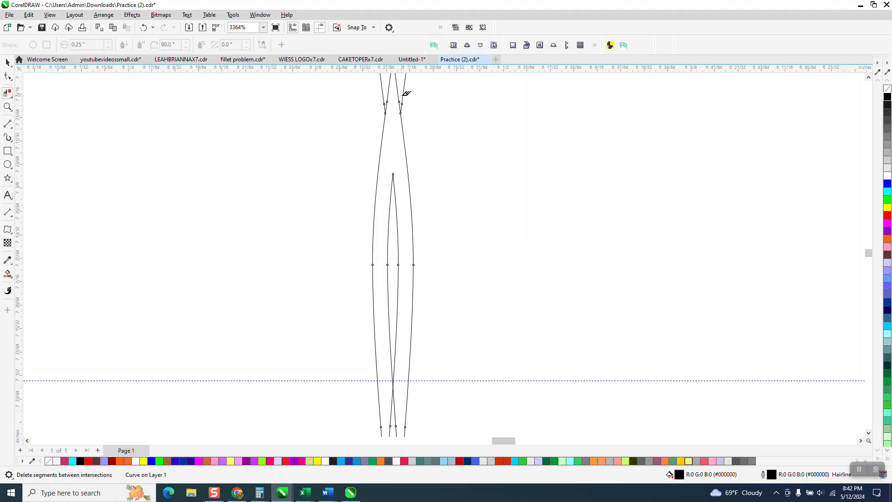
click(398, 93)
scroll(370, 257, down, 1)
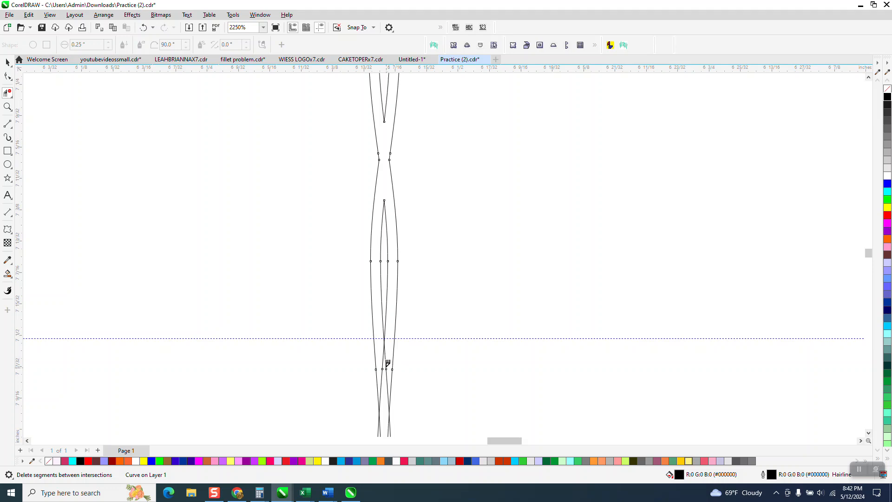
scroll(361, 295, down, 2)
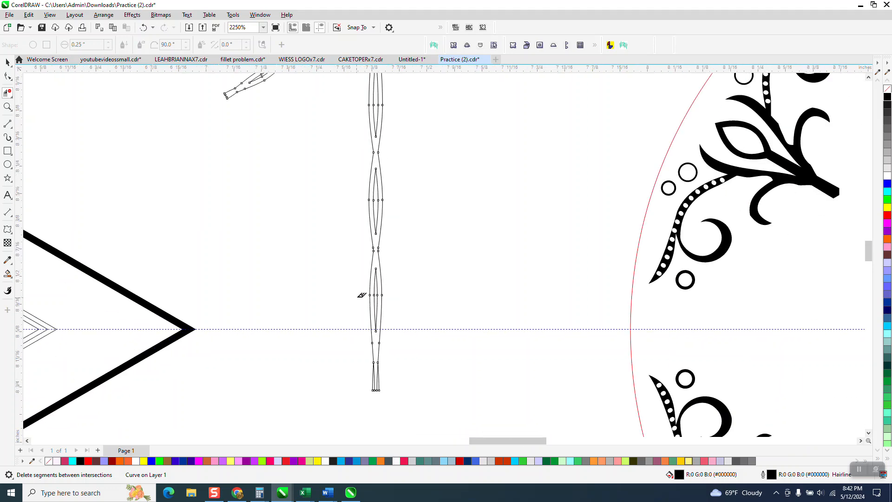
Step: Delete the two inner lines at the vertical strand's bottom end with Virtual Segment Delete
click(7, 107)
click(389, 370)
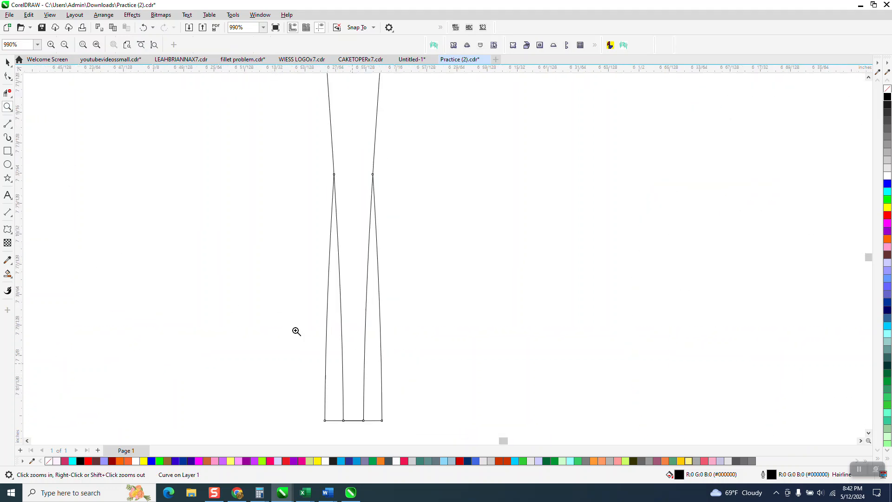
click(7, 93)
click(341, 316)
click(365, 328)
scroll(335, 328, down, 2)
scroll(352, 298, down, 6)
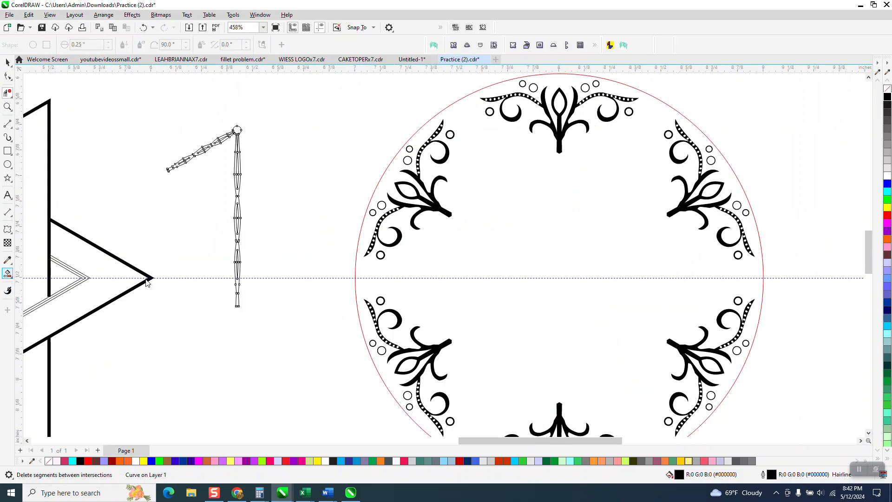
Step: Smart Fill the welded twisted strand with black and shift the filled shape 1 inch left into the star's band
click(236, 289)
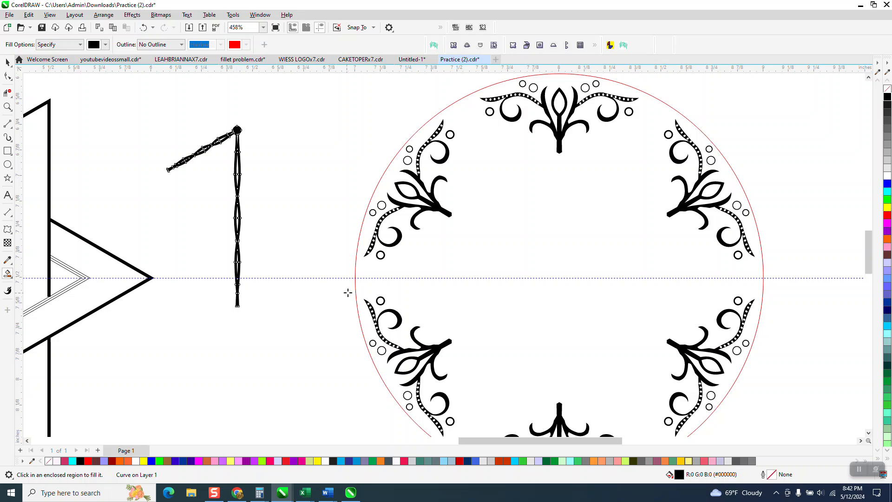
scroll(347, 292, down, 2)
key(Left)
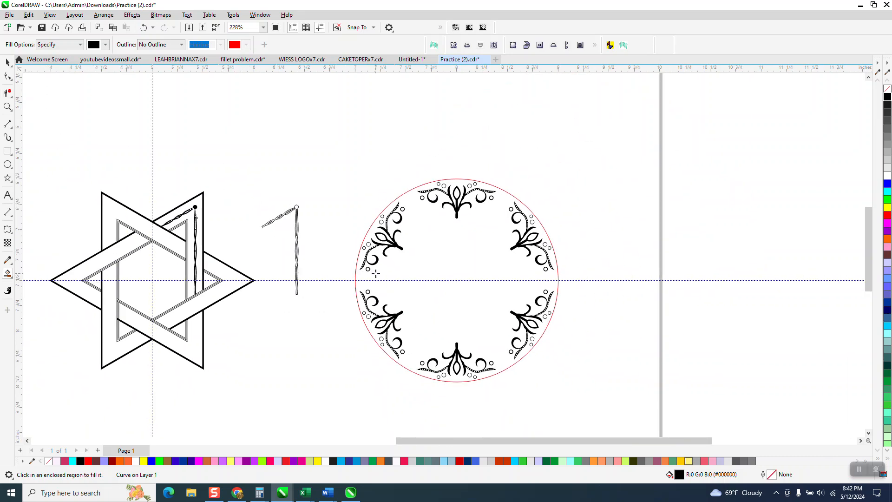
click(7, 106)
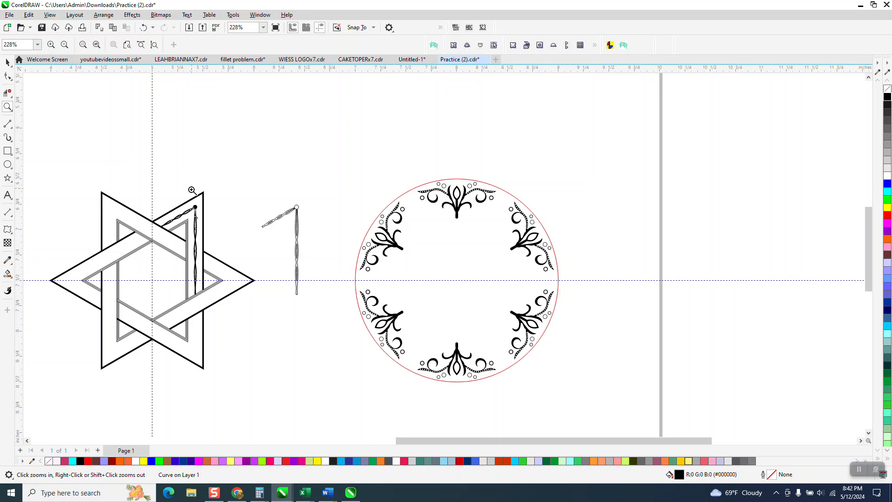
drag(181, 265, 221, 309)
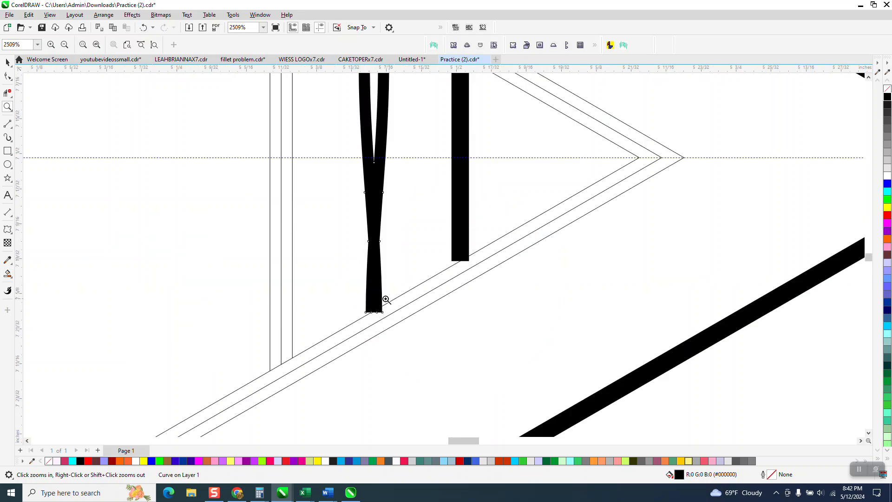
scroll(391, 315, down, 4)
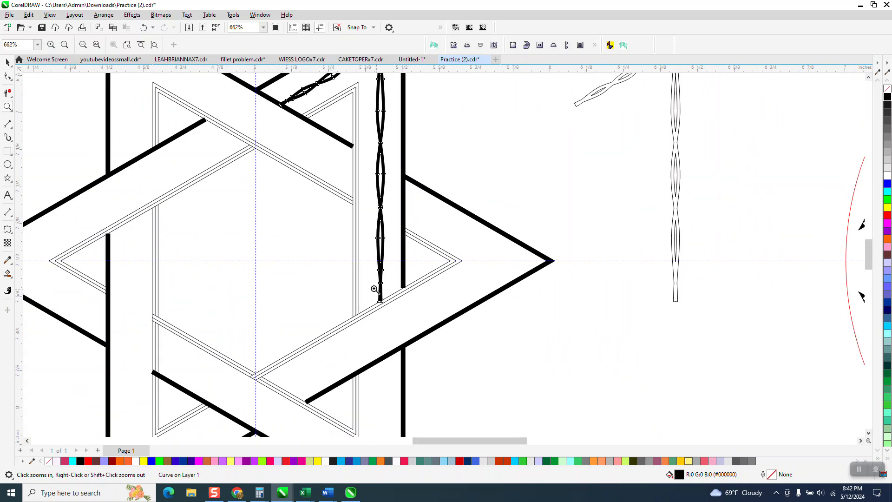
scroll(395, 262, down, 1)
Step: Rotate a copy of the black twisted strand 60 degrees about the star's center and repeat it four more times
click(7, 62)
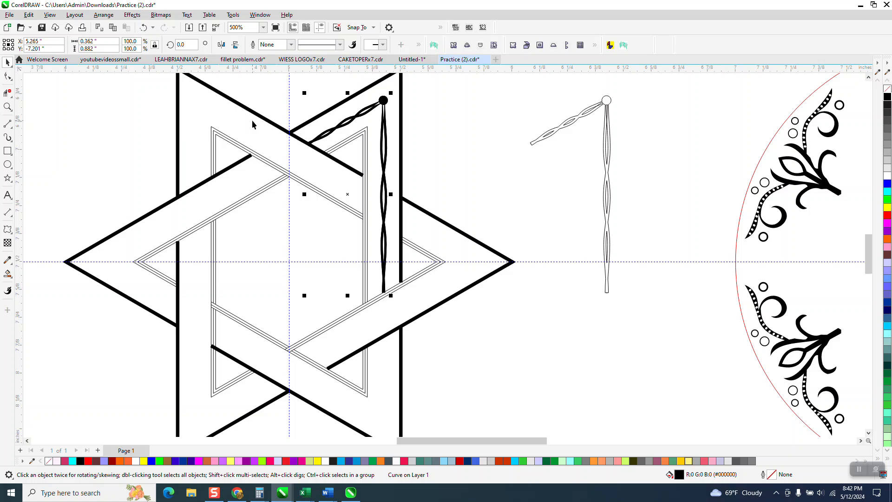
click(348, 193)
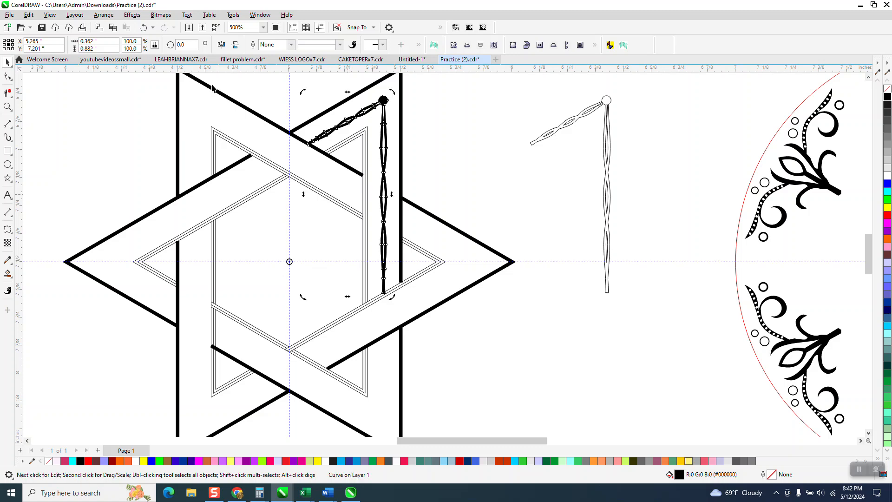
click(183, 44)
text(6)
text(0)
key(Return)
key(ctrl+r)
key(ctrl+r)
key(ctrl+r)
key(ctrl+r)
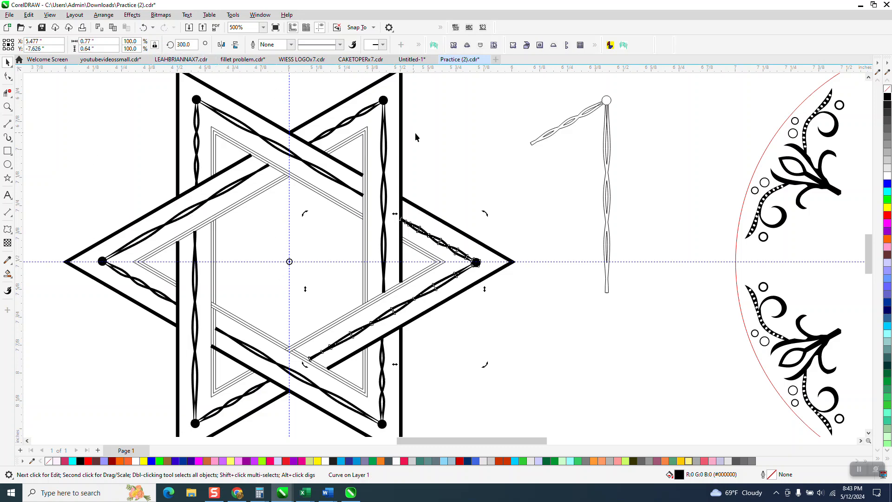
Step: Ungroup the group of 14 thin inner border lines in the six-pointed star's bands
click(428, 152)
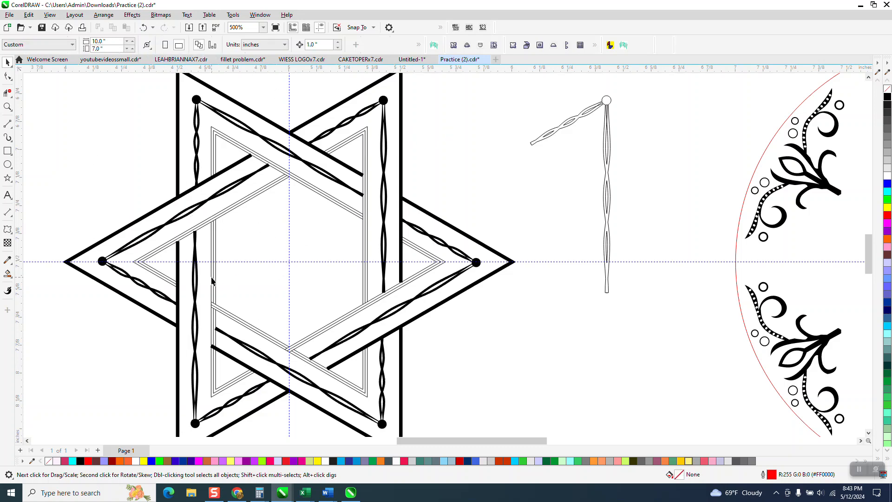
click(8, 107)
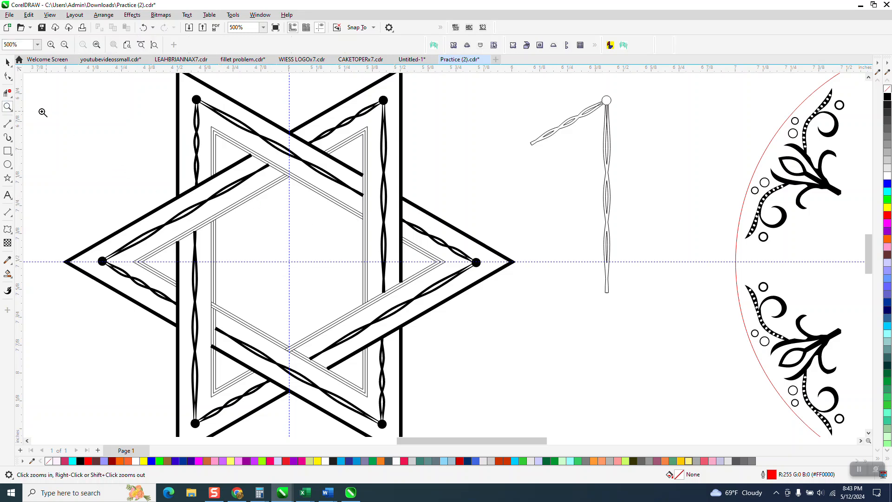
drag(200, 219, 234, 259)
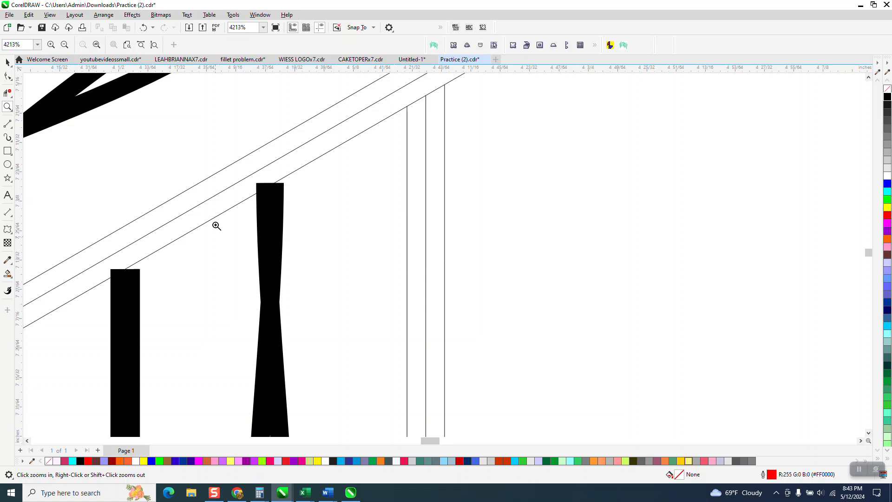
right_click(265, 199)
click(8, 62)
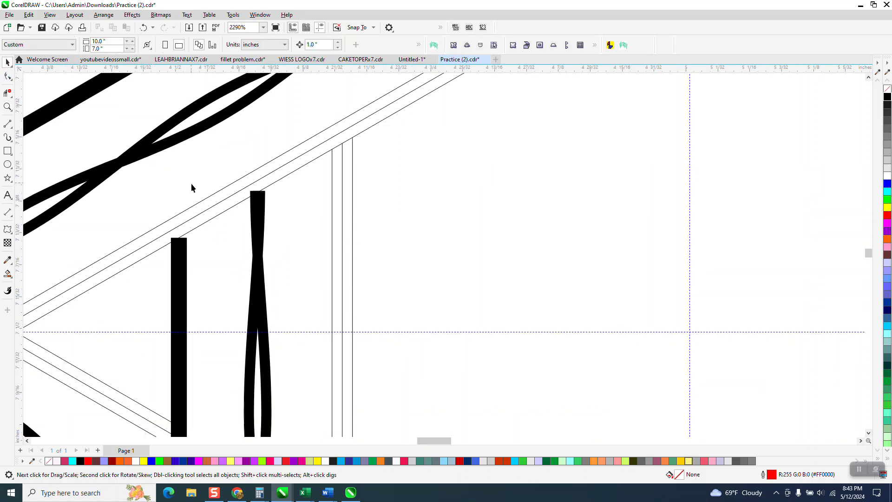
click(215, 217)
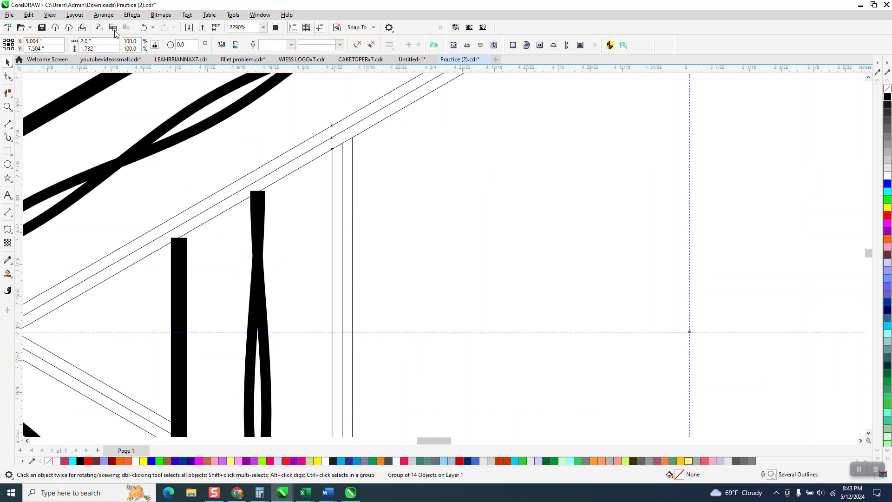
click(103, 15)
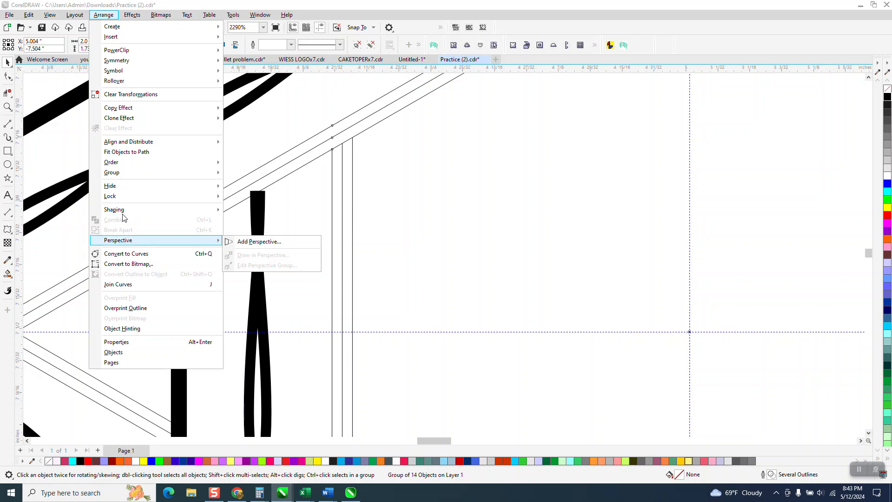
mouse_move(201, 174)
click(281, 193)
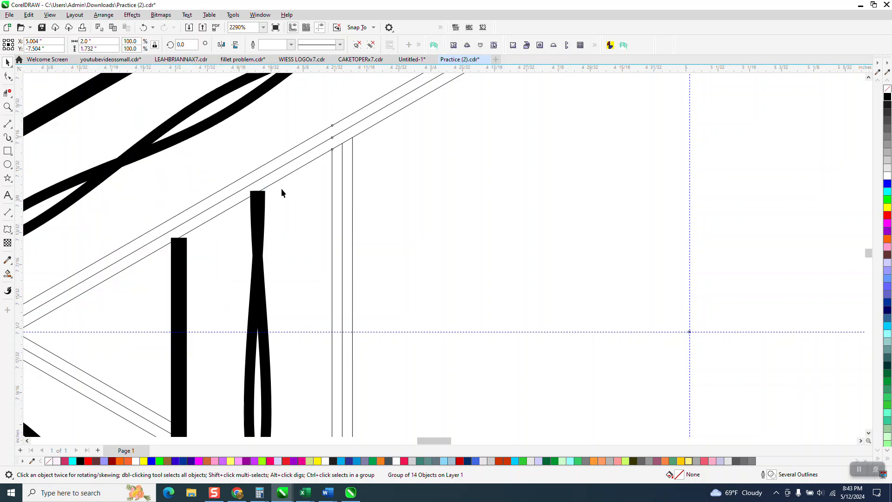
click(305, 171)
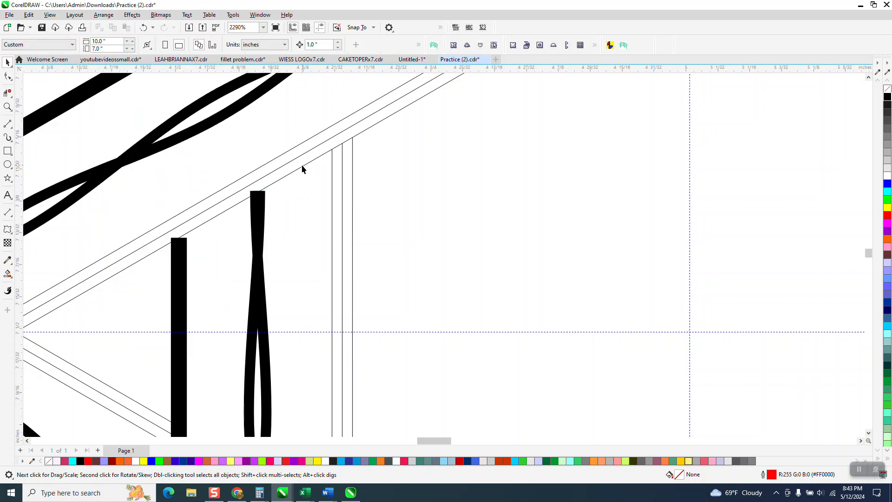
Step: Set the outline width of the innermost border curve and the short segment bridging its upper-left gap to 0.014 in
click(302, 168)
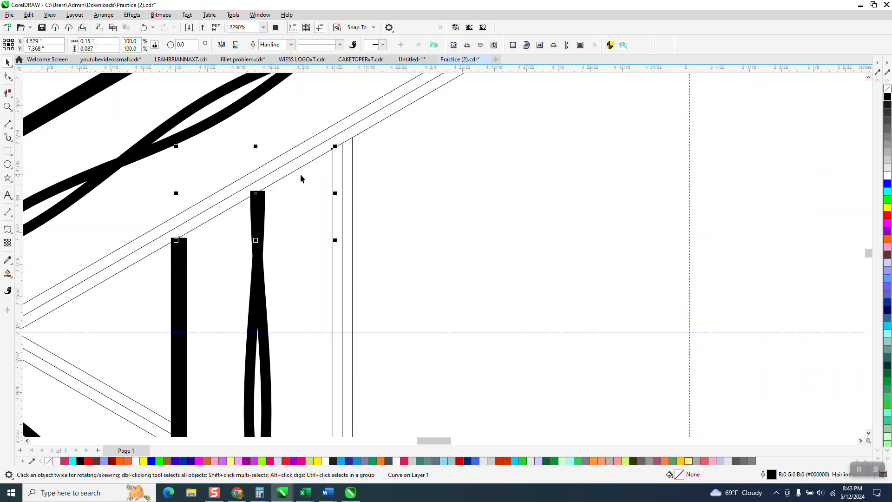
scroll(300, 178, down, 1)
click(185, 237)
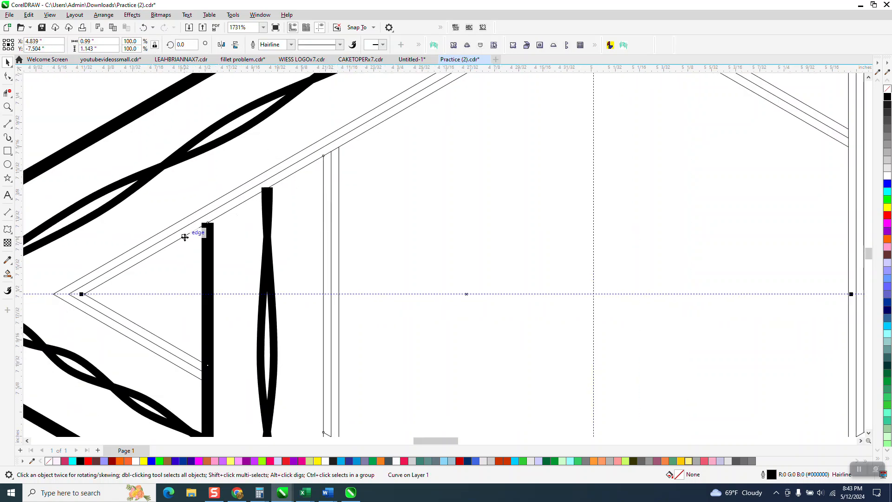
scroll(185, 236, down, 1)
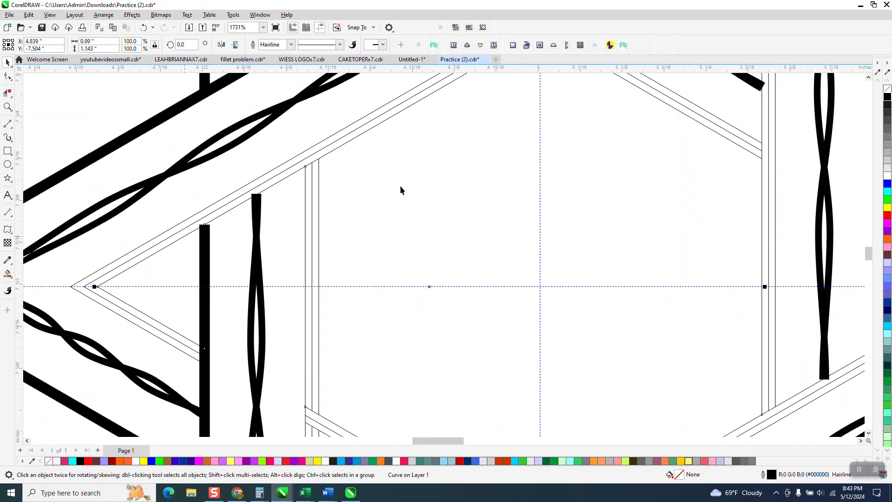
click(279, 45)
click(290, 45)
click(271, 80)
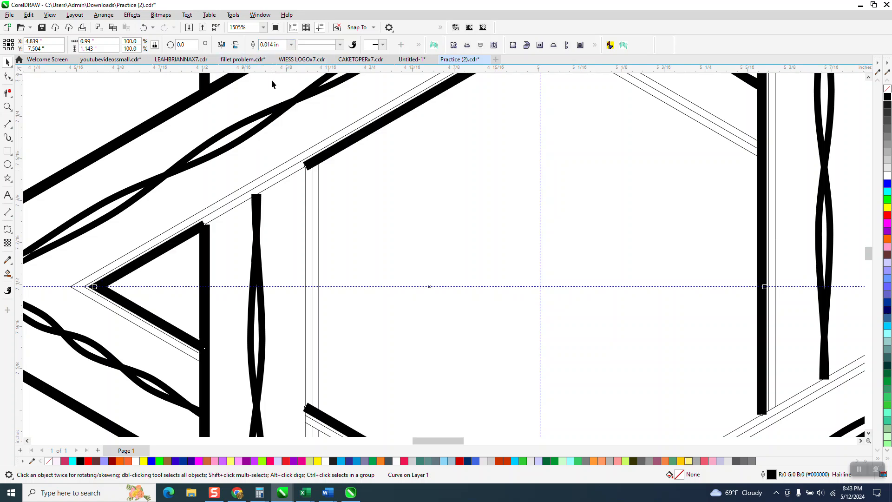
click(279, 181)
click(291, 45)
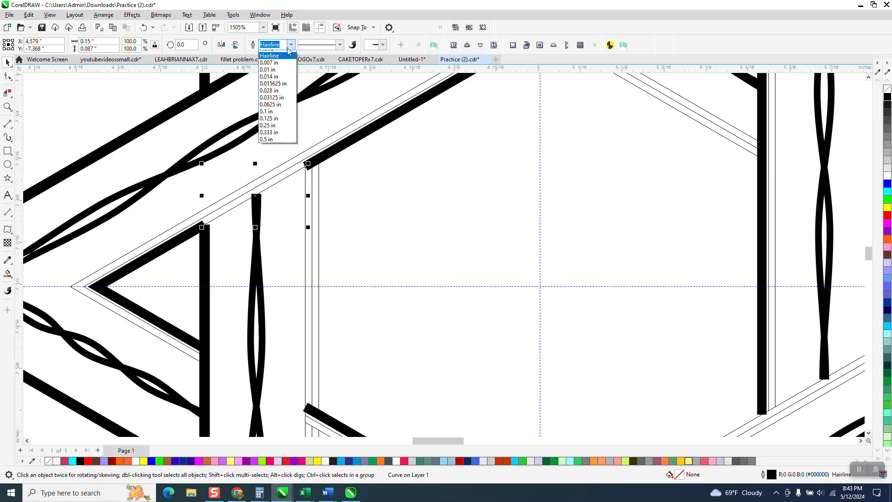
click(274, 82)
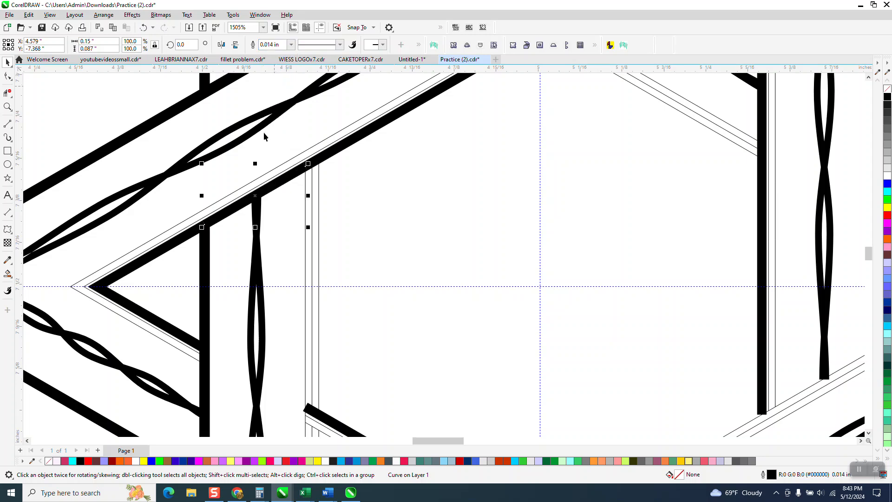
Step: Break apart the thickened innermost border curve and select its separate segment at the hexagon's lower-left side
scroll(271, 111, down, 2)
scroll(275, 195, down, 2)
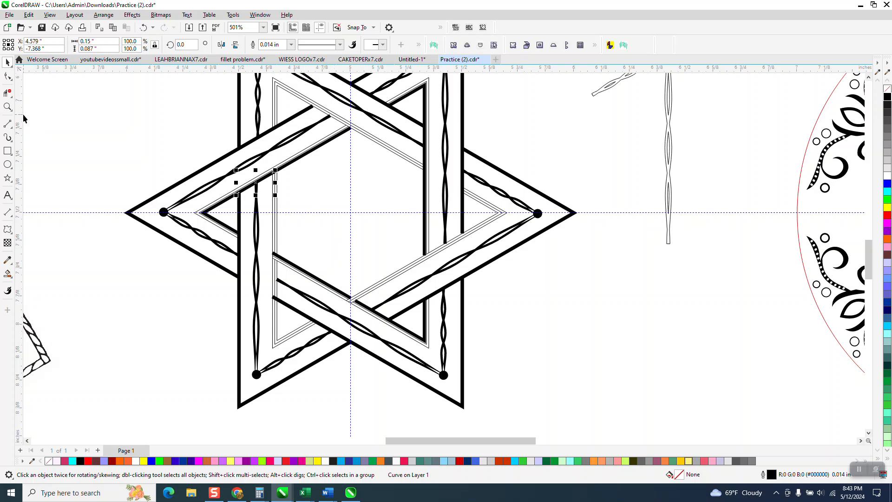
click(7, 106)
drag(234, 234, 338, 292)
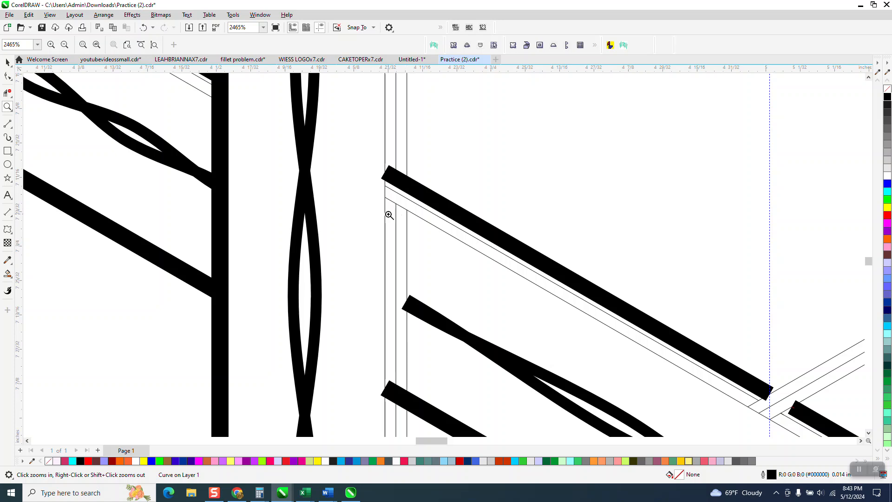
scroll(389, 216, down, 1)
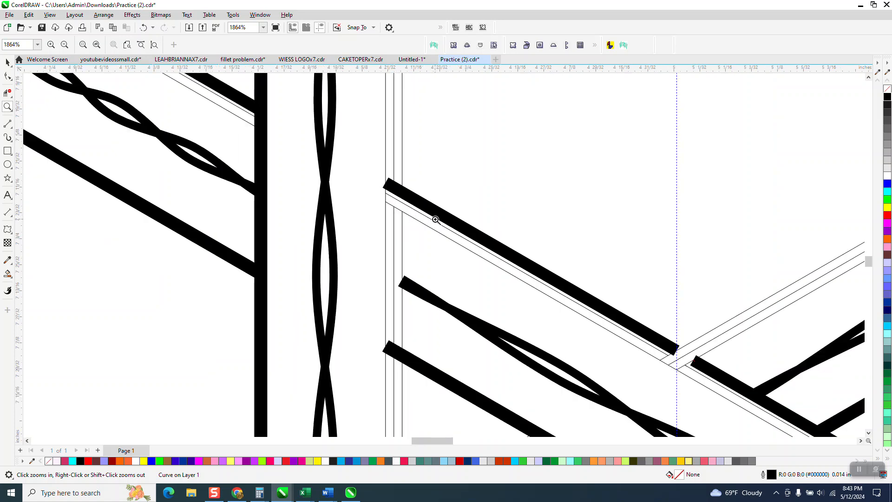
click(7, 62)
click(397, 191)
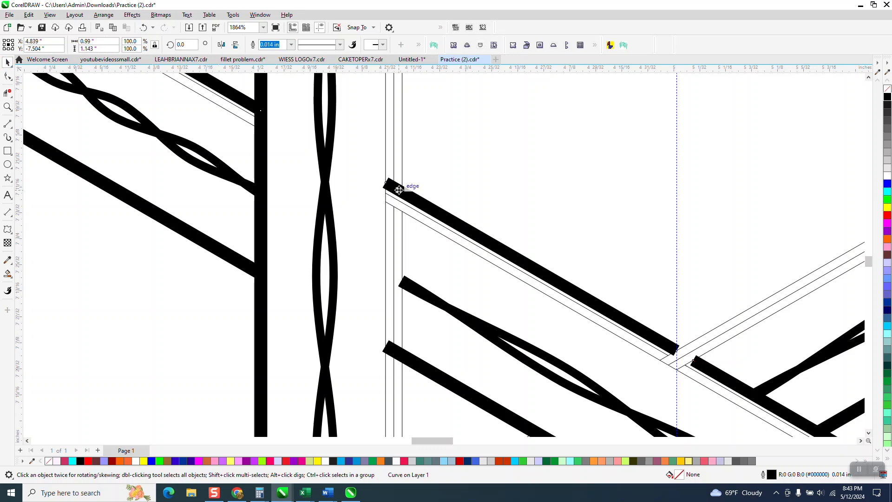
click(103, 14)
click(155, 230)
click(401, 189)
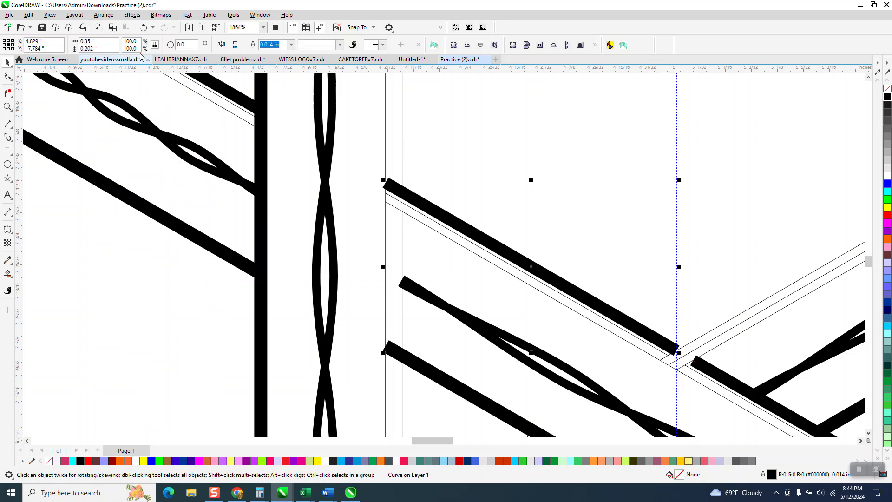
Step: Convert the lower-left segment's outline to an object and turn it into an unfilled shape with a black hairline outline
click(103, 14)
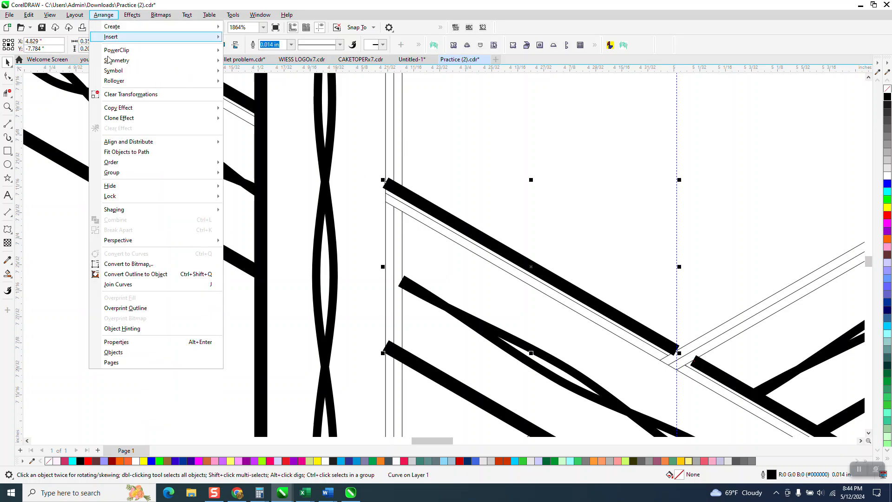
click(156, 276)
click(887, 88)
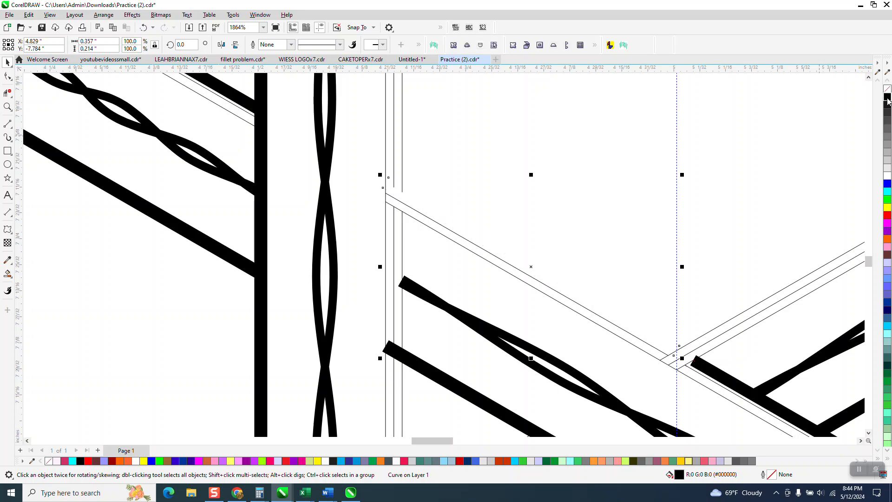
Step: Move the upper corner node at the converted strip's left end outward past the band's vertical line
click(8, 107)
drag(346, 152, 555, 278)
click(7, 75)
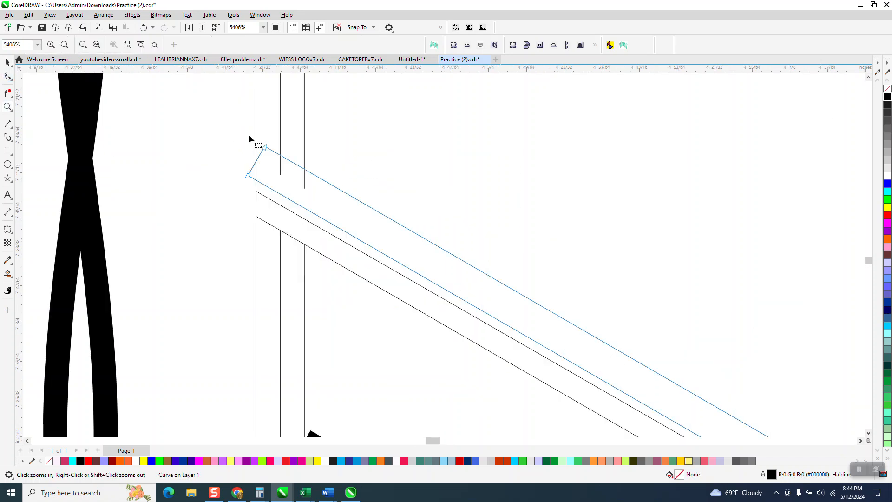
drag(256, 144, 250, 140)
Step: Trim the strip's protruding left end and the vertical line ends inside it with Virtual Segment Delete
click(8, 92)
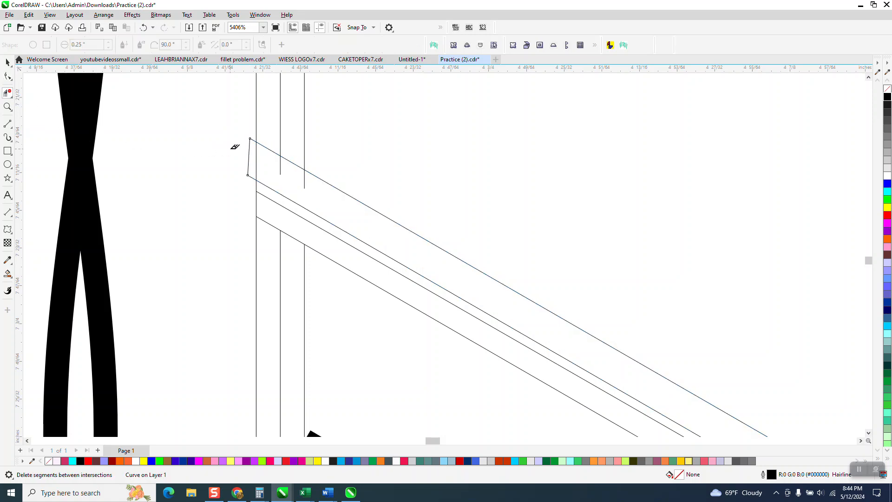
click(249, 159)
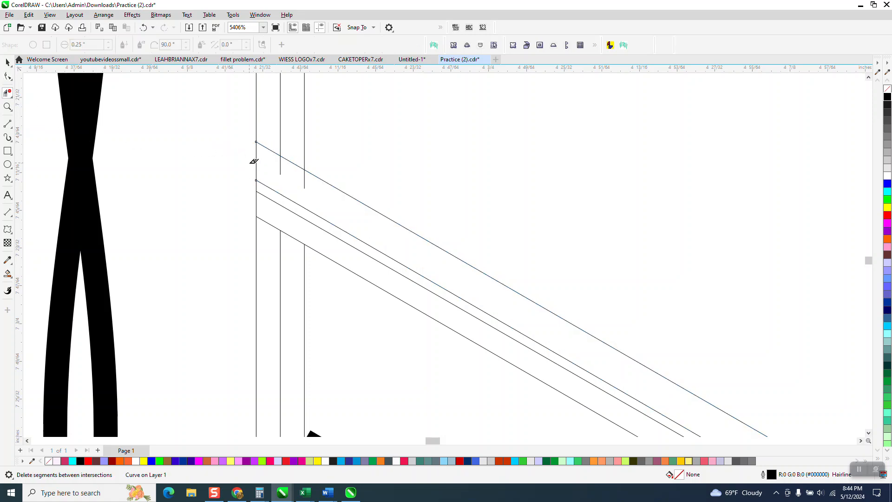
drag(283, 172, 312, 184)
click(281, 170)
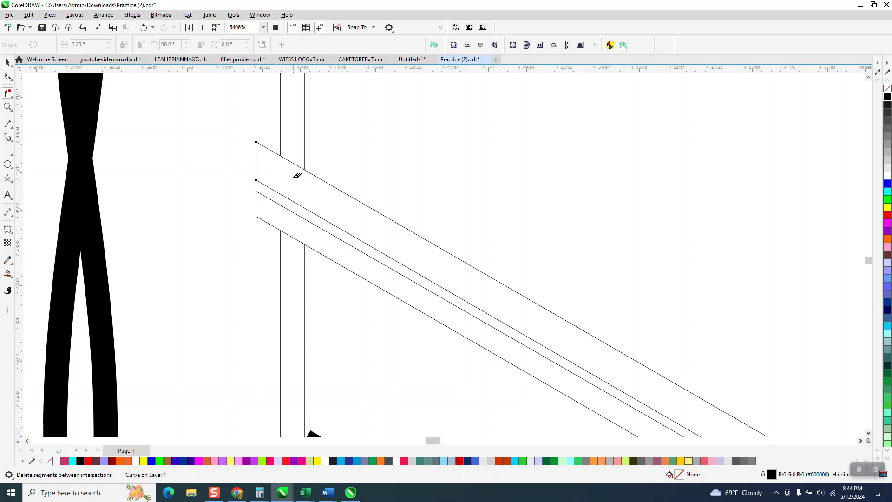
Step: Smart Fill the trimmed lower-left strip with black and no outline
click(7, 274)
click(312, 197)
scroll(240, 129, down, 3)
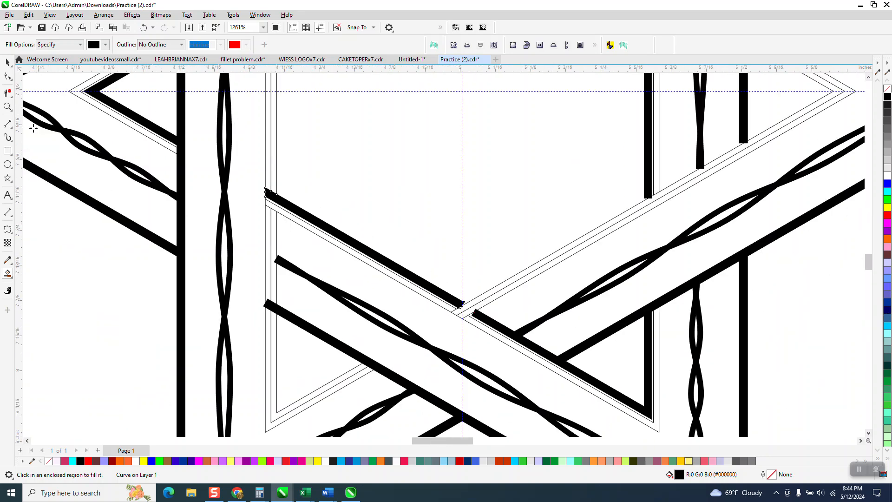
Step: Examine the filled strip's lower end and how the inner border lines meet around the star
click(7, 106)
drag(420, 280, 520, 347)
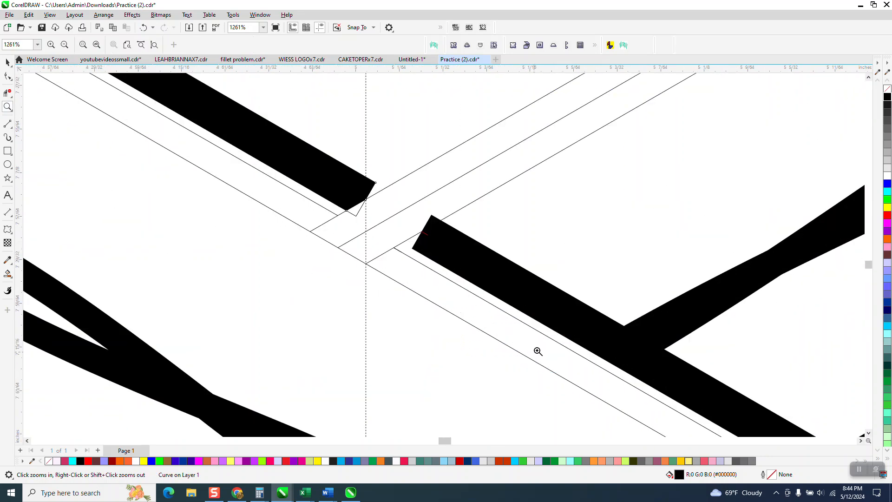
scroll(379, 284, down, 5)
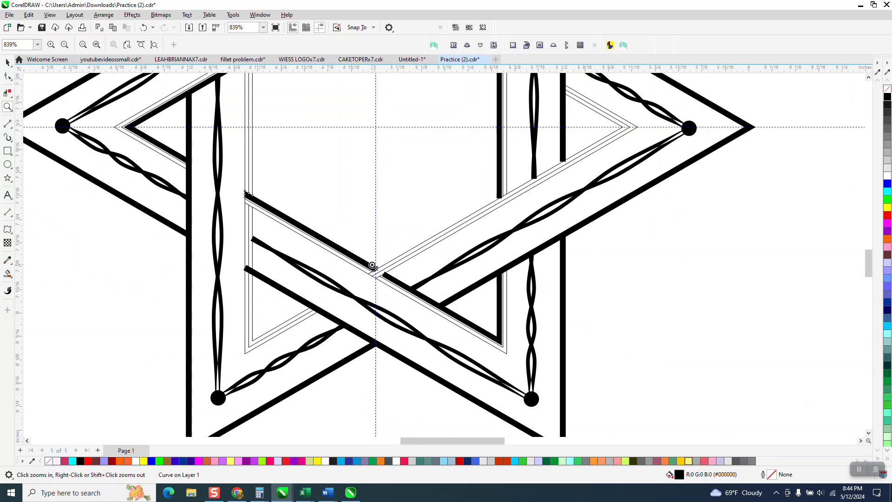
scroll(364, 266, down, 2)
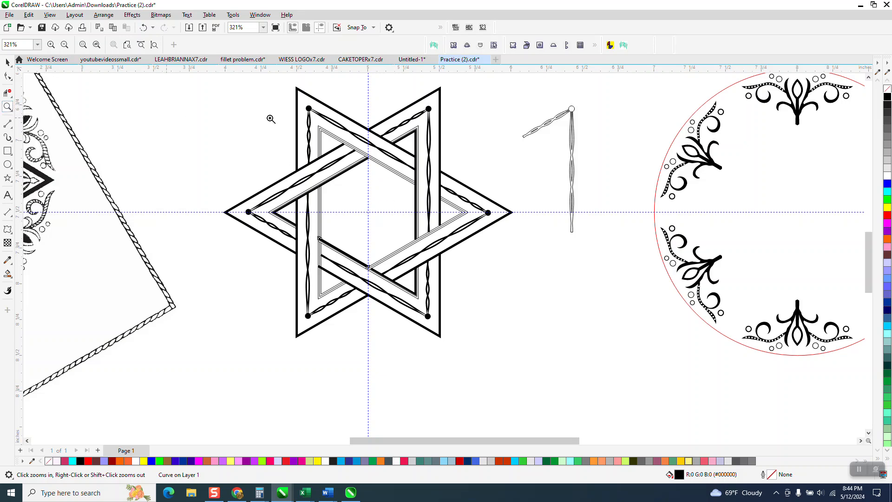
drag(364, 119, 468, 255)
scroll(431, 236, down, 4)
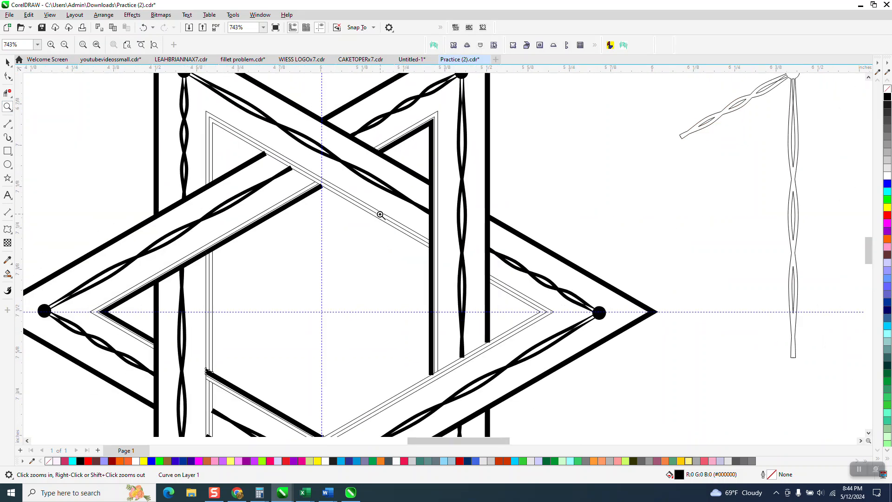
scroll(351, 196, down, 1)
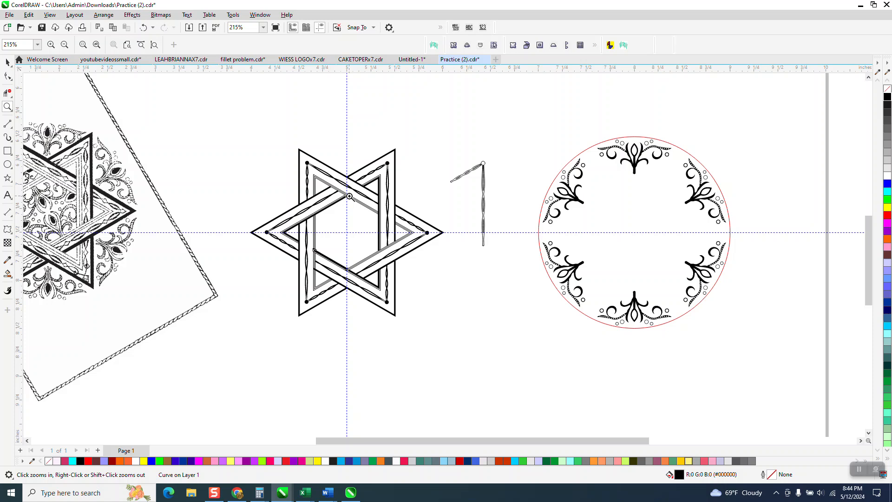
Step: Undo the strip's fill, trimming and conversion, the break-apart, and the inner border's line thickening
click(7, 62)
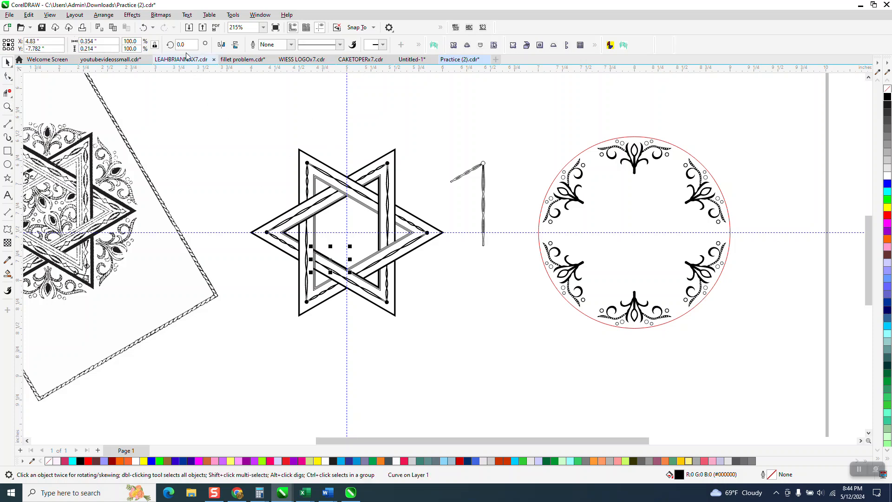
click(143, 27)
click(139, 28)
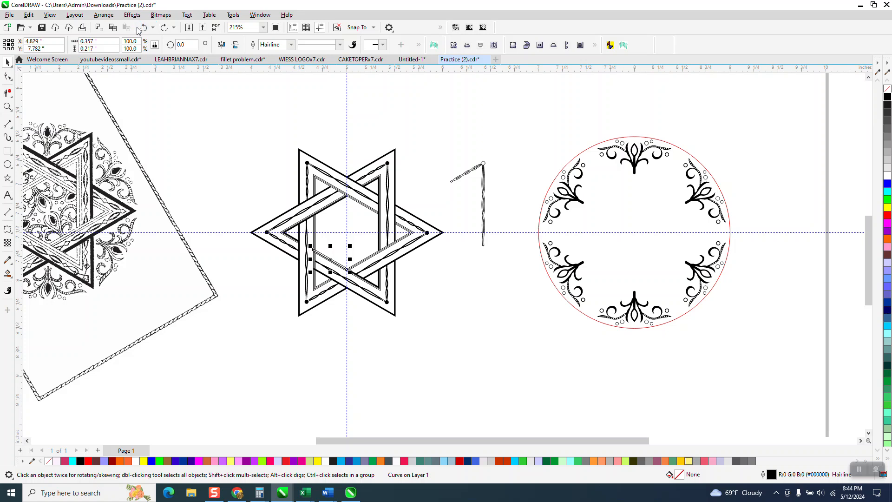
click(144, 28)
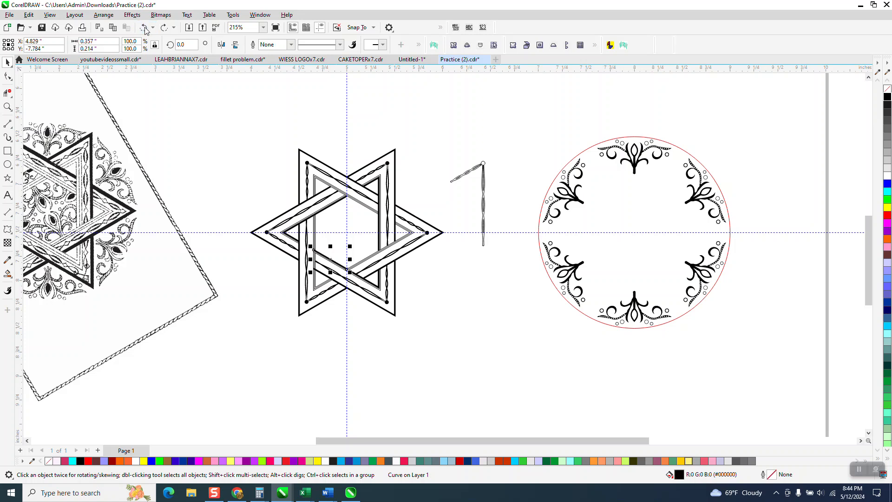
click(144, 28)
click(144, 27)
click(144, 28)
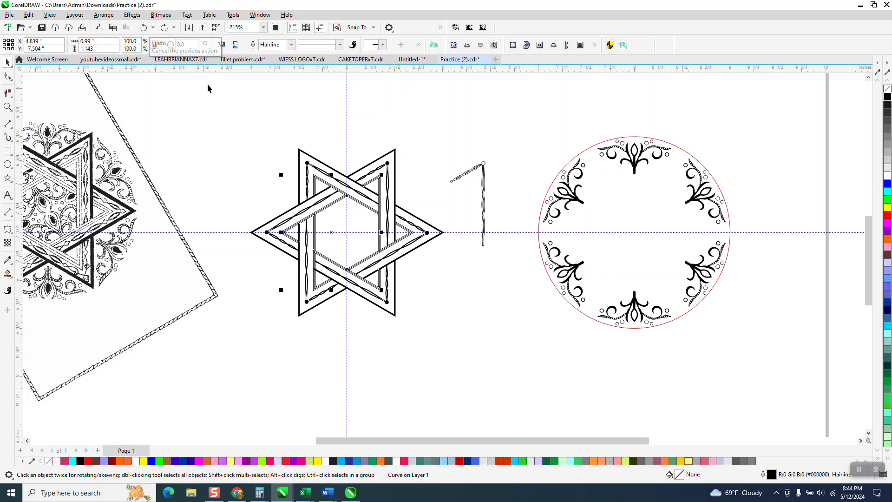
Step: Delete the spare twisted strand standing between the star and the red circle
scroll(289, 125, down, 1)
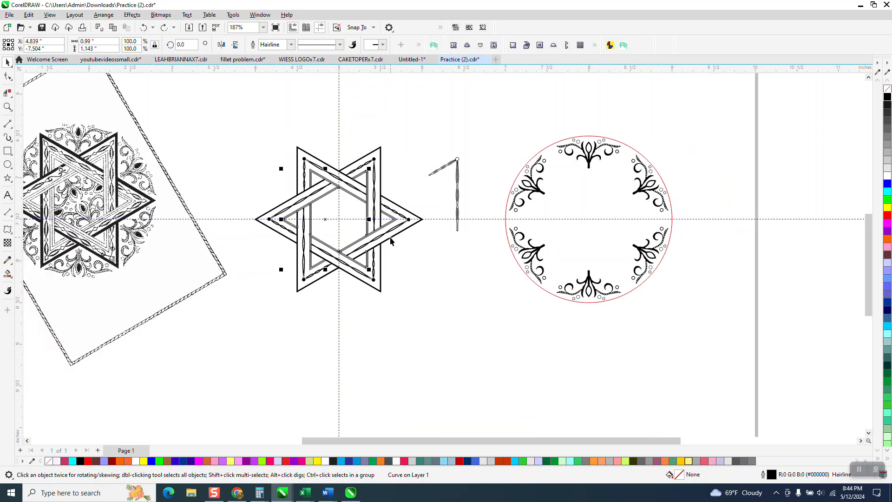
click(440, 170)
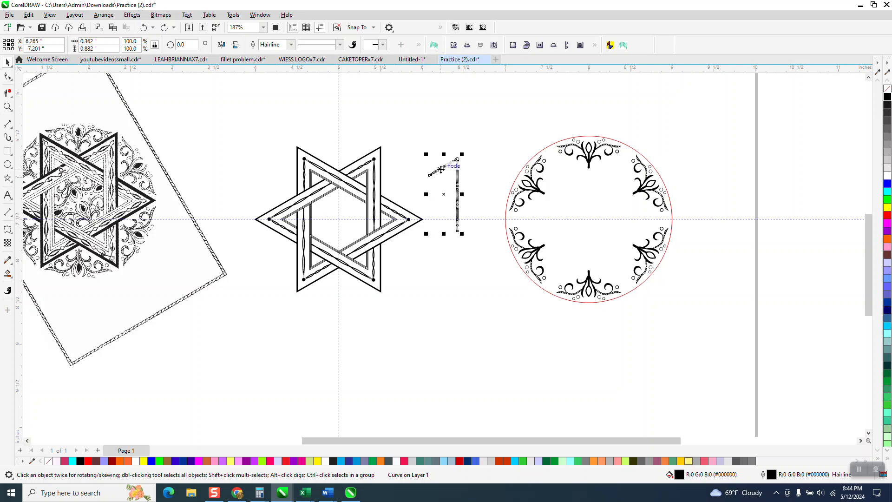
key(Delete)
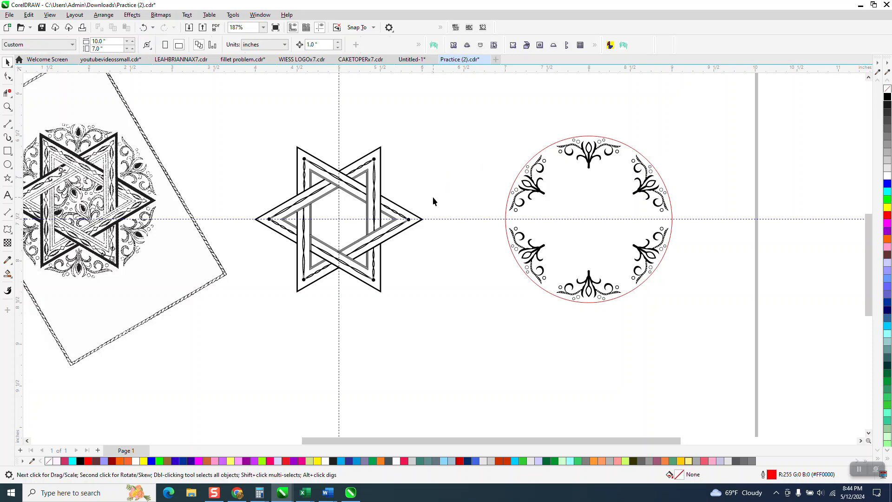
click(397, 214)
key(Delete)
click(143, 28)
click(411, 105)
Step: Smart Fill the inner border strips in the star's upper half, its side points and the central hexagon's lower edges with black and no outline
click(8, 107)
drag(260, 146, 525, 252)
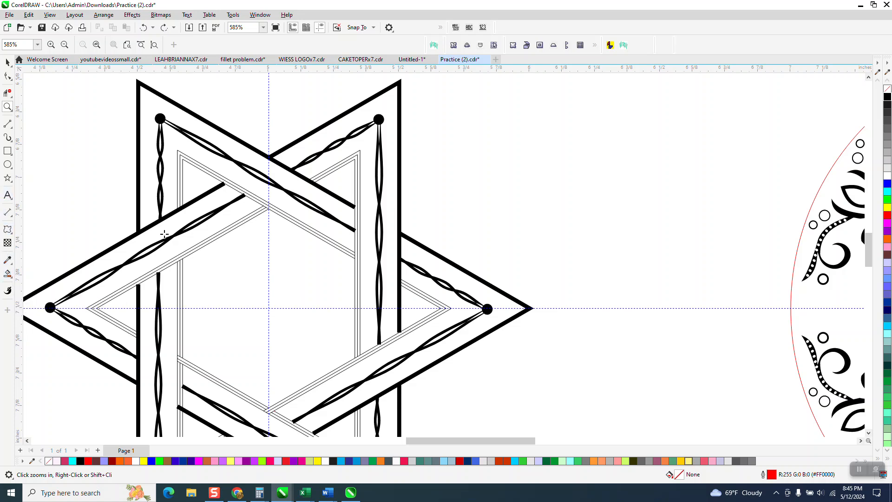
click(7, 274)
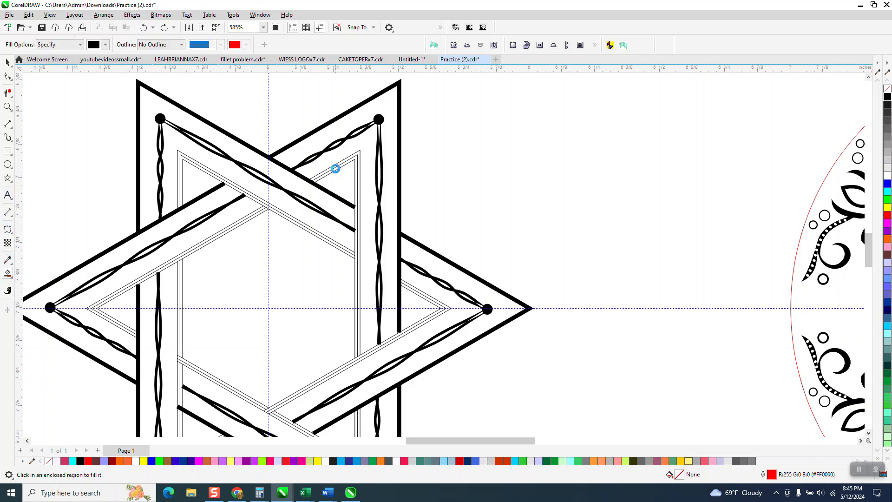
click(336, 170)
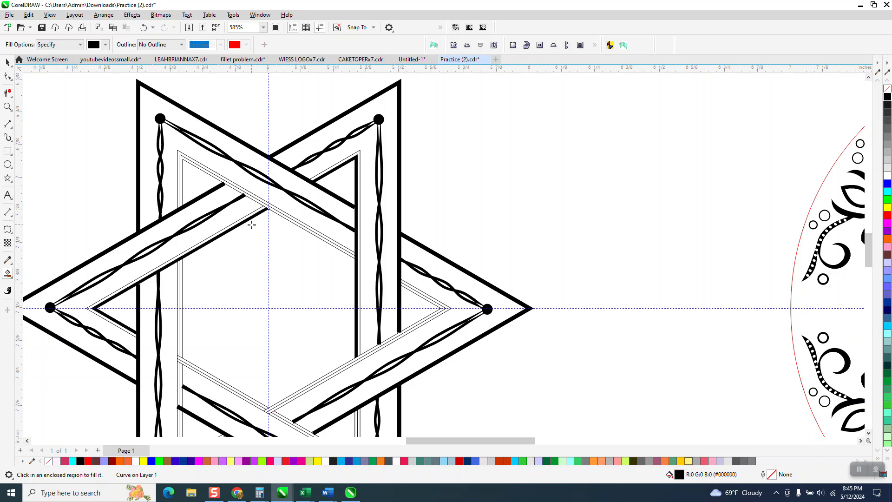
click(215, 378)
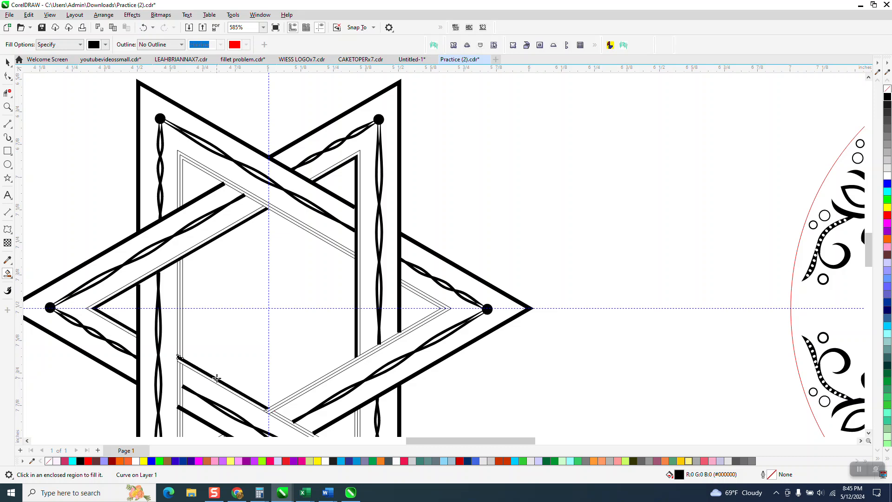
click(337, 368)
Step: Smart Fill the middle, crossing and lower sections of the left vertical inner border strip with black and no outline
scroll(312, 317, down, 1)
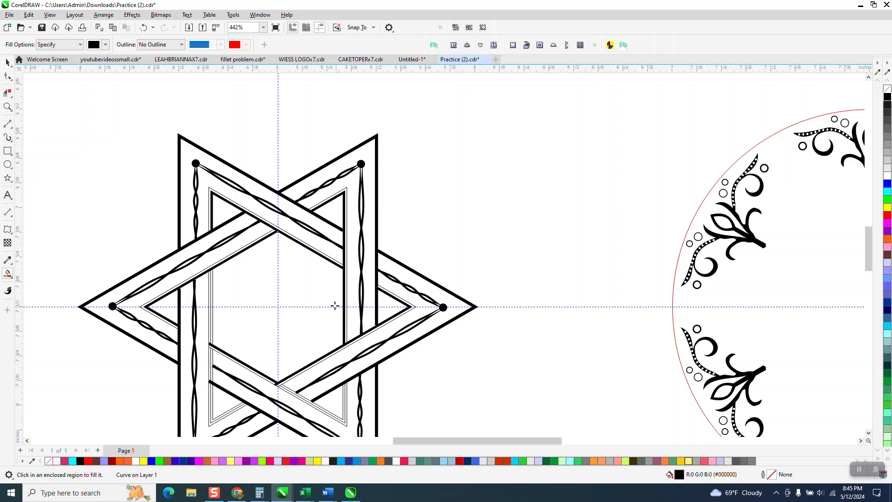
scroll(335, 306, down, 1)
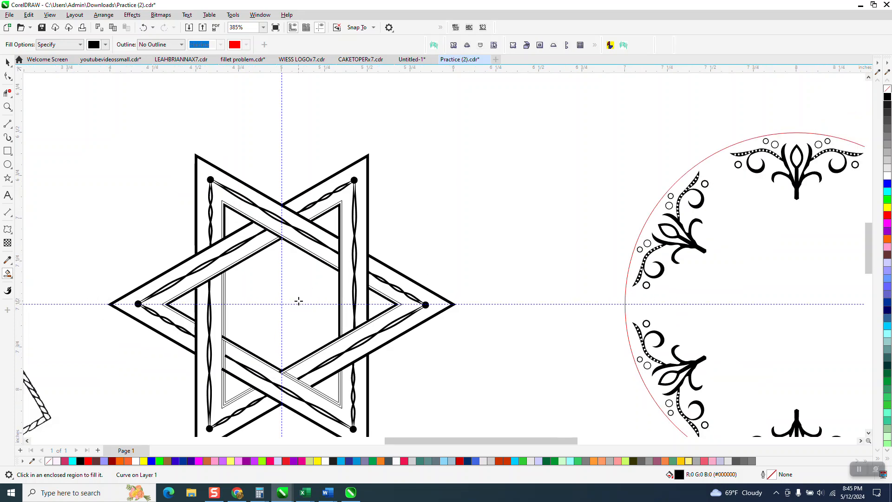
click(224, 320)
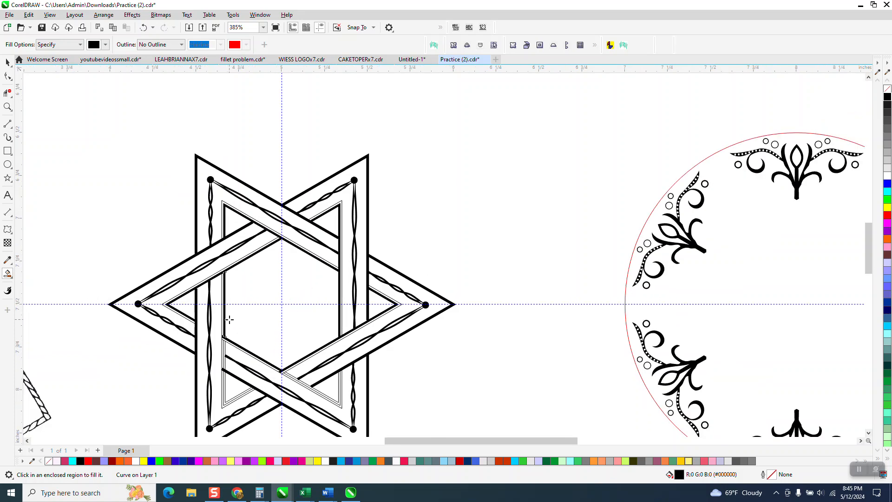
click(225, 360)
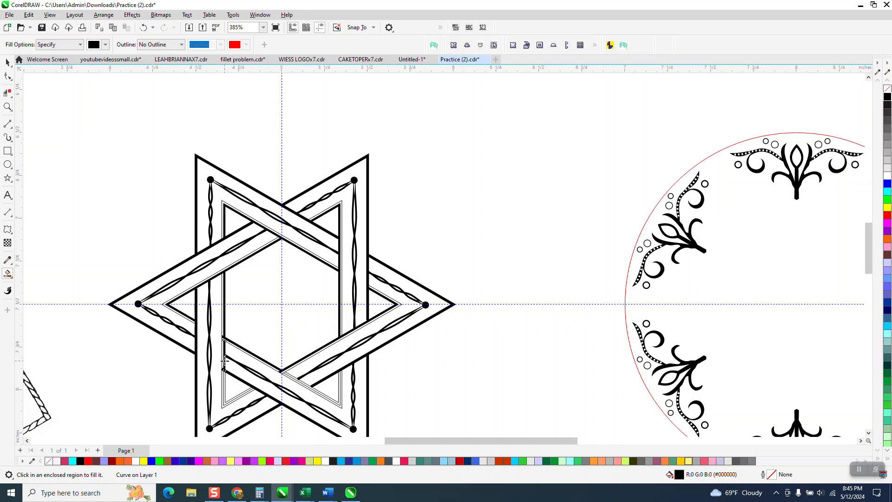
click(229, 385)
Step: Examine the band crossings and how the ends of the twisted strands meet the filled inner borders
click(8, 107)
drag(189, 216, 273, 306)
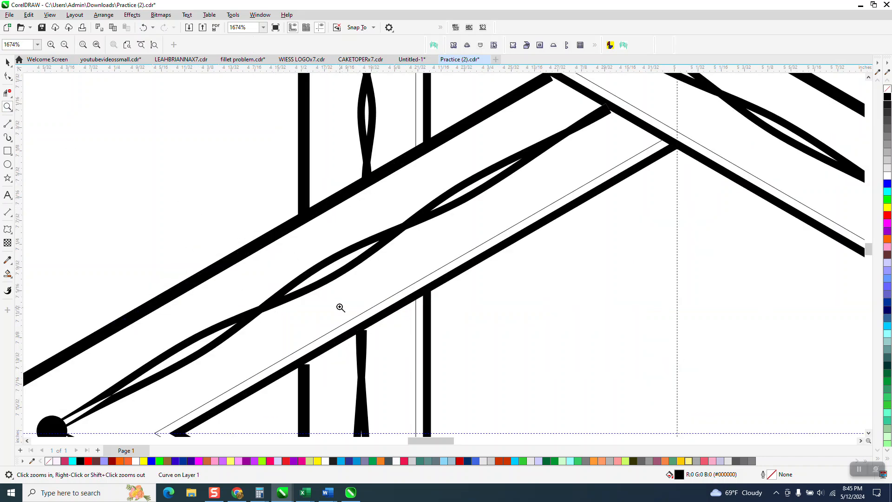
scroll(323, 259, down, 5)
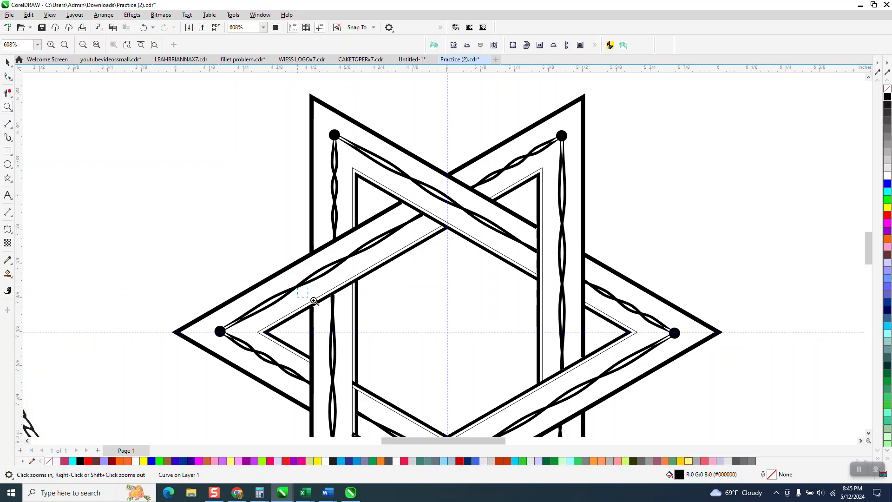
scroll(395, 330, up, 5)
scroll(285, 297, down, 5)
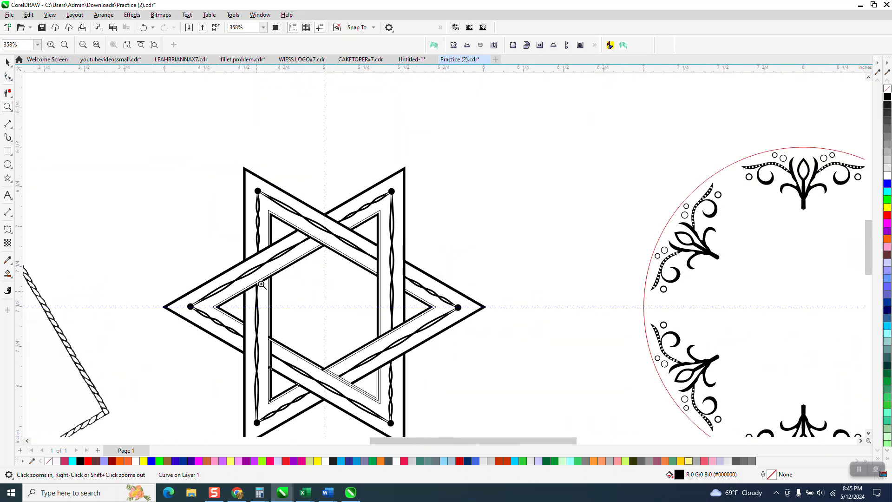
scroll(388, 276, up, 8)
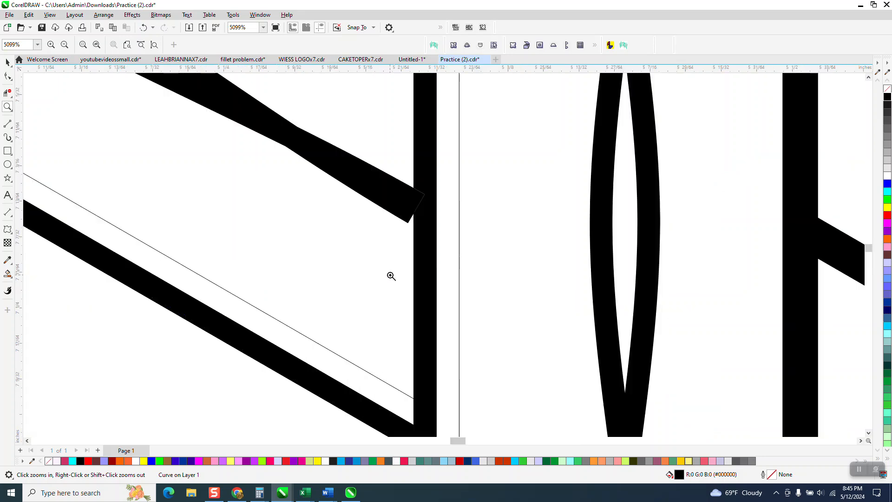
click(7, 61)
scroll(296, 256, down, 5)
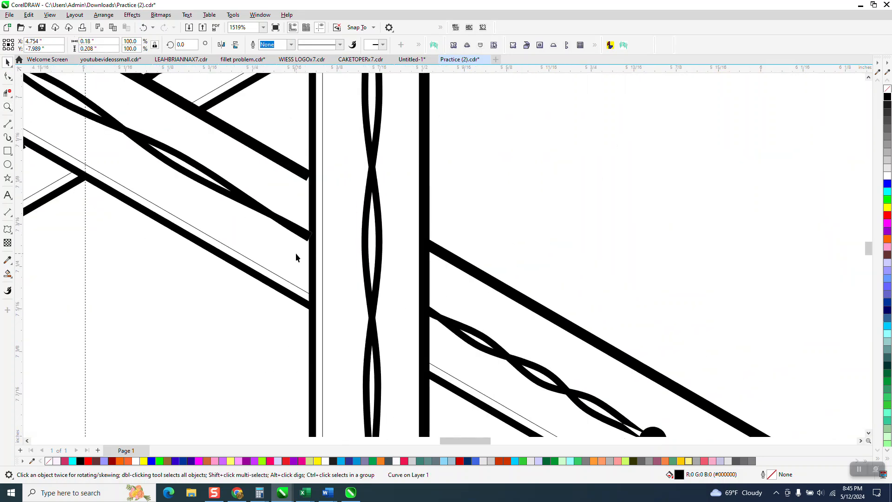
scroll(295, 257, down, 4)
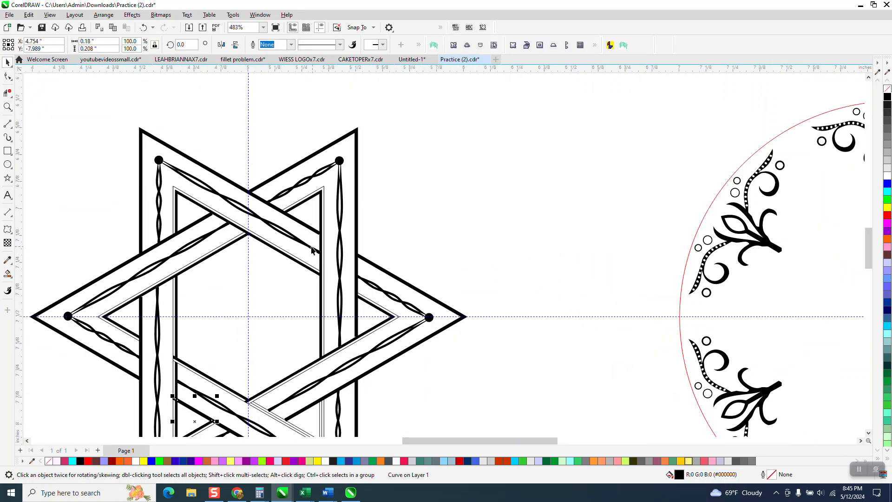
Step: Delete the twisted strand in the star's right point
click(309, 247)
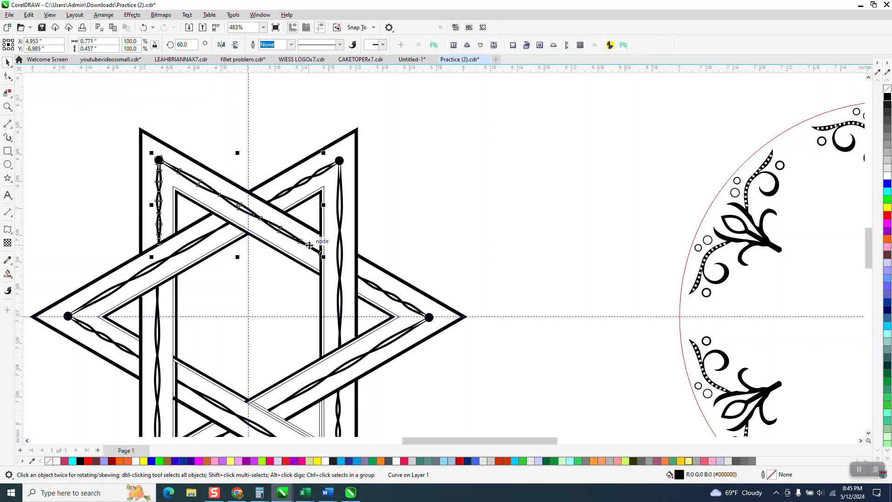
click(395, 299)
key(Delete)
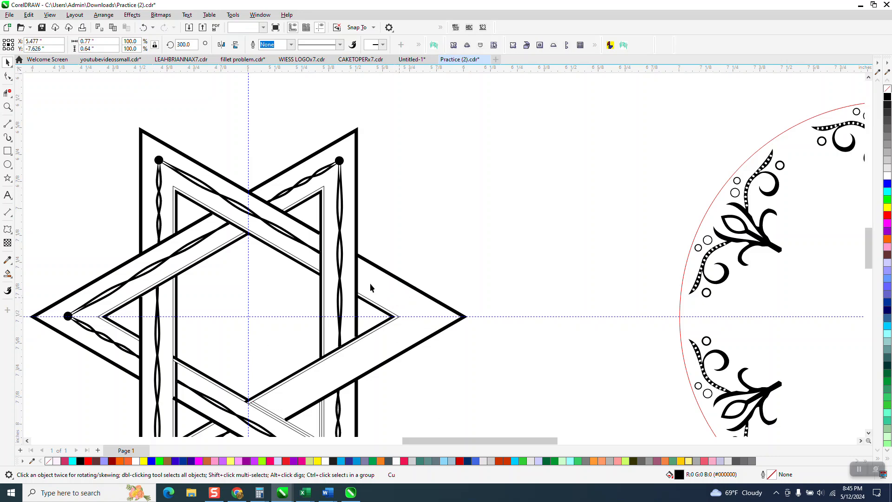
click(341, 232)
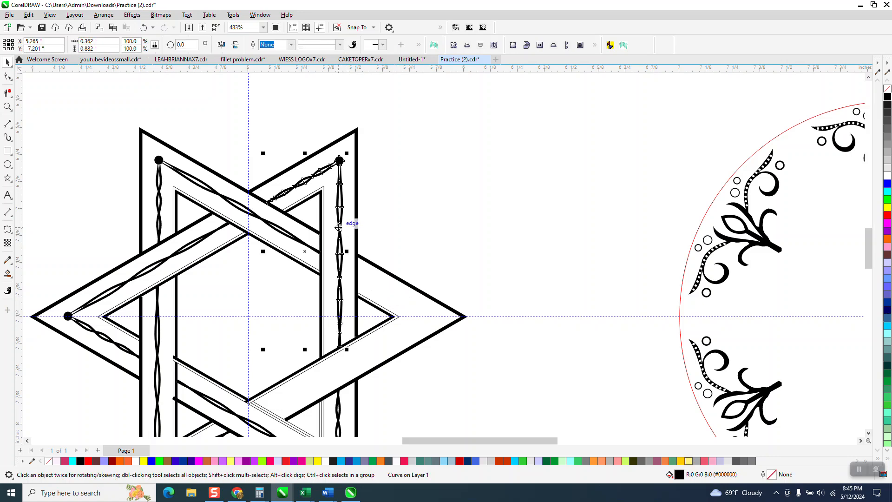
key(Delete)
click(224, 222)
key(Delete)
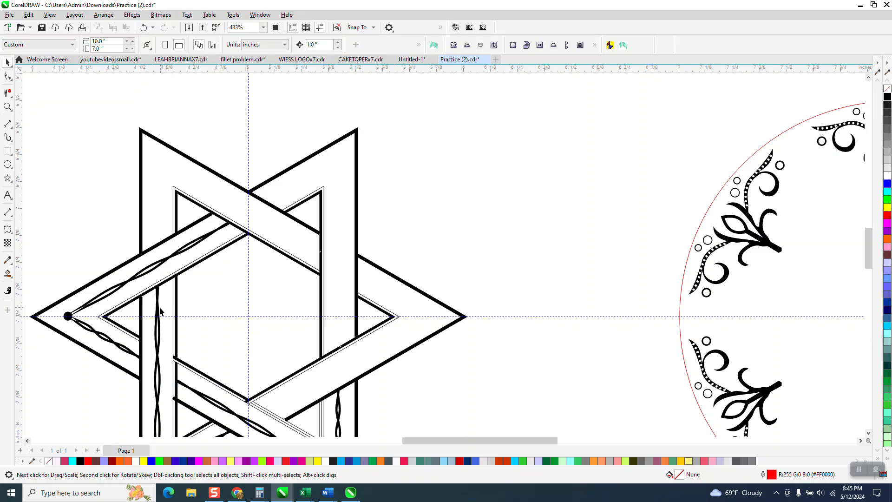
click(143, 28)
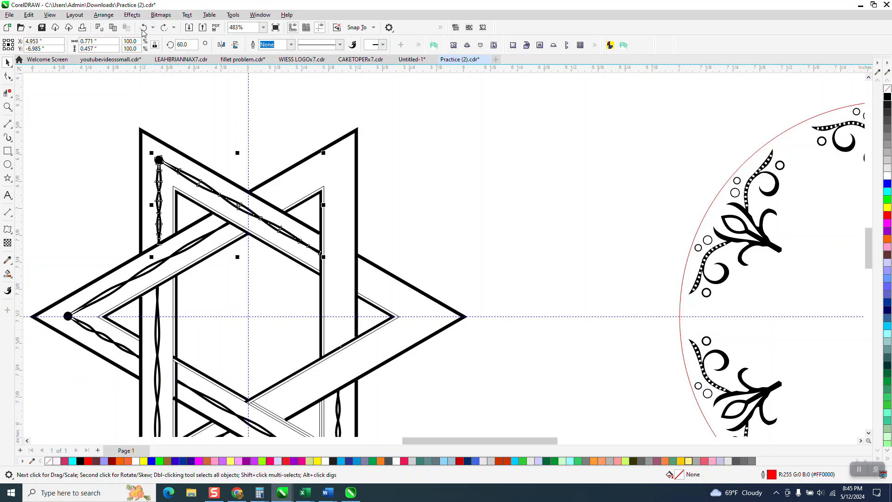
click(143, 28)
Step: Delete the twisted strands in the star's upper-left, lower-left, left and lower-right points, keeping the upper-right one
click(206, 194)
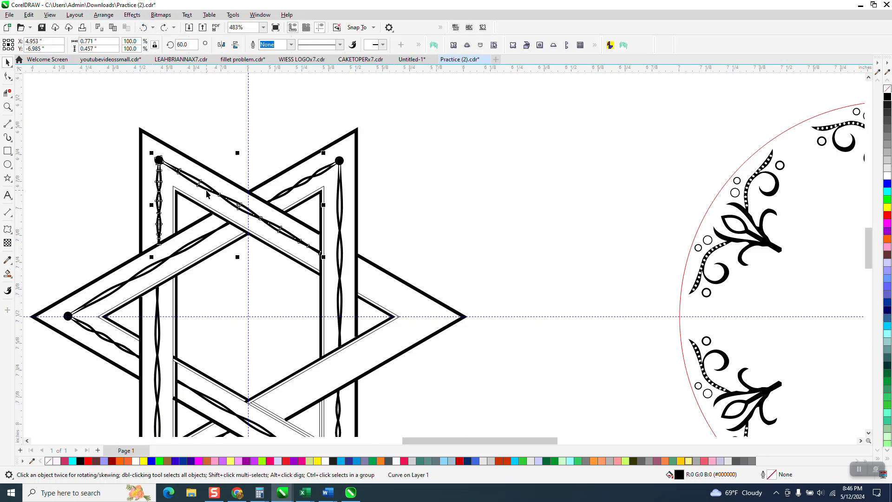
key(Delete)
click(158, 298)
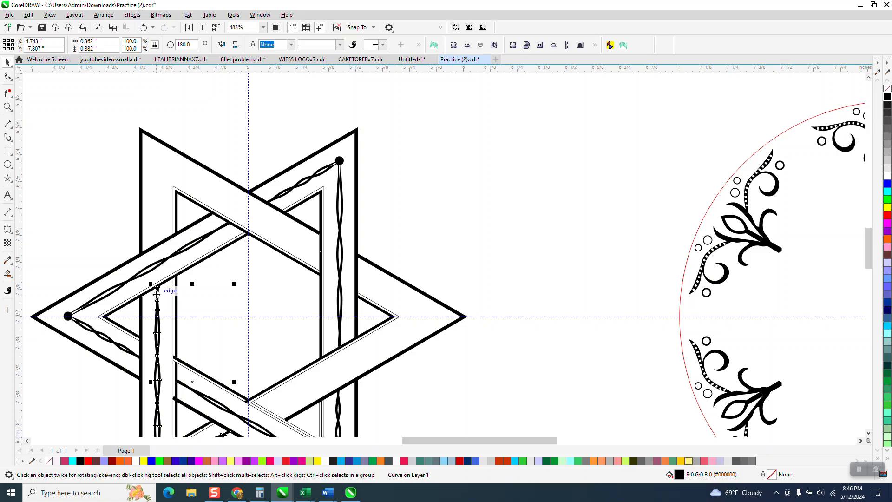
key(Delete)
click(162, 262)
key(Delete)
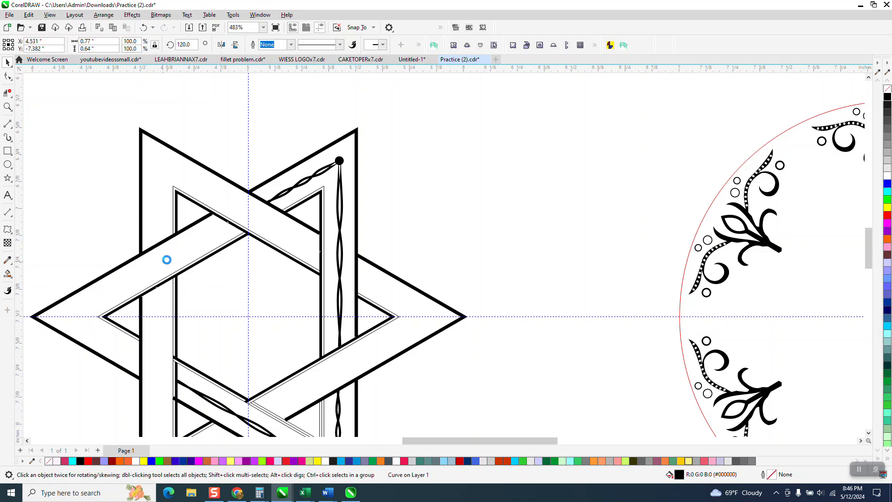
click(339, 404)
key(Delete)
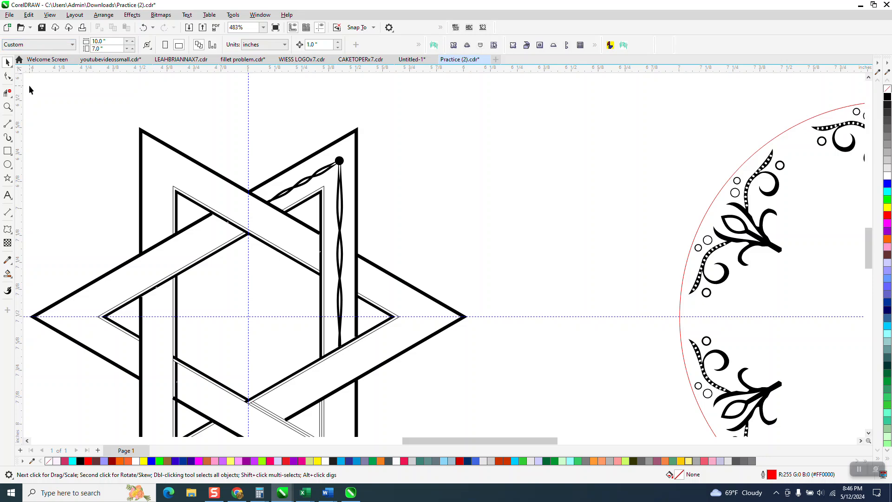
Step: Inspect closely the lower end of the remaining strand where it meets the thick inner border
click(7, 106)
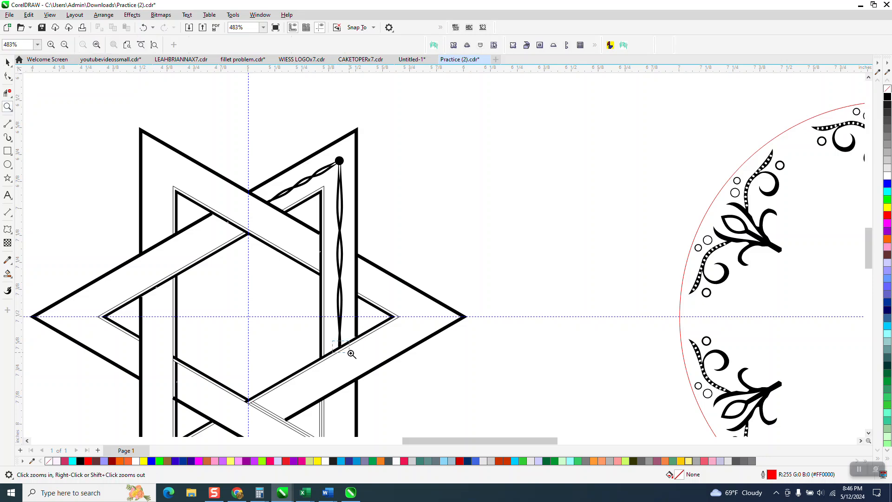
drag(349, 352, 354, 355)
click(8, 62)
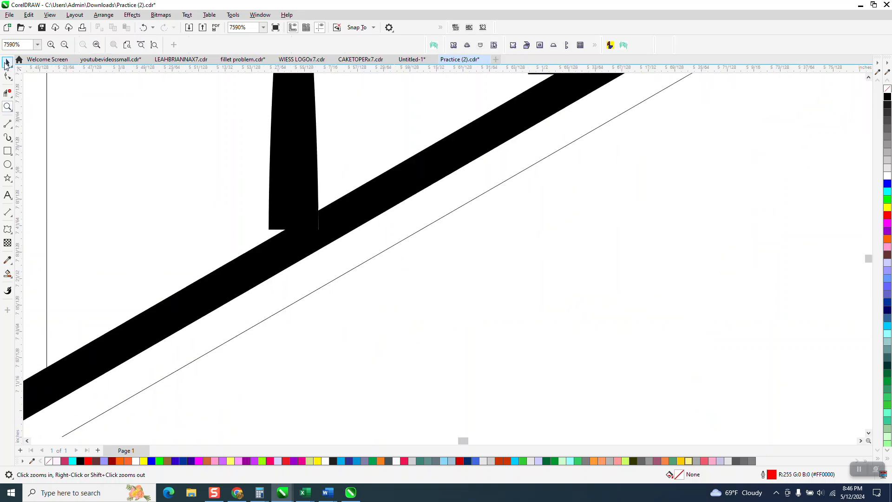
click(310, 151)
click(105, 16)
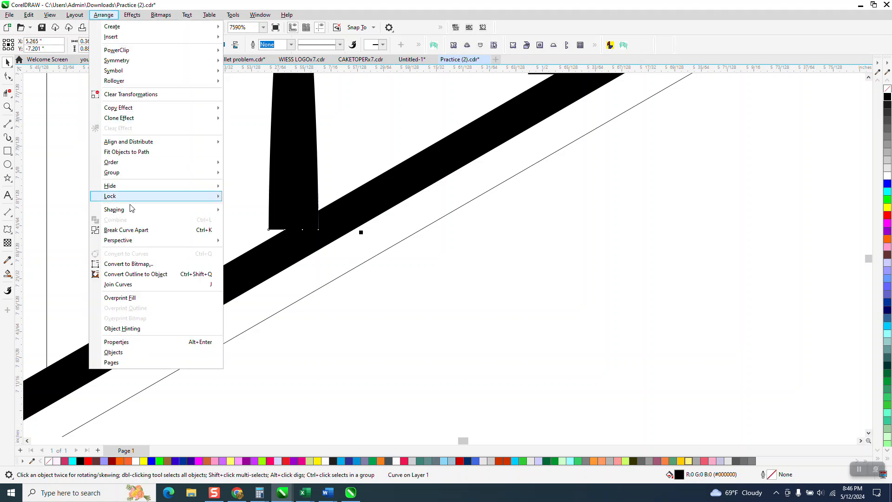
click(156, 273)
click(119, 215)
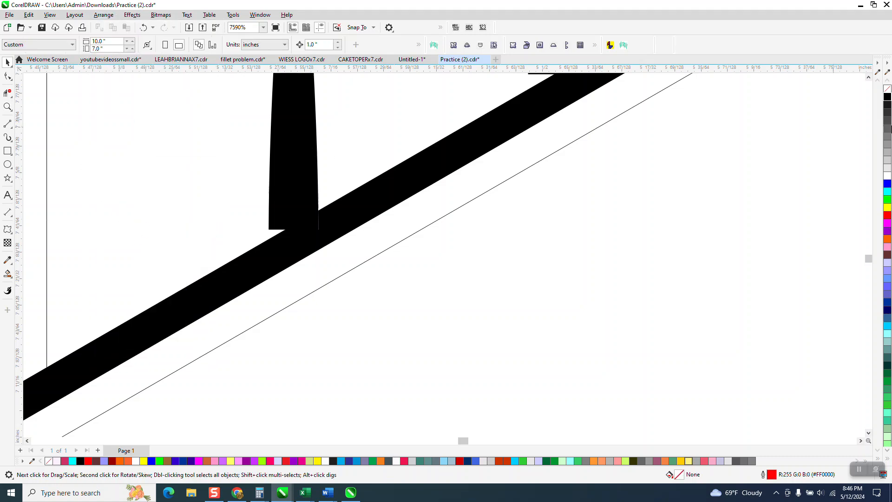
click(887, 97)
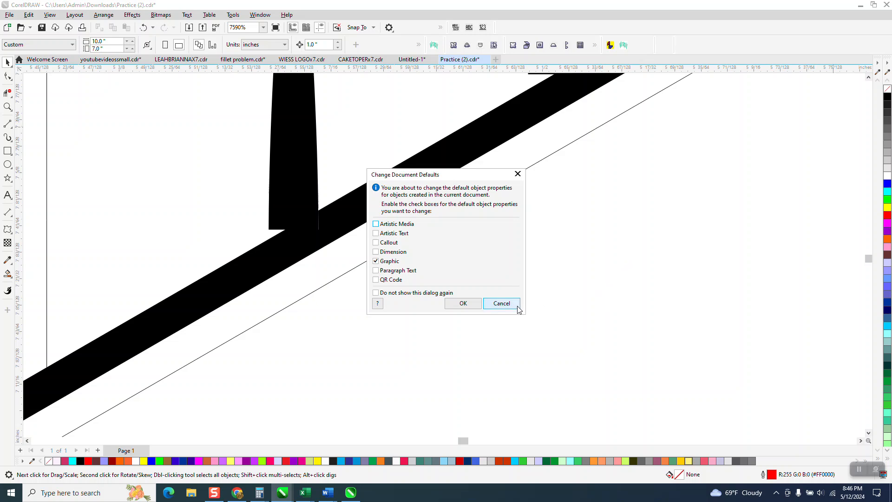
click(500, 303)
Step: Remove the remaining strand's fill and give it a black hairline outline
click(295, 175)
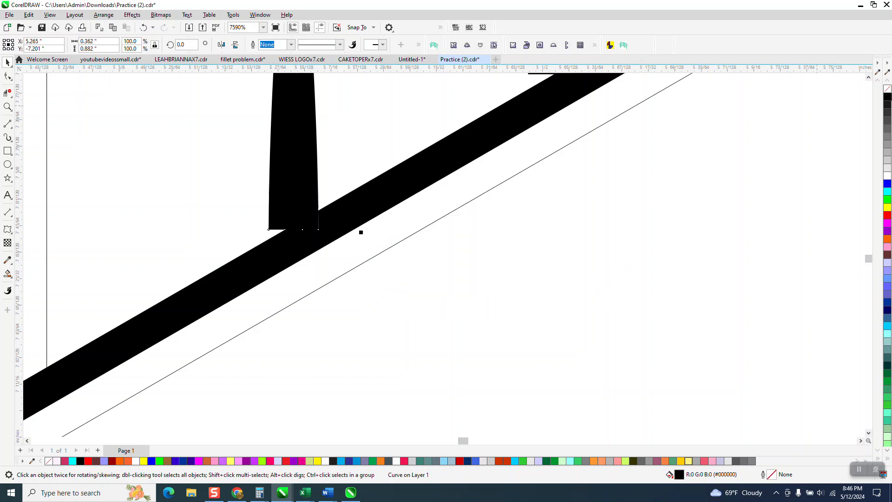
click(887, 89)
right_click(887, 97)
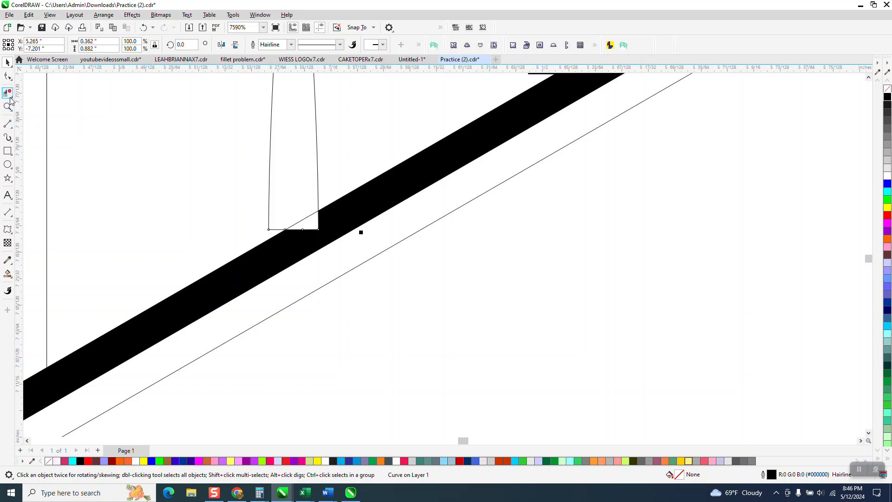
Step: Extend the lower-left corner node of the strand's end into the thick border and delete the two middle nodes of that end edge
click(7, 77)
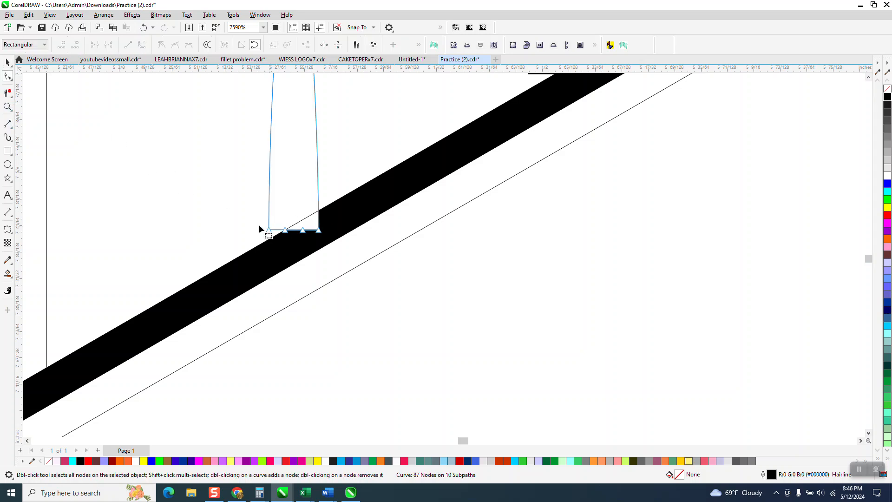
drag(285, 227, 269, 249)
key(Delete)
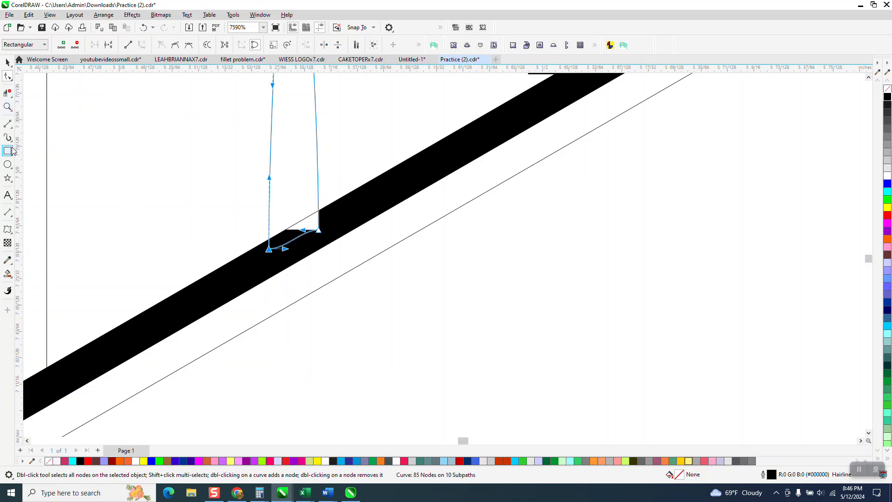
Step: Smart-fill the outlined strand and the small gap at its lower end in black with no outline
click(9, 273)
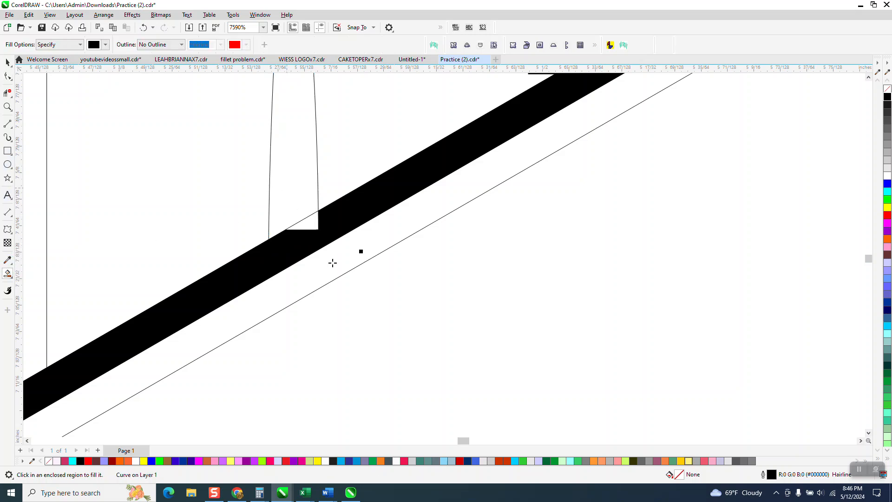
scroll(333, 263, down, 2)
click(321, 227)
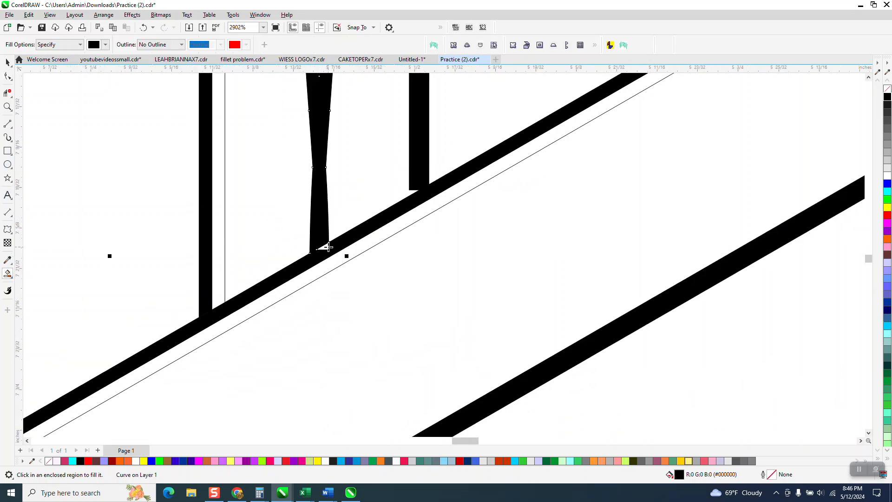
click(328, 247)
scroll(349, 255, down, 4)
scroll(387, 264, down, 1)
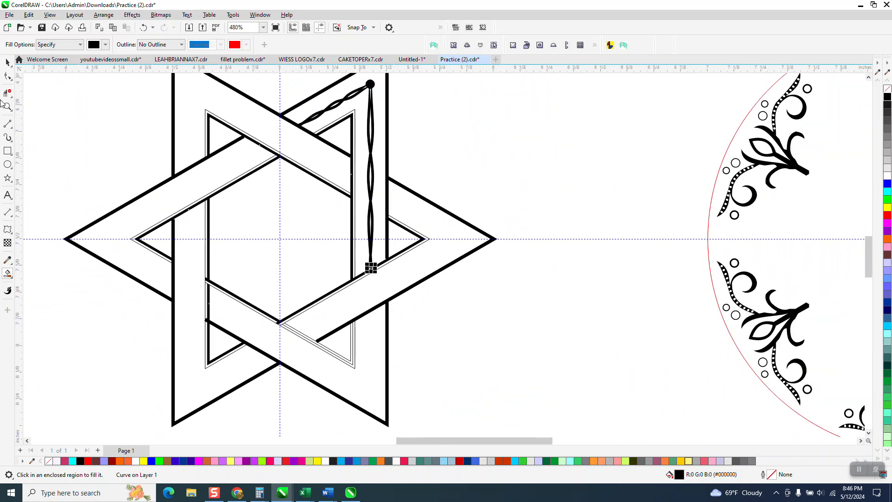
Step: Move the black-filled strand 1 inch to the right, out of the star, and delete the hairline original left behind
click(7, 93)
click(8, 106)
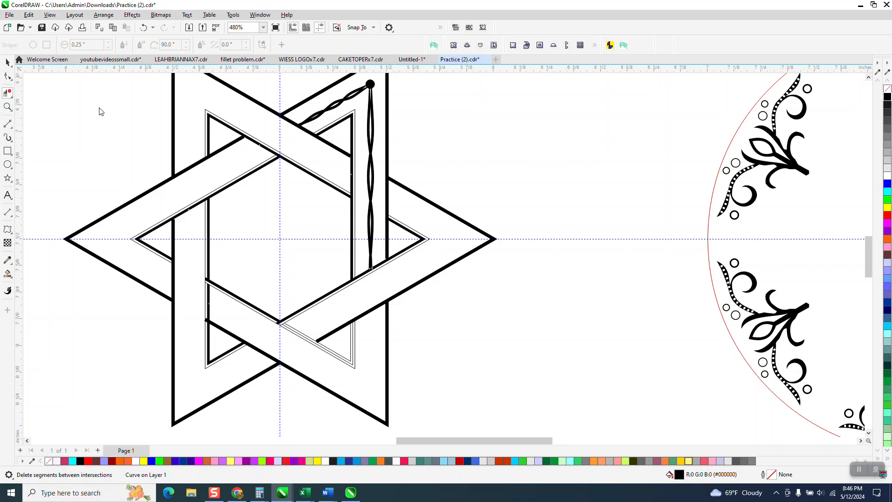
drag(286, 122, 325, 143)
scroll(320, 145, down, 6)
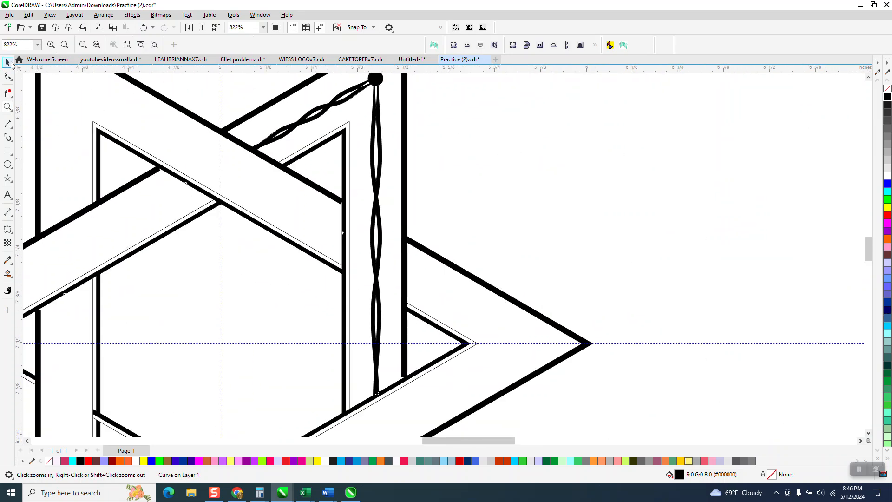
click(377, 82)
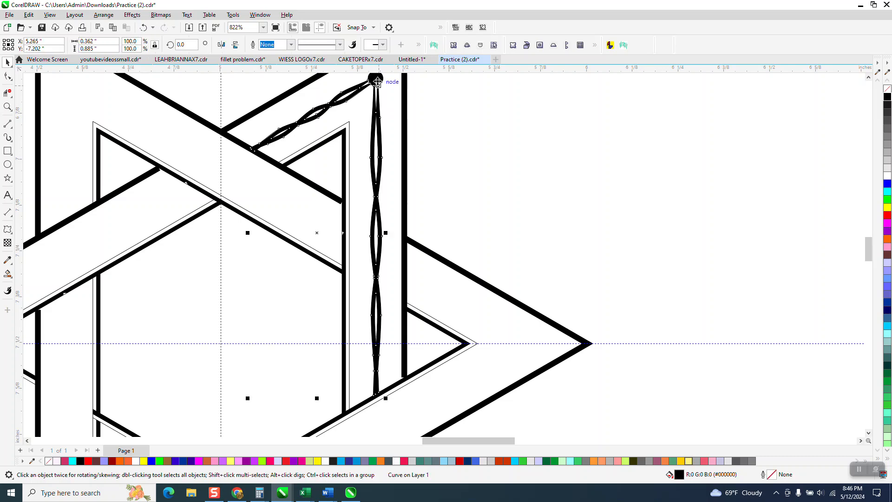
key(Right)
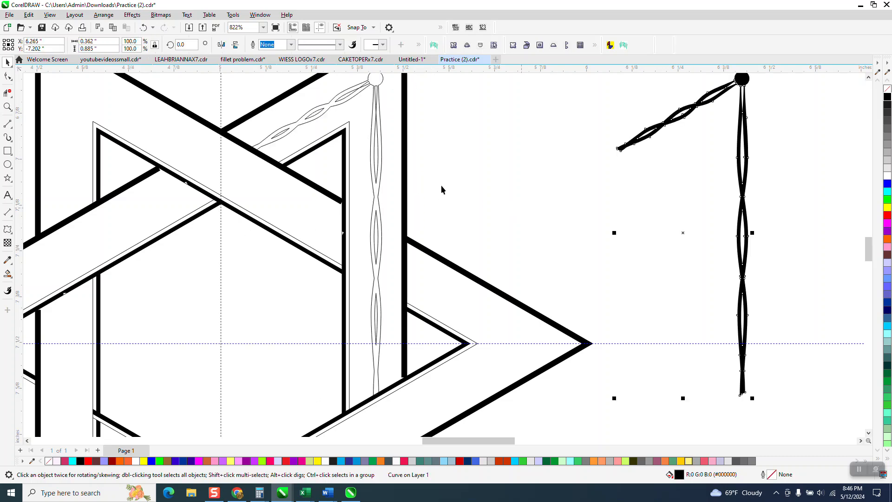
click(382, 166)
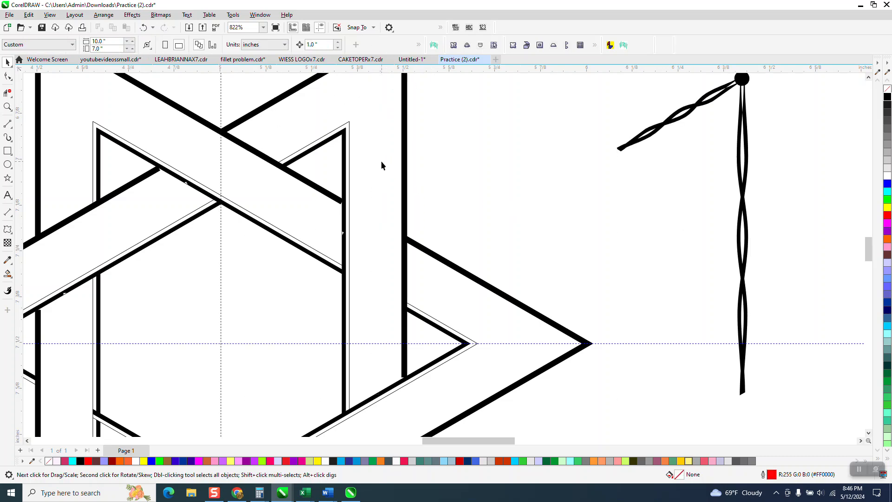
Step: Select the whole filled strand and move it 1 inch left, back into the star's upper-right point
scroll(633, 167, down, 2)
drag(612, 77, 729, 315)
drag(774, 369, 776, 350)
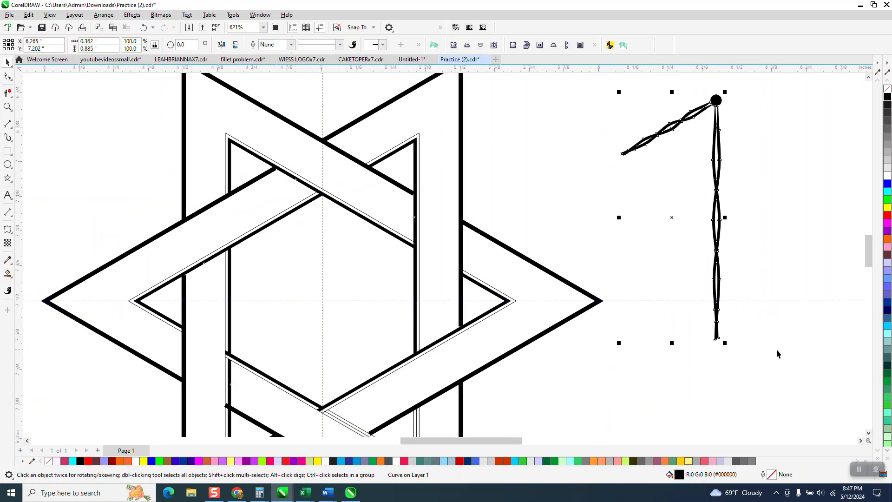
key(Left)
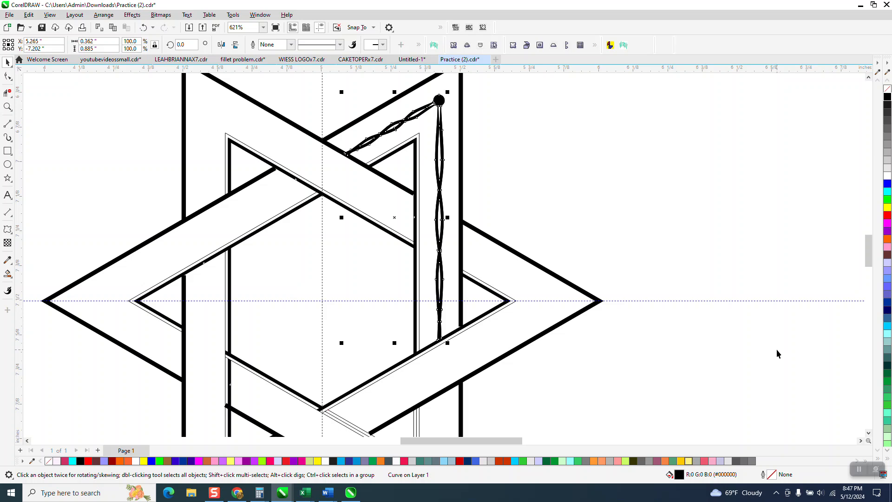
Step: Make copies of the strand rotated in 60° increments about the star's centre so all six points are filled
click(395, 217)
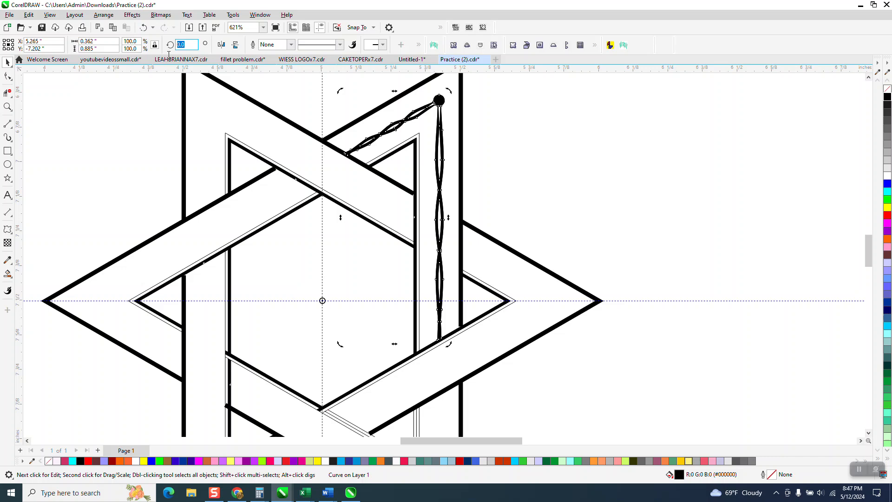
text(60)
key(Return)
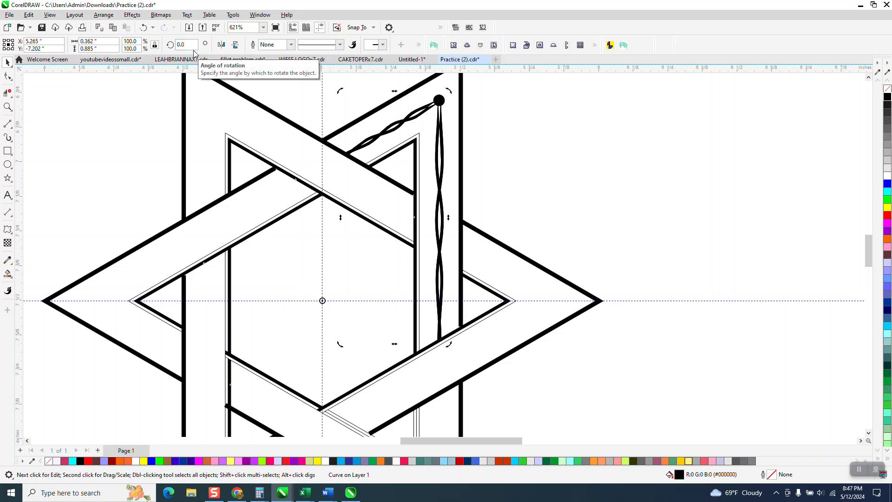
drag(190, 45, 156, 66)
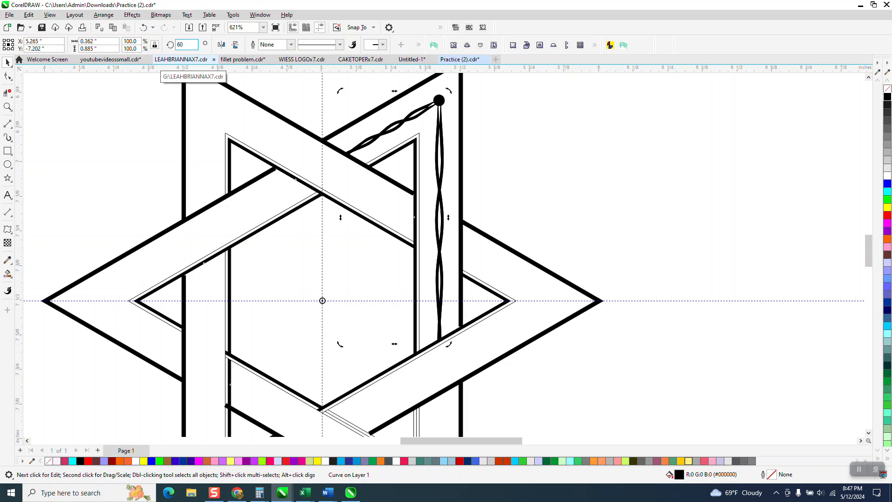
key(ctrl+Return)
key(ctrl+r)
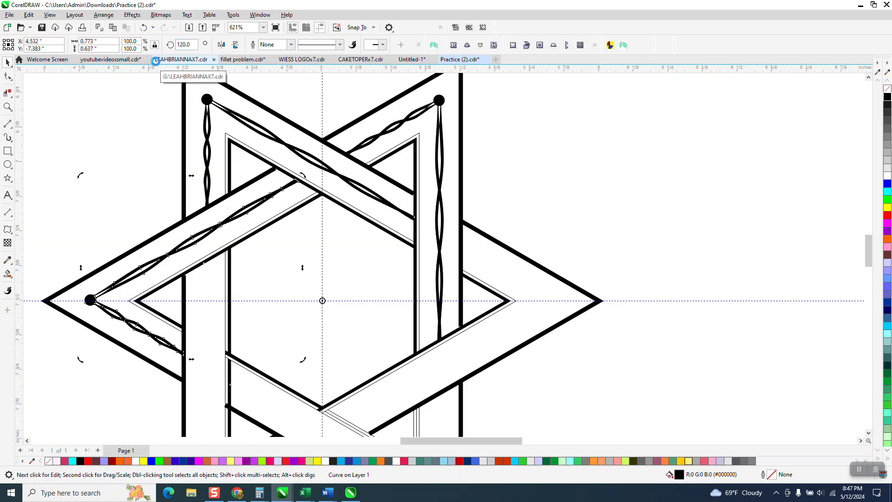
key(ctrl+r)
key(ctrl+r)
key(ctrl+r)
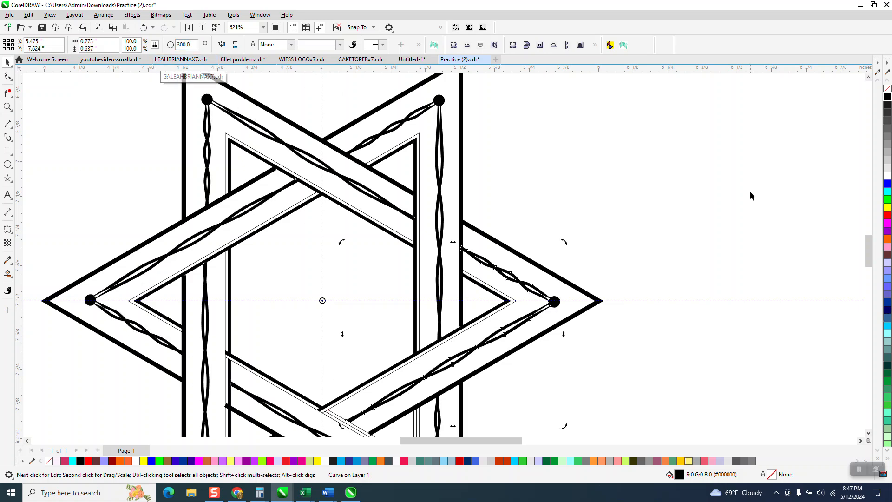
click(637, 166)
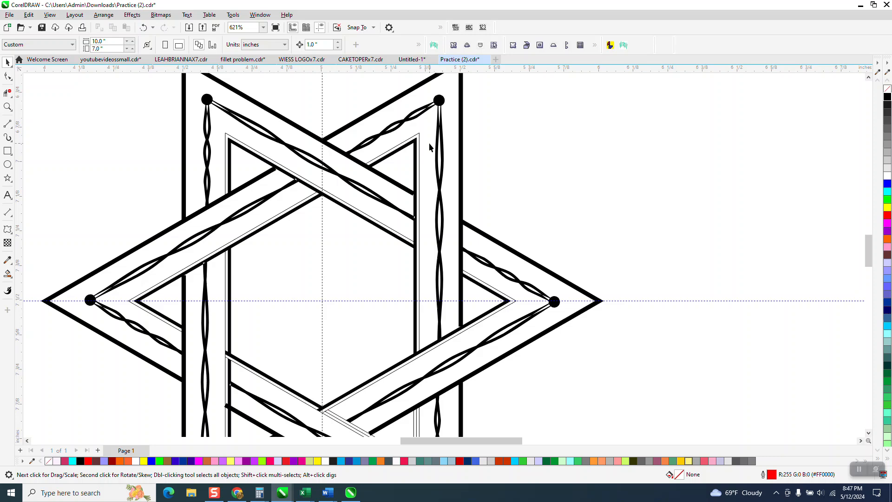
Step: Move the grouped circle of floral ornaments 3 inches left onto the star
scroll(507, 206, down, 4)
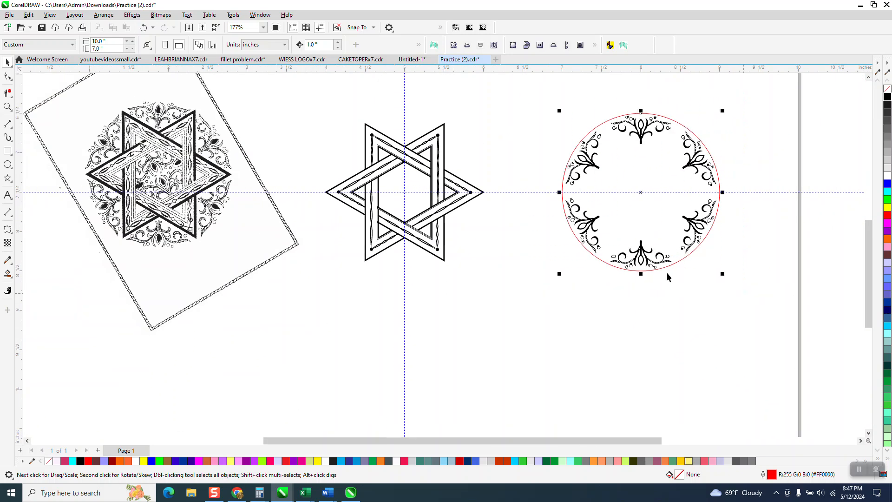
drag(731, 288, 727, 287)
key(Left)
key(Left)
key(Left)
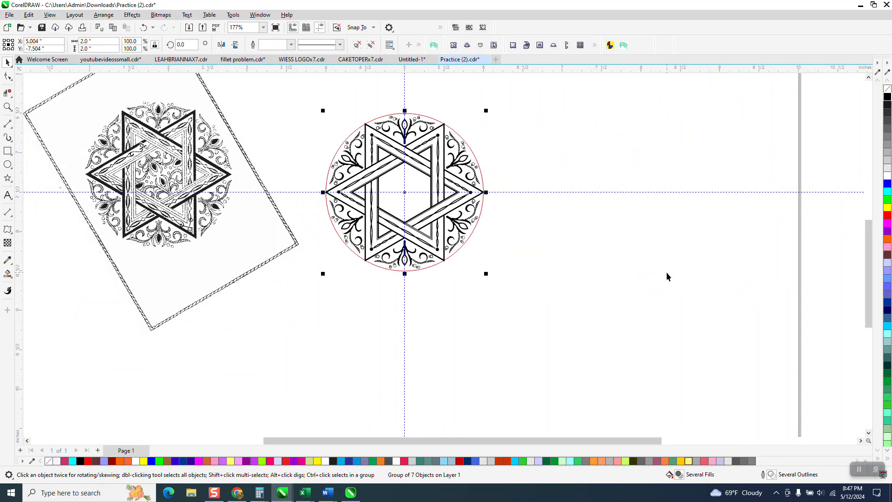
Step: Ungroup the floral ornaments from their surrounding red circle
click(482, 155)
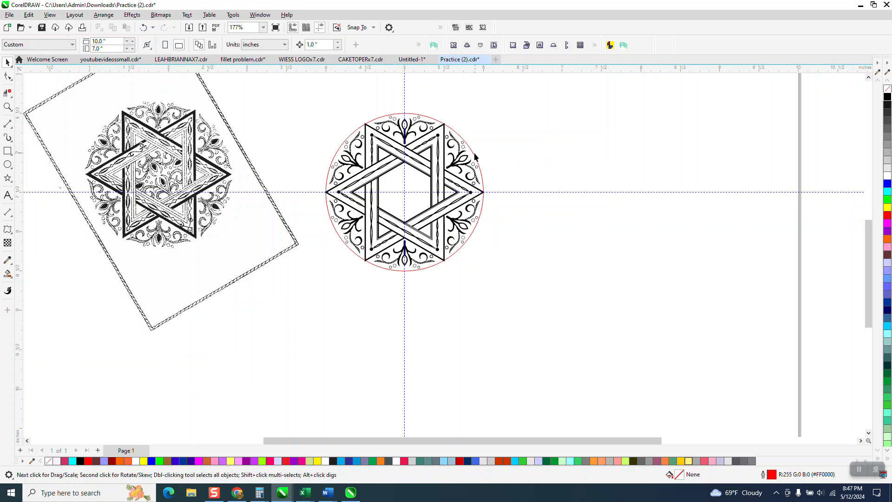
click(473, 157)
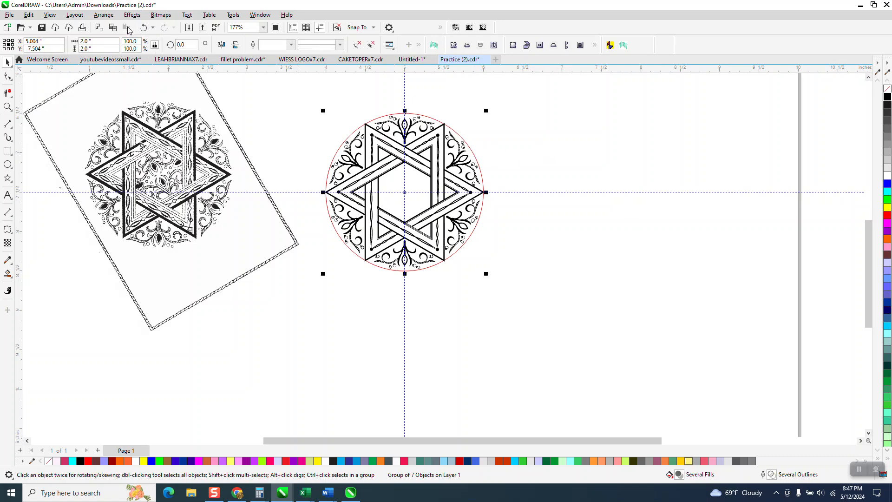
click(103, 15)
mouse_move(117, 173)
click(235, 183)
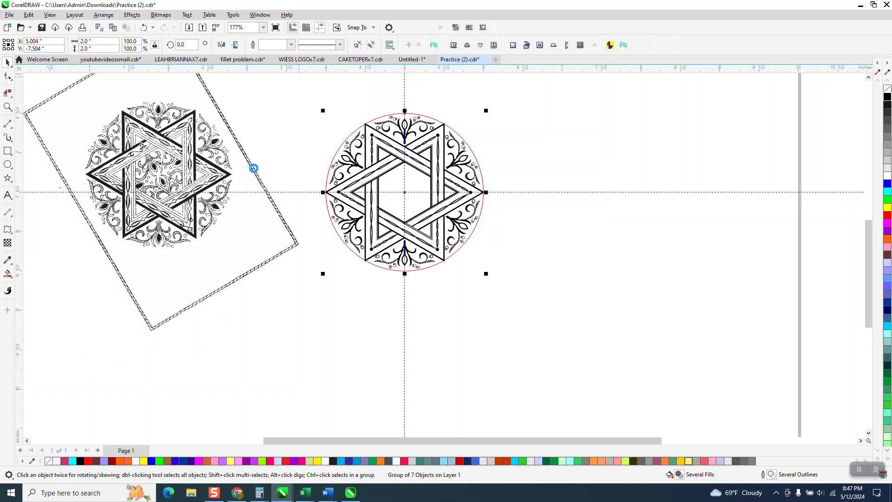
Step: Move the red circle 4 inches to the right, clear of the star
click(450, 131)
key(Right)
key(Right)
key(Right)
key(Right)
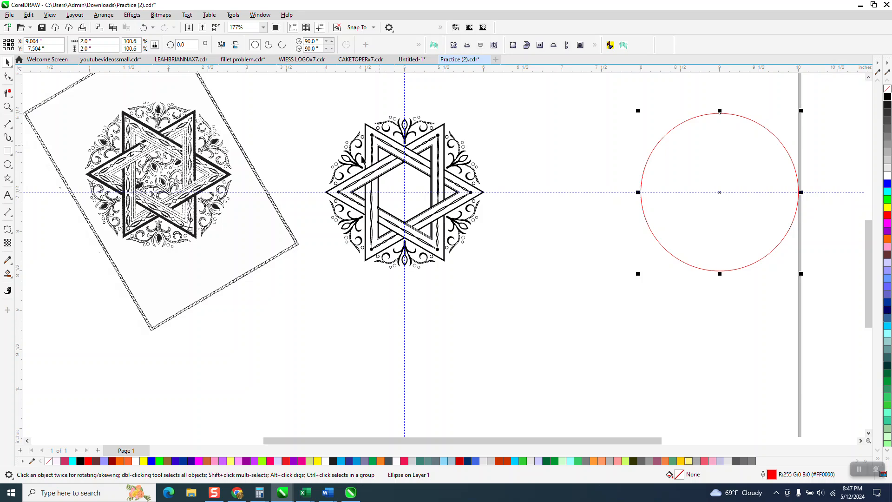
Step: Examine the ornamented star closely and compare it with the reference design beside it
click(8, 107)
drag(320, 120, 510, 285)
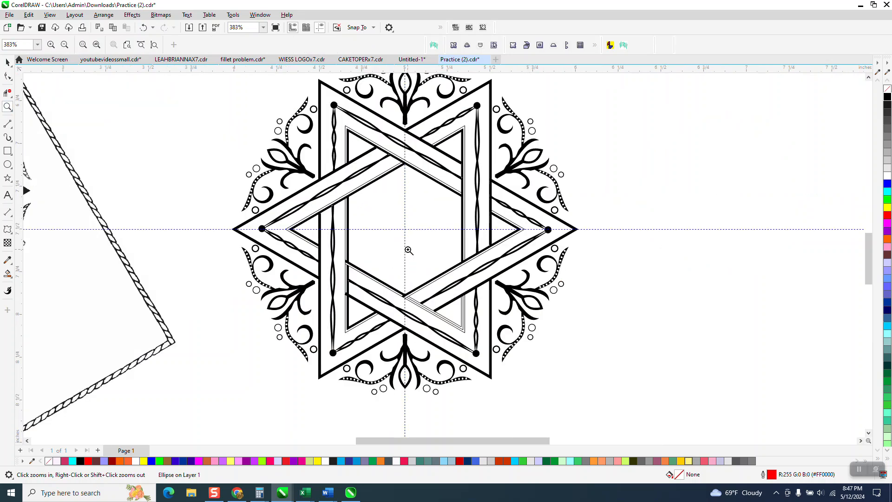
scroll(408, 249, down, 1)
scroll(413, 134, down, 1)
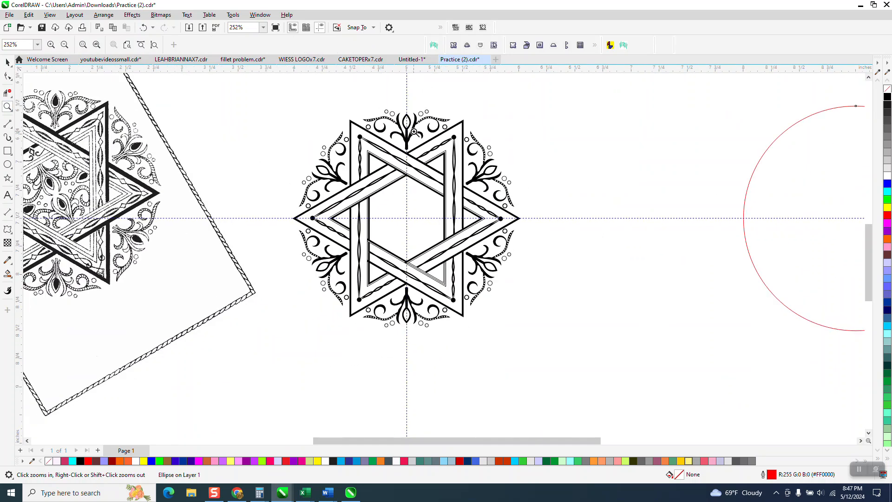
scroll(414, 131, down, 1)
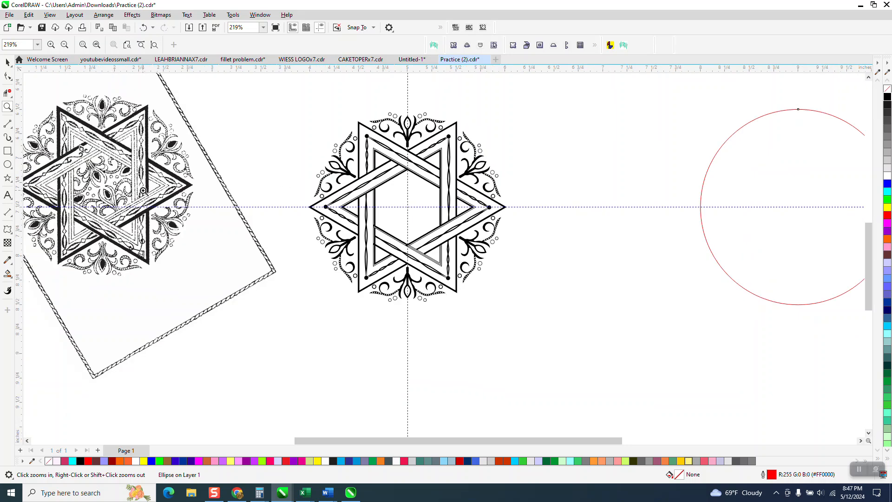
click(8, 62)
click(45, 59)
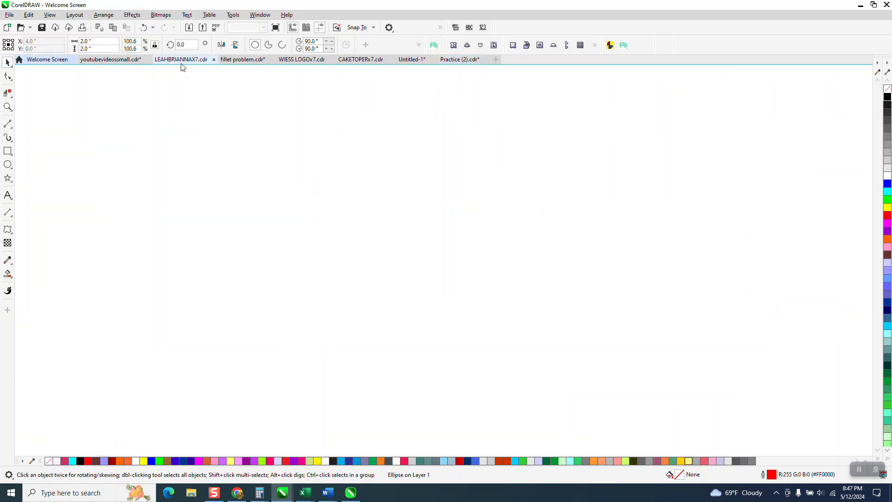
click(467, 61)
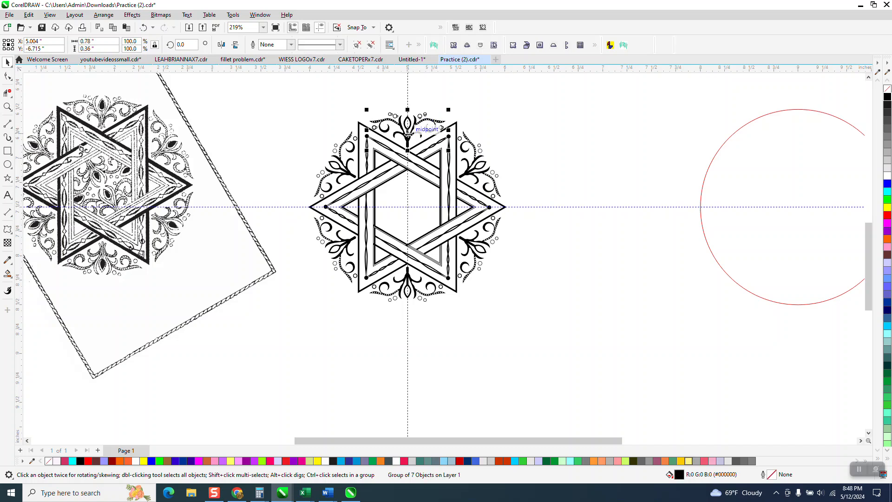
drag(407, 135, 418, 170)
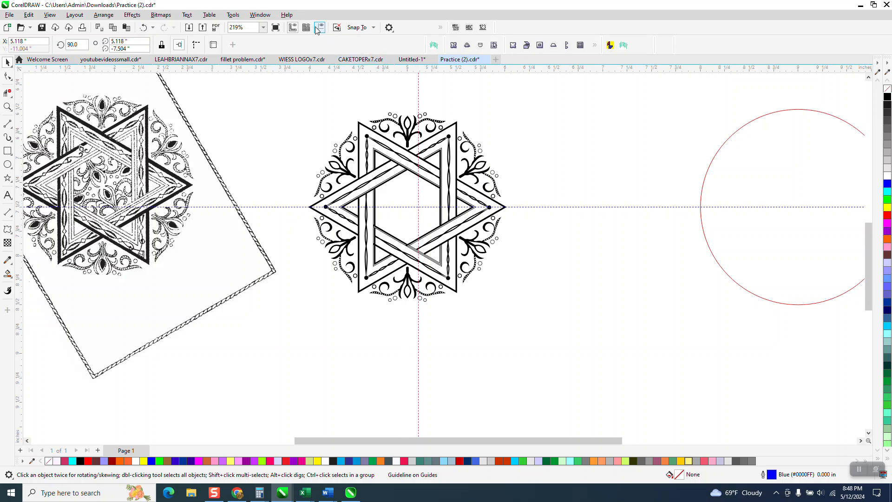
click(144, 27)
click(434, 119)
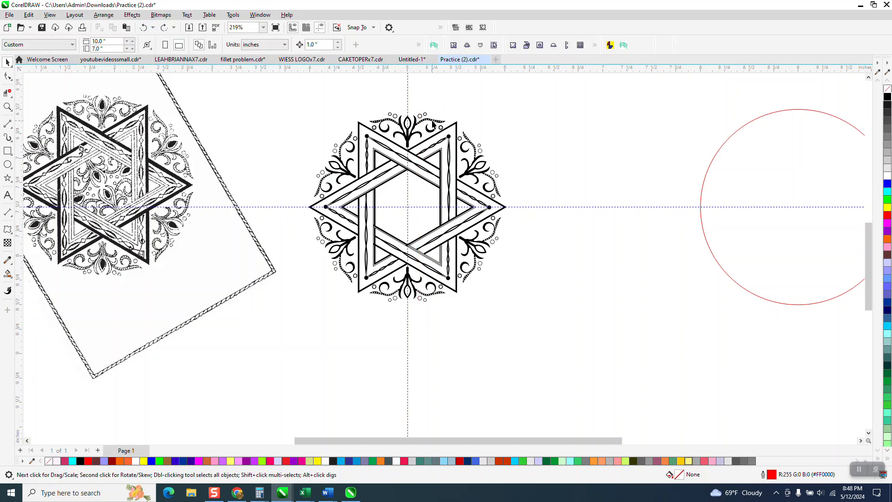
Step: Rotate a copy of the top floral ornament by 30° and place it inside the star's central hexagon
drag(418, 125, 539, 126)
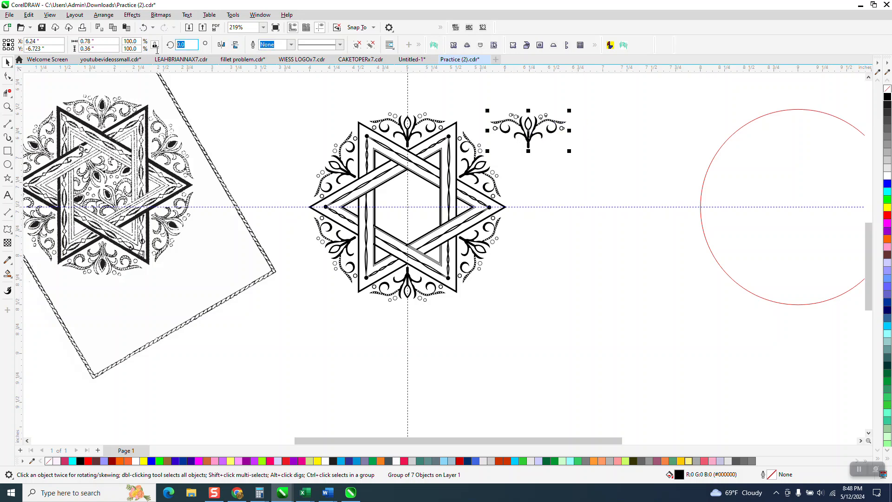
text(30)
key(Return)
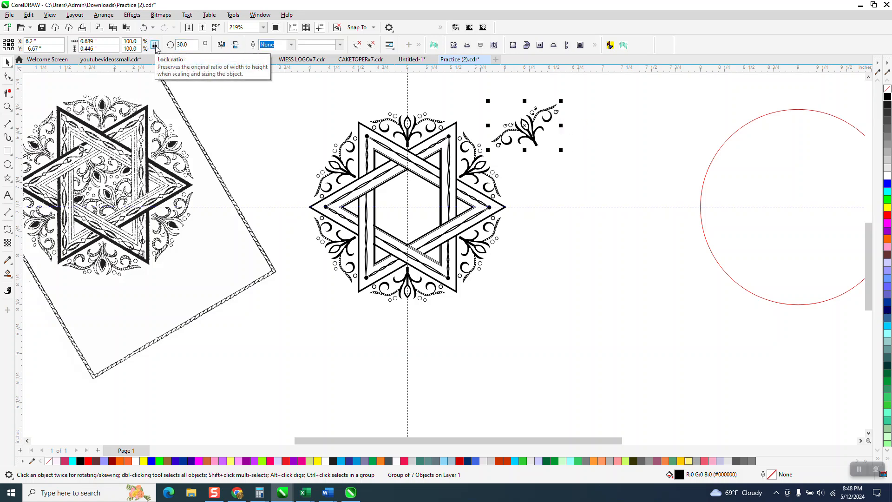
drag(527, 142, 413, 228)
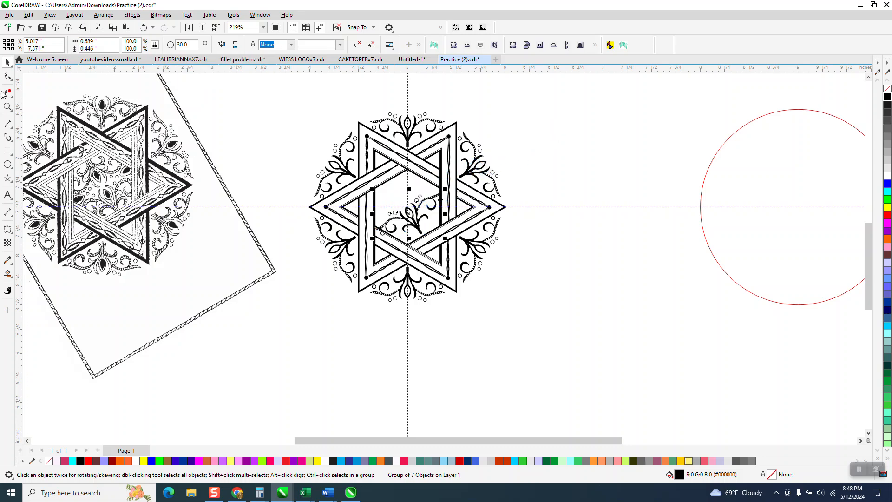
Step: Scale the copied ornament to 87% and seat its stem against the hexagon's lower-right edge
click(7, 107)
click(450, 238)
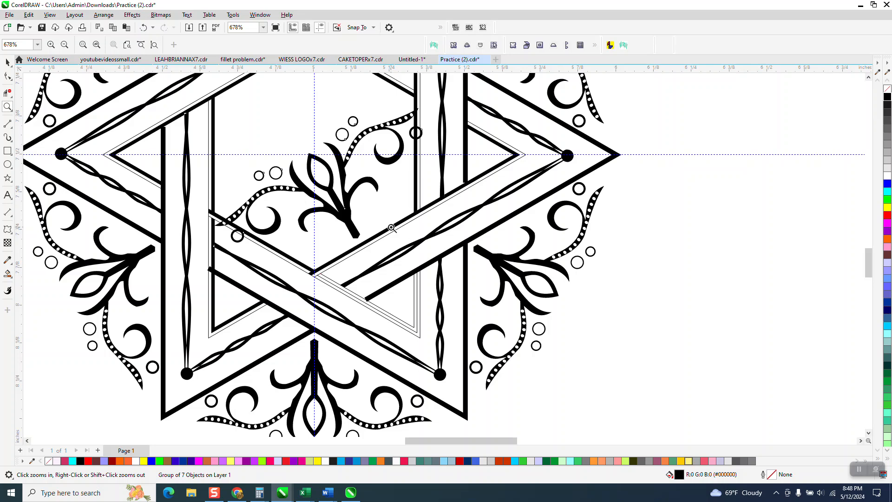
key(space)
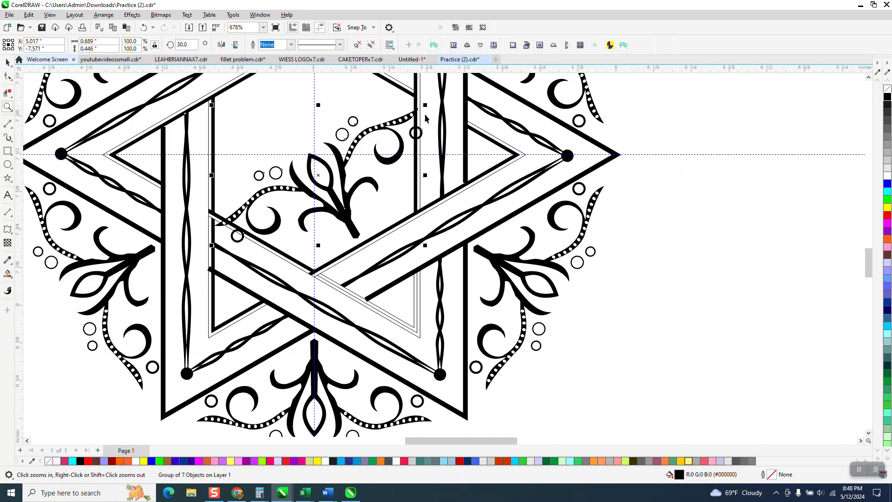
drag(426, 105, 414, 113)
drag(340, 205, 367, 242)
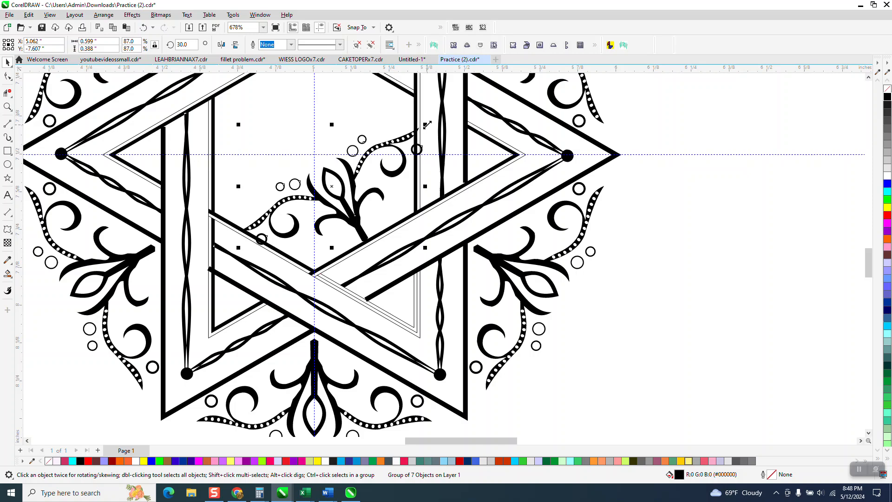
Step: Move the copied ornament out of the hexagon to the right of the star, and group all of the star's objects
scroll(424, 123, down, 3)
drag(395, 155, 555, 166)
scroll(534, 191, down, 1)
drag(418, 180, 523, 243)
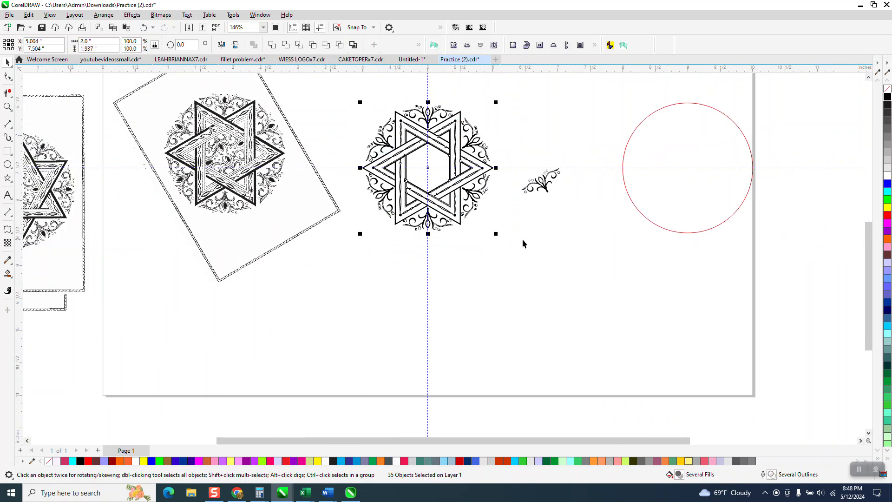
key(ctrl+g)
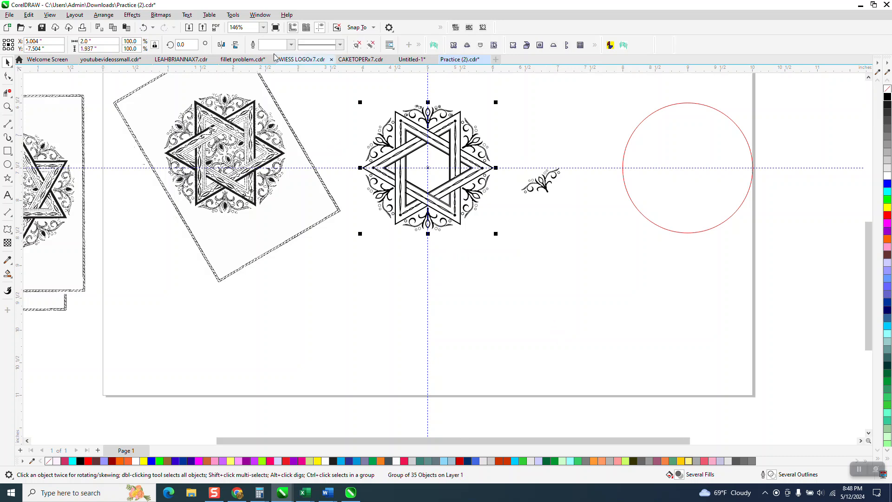
Step: Rotate the grouped star to an angle of 30°
click(359, 126)
click(381, 137)
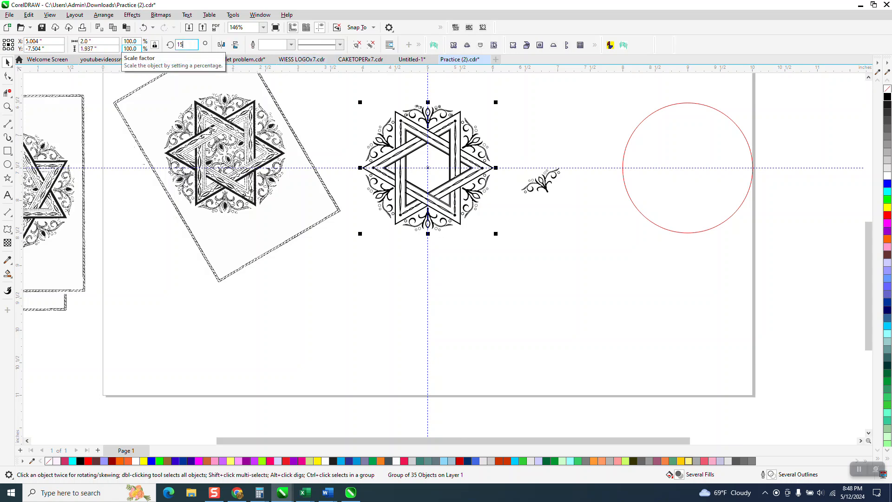
text(15)
key(Return)
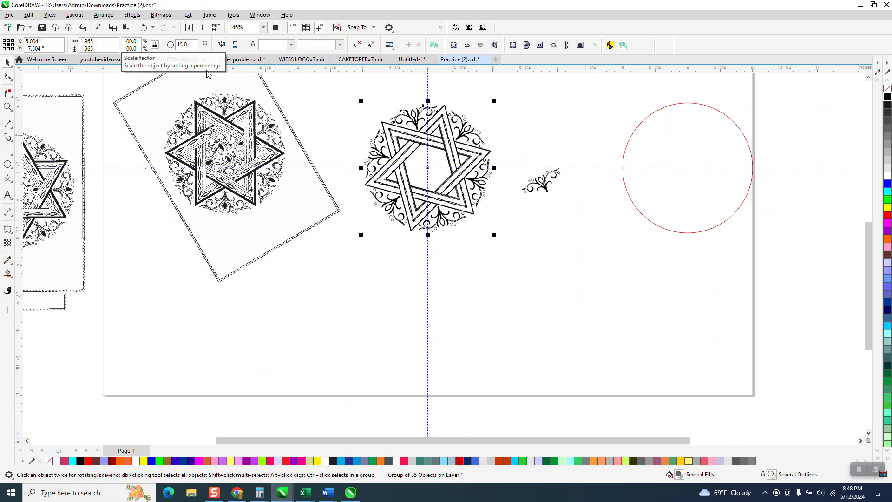
text(30)
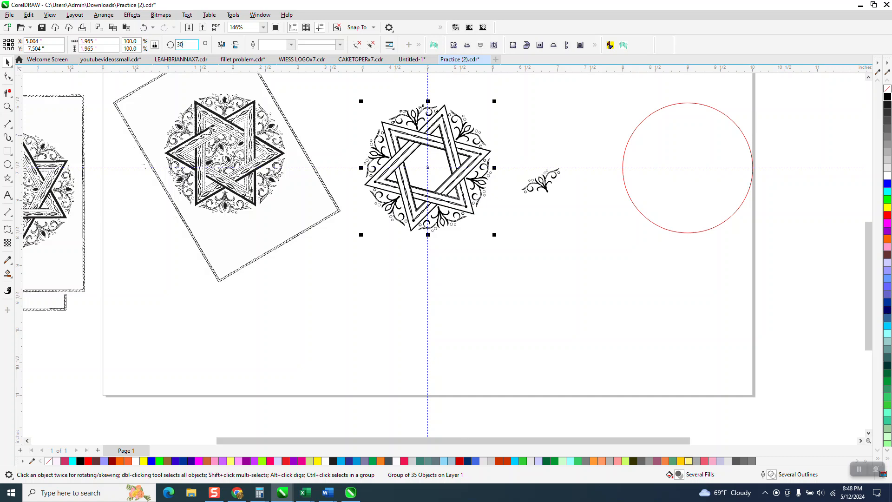
key(Return)
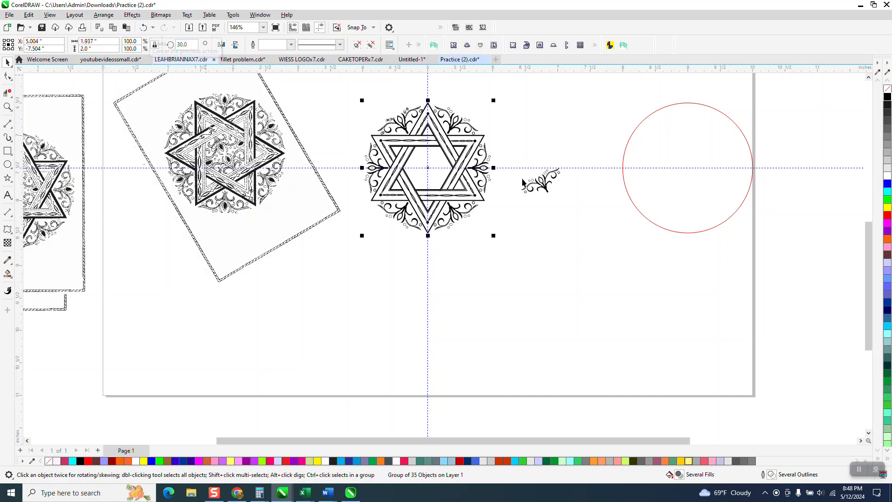
Step: Reset the loose floral ornament's rotation angle to 0° so it stands upright
click(546, 194)
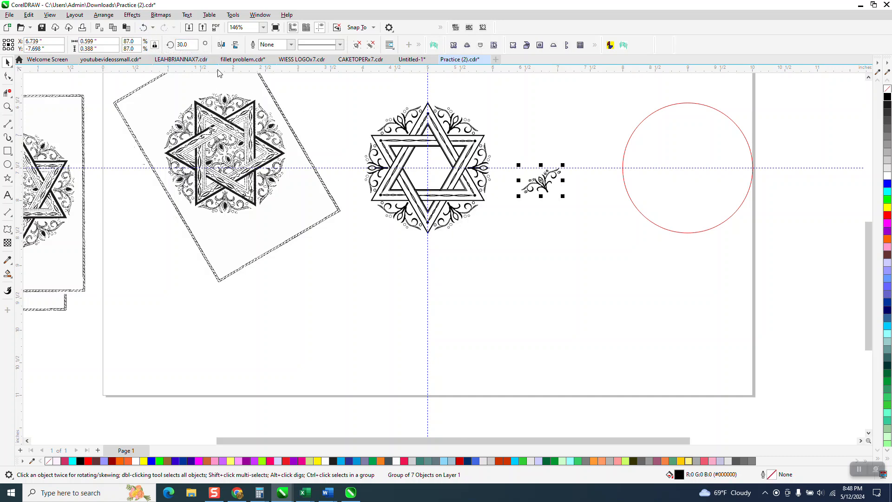
click(186, 45)
text(0)
key(Return)
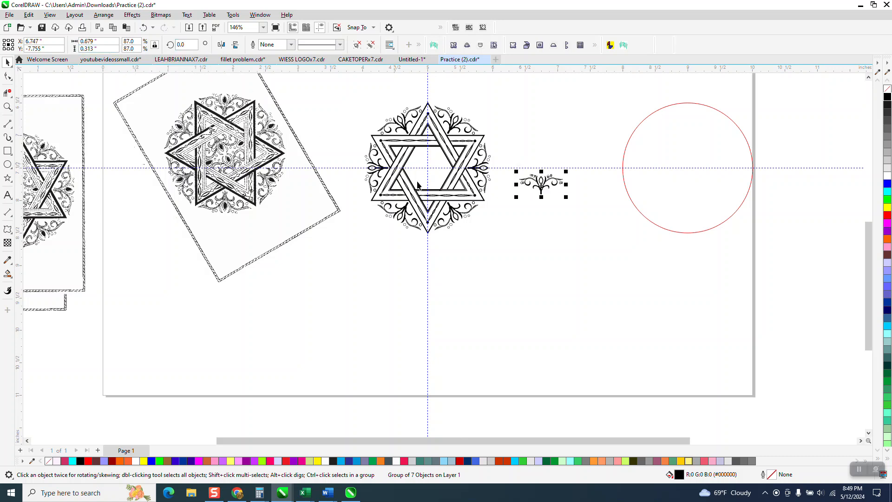
Step: Centre the upright ornament inside the star's hexagon and shift it straight down so its stem meets the lower edge
drag(518, 188, 406, 180)
click(7, 107)
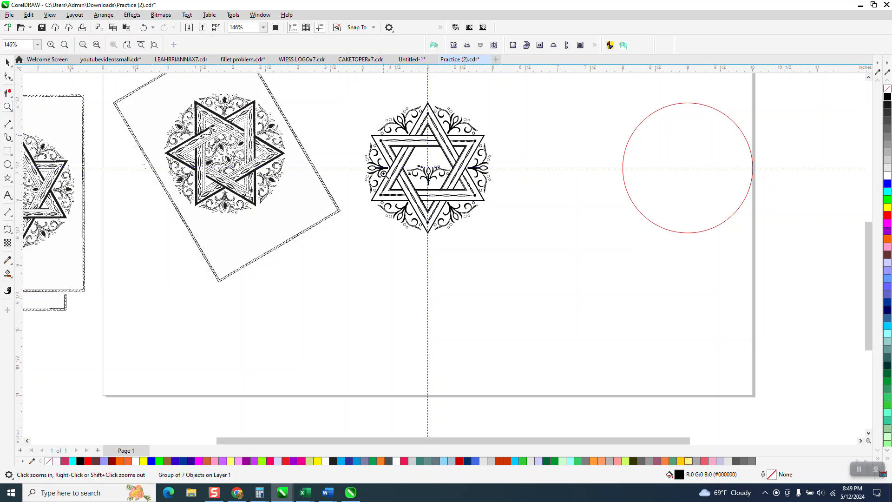
drag(387, 150, 559, 257)
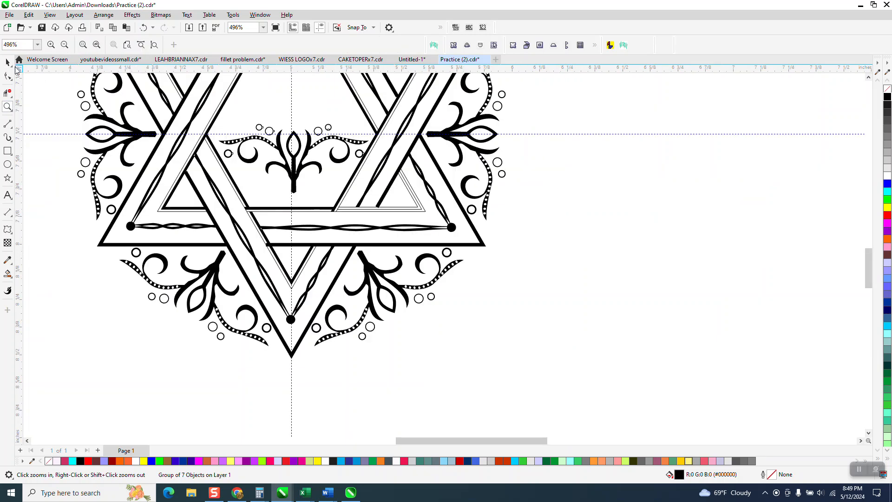
click(7, 63)
key(p)
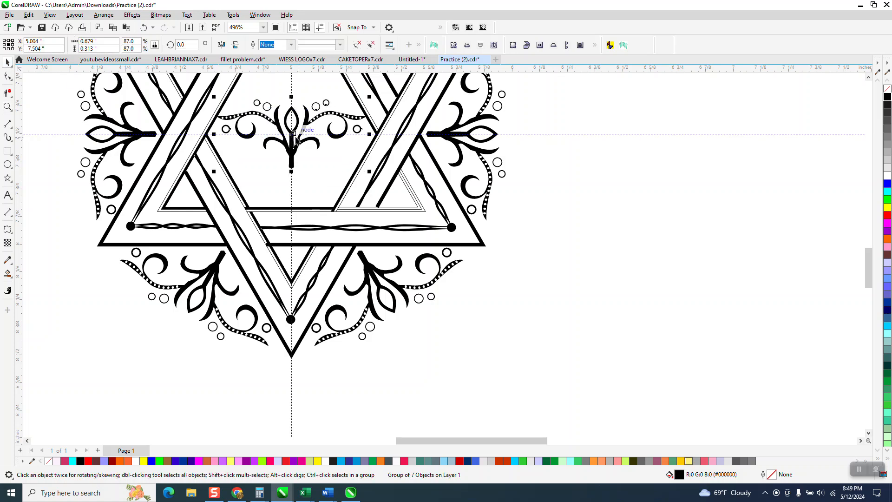
drag(292, 135, 291, 174)
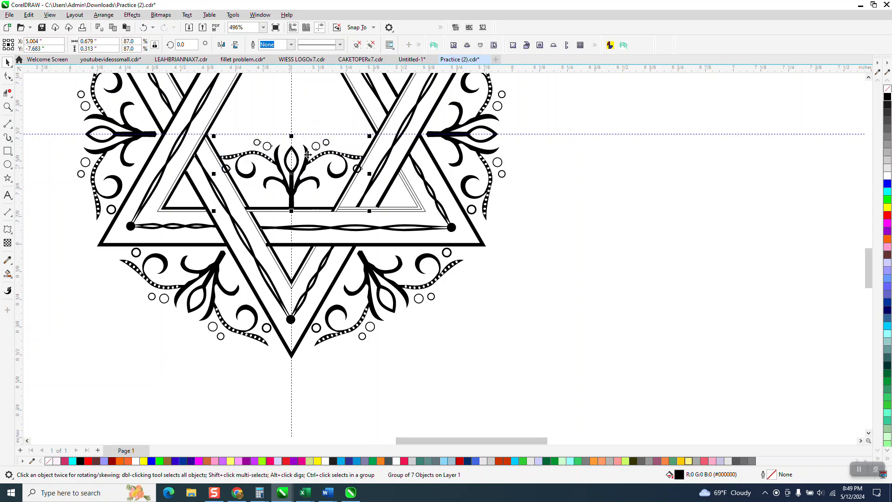
Step: Scale the inner ornament down proportionally to 67.3%, and stretch its height upward to 90.6%
drag(372, 135, 363, 145)
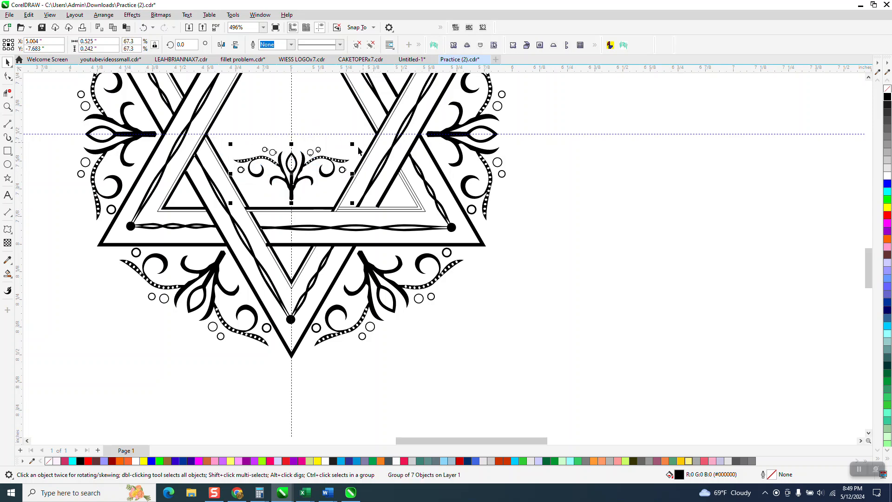
drag(292, 174, 294, 180)
drag(293, 149, 292, 132)
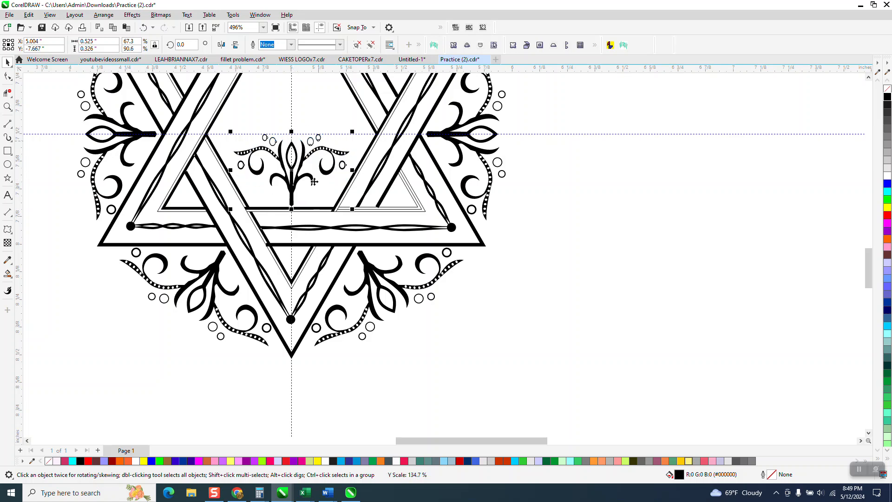
Step: Reposition the inner ornament so the tip of its stem sits on the hexagon's lower edge
drag(291, 194, 294, 190)
click(8, 106)
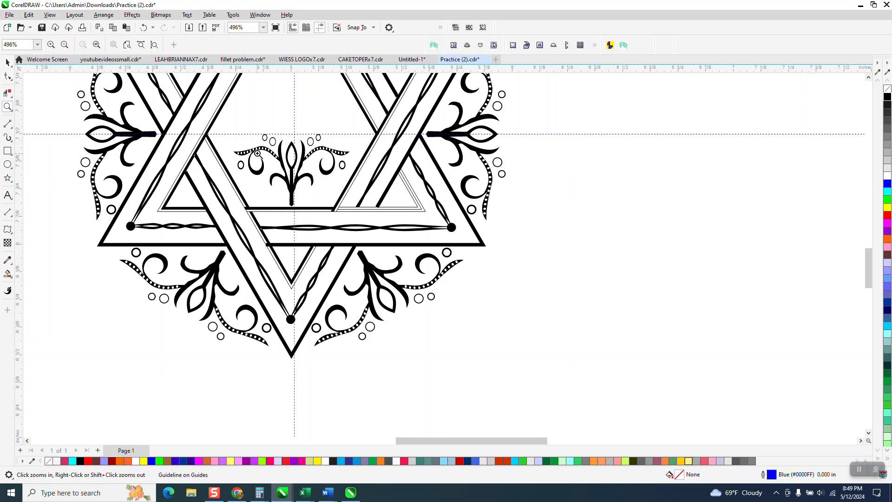
click(311, 193)
click(8, 61)
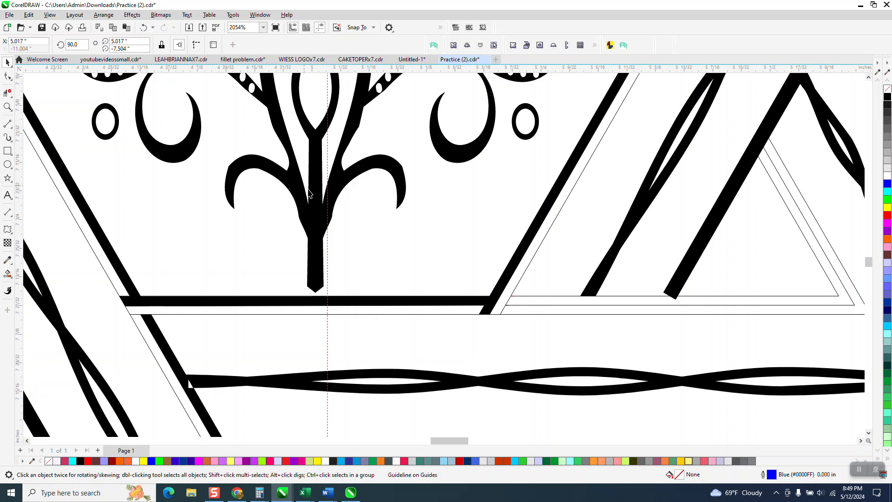
drag(318, 209, 328, 218)
scroll(329, 217, down, 2)
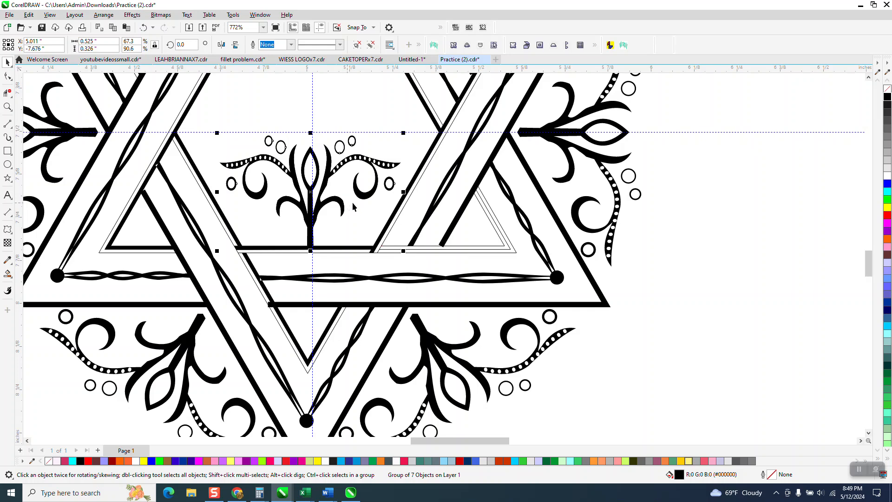
Step: Flip a copy of the inner ornament vertically and move it up against the hexagon's upper edge
click(235, 45)
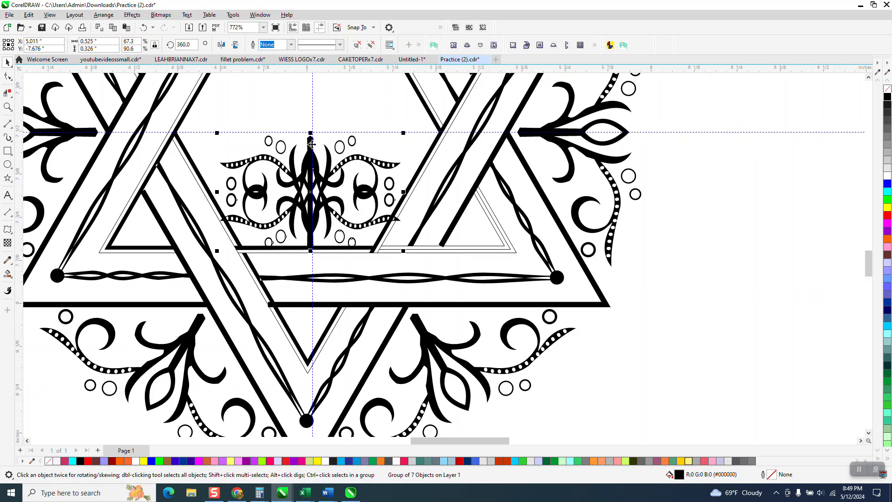
scroll(334, 256, down, 1)
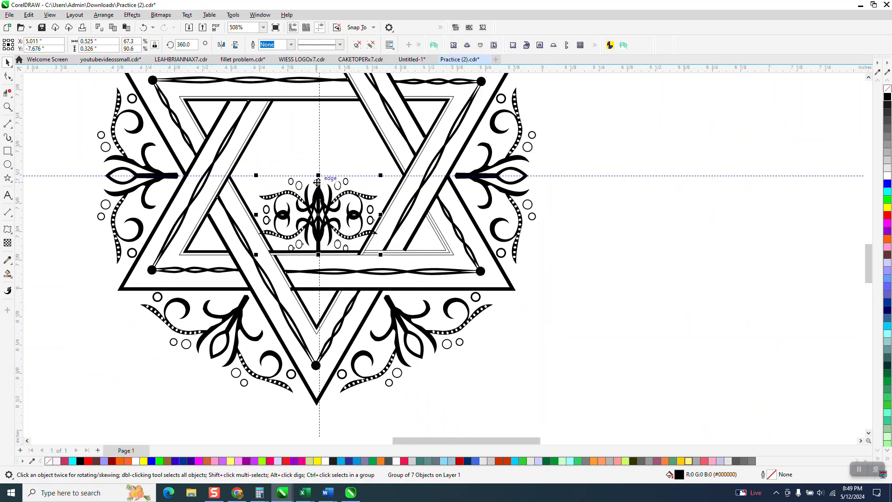
drag(317, 182, 317, 103)
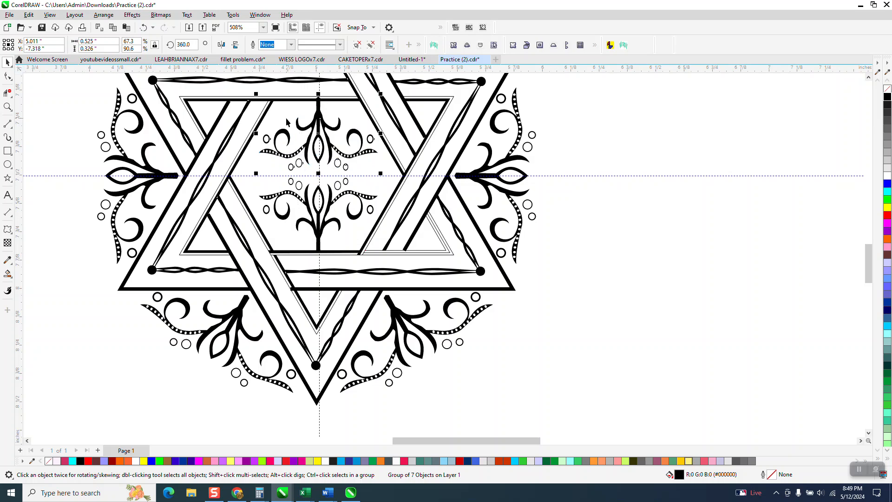
Step: Set the document's nudge distance to .01 inches with nothing selected
click(7, 106)
click(7, 62)
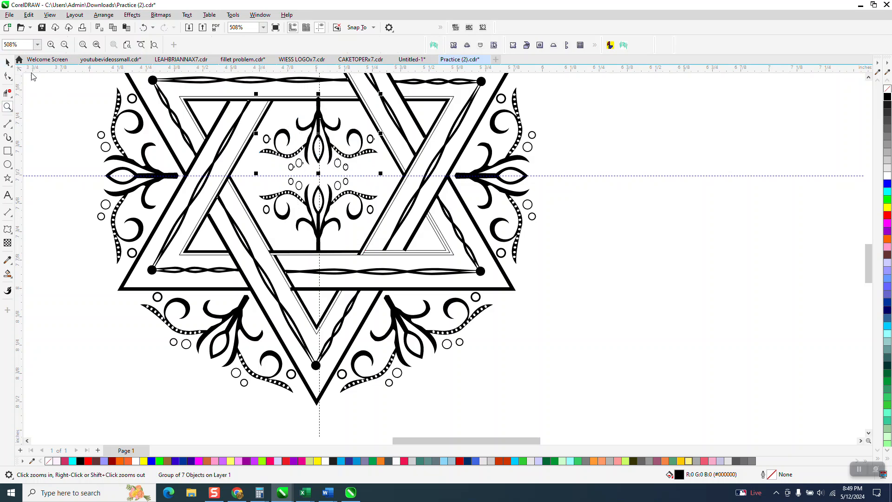
key(Escape)
click(315, 44)
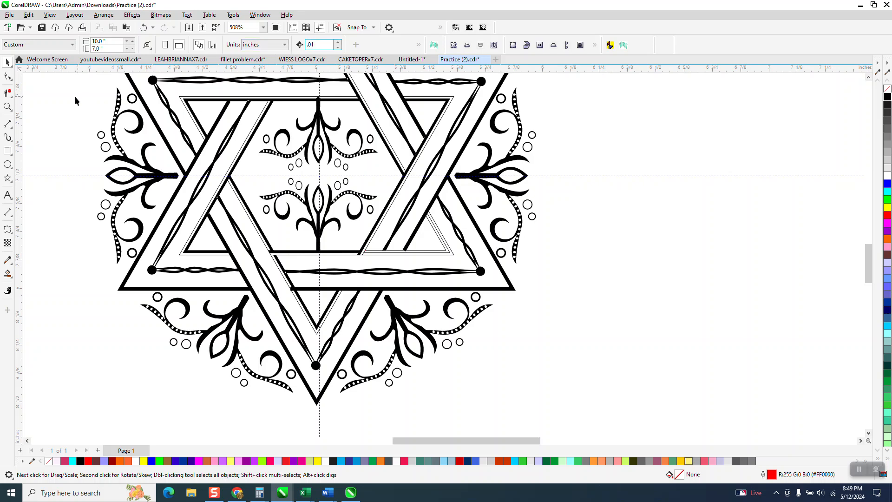
click(7, 106)
drag(238, 92, 436, 223)
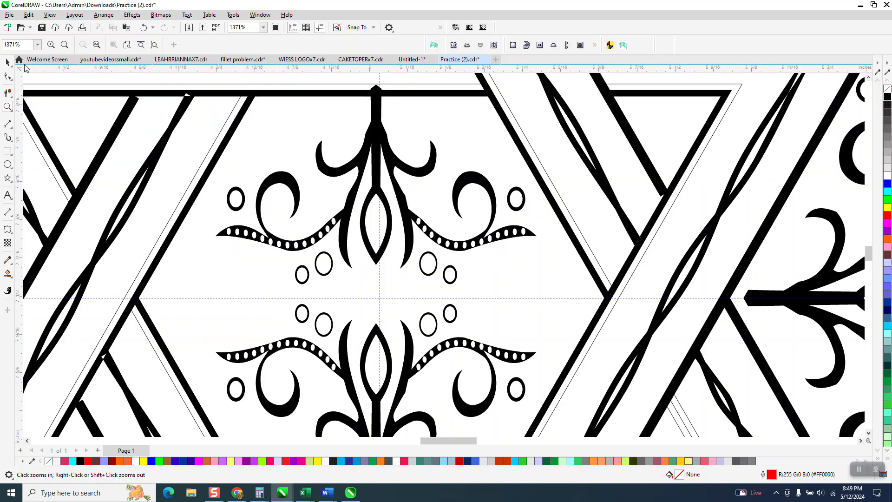
click(386, 152)
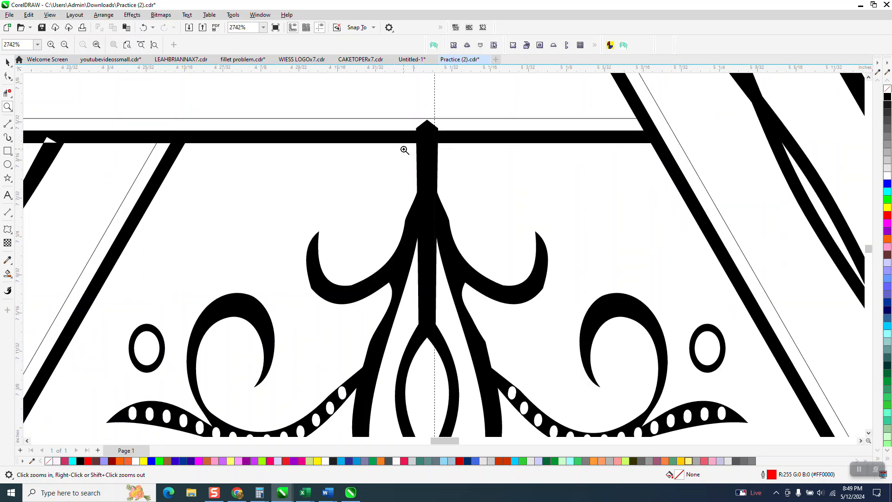
click(429, 153)
click(8, 62)
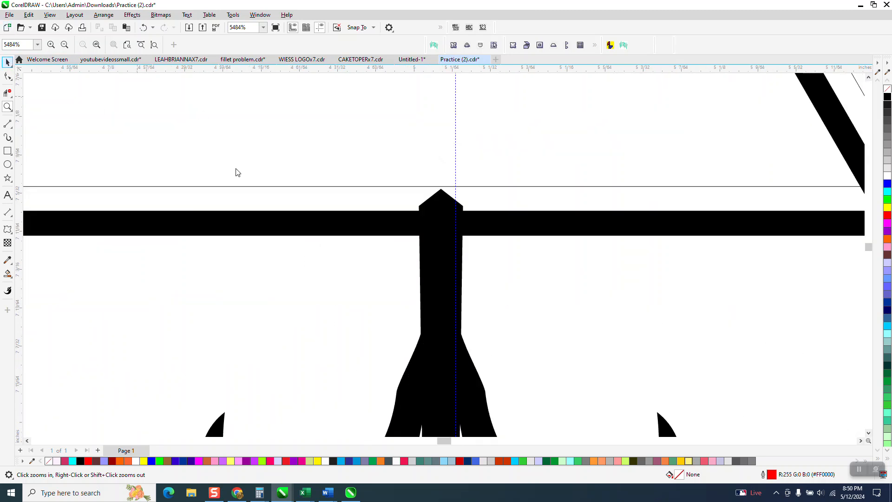
click(446, 276)
key(Down)
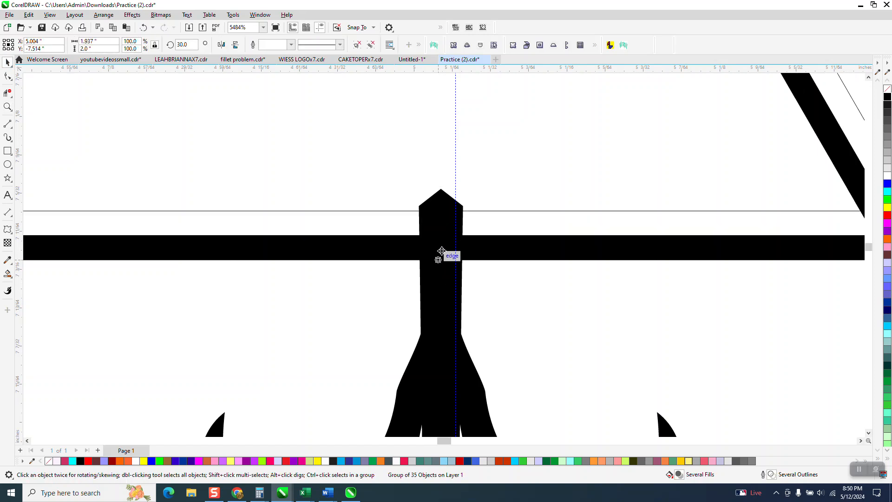
key(Up)
Step: Nudge the flipped ornament down by .01 inches so its stem tip fits the hexagon's upper edge
scroll(516, 202, down, 4)
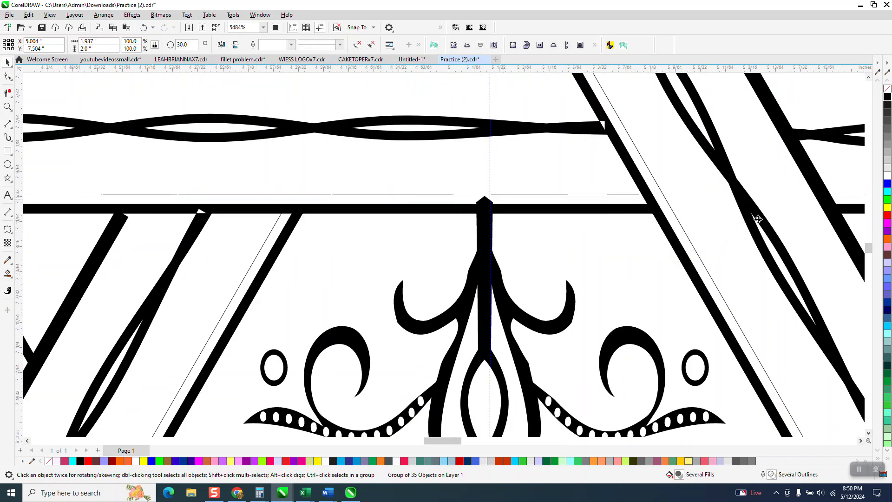
scroll(690, 176, down, 3)
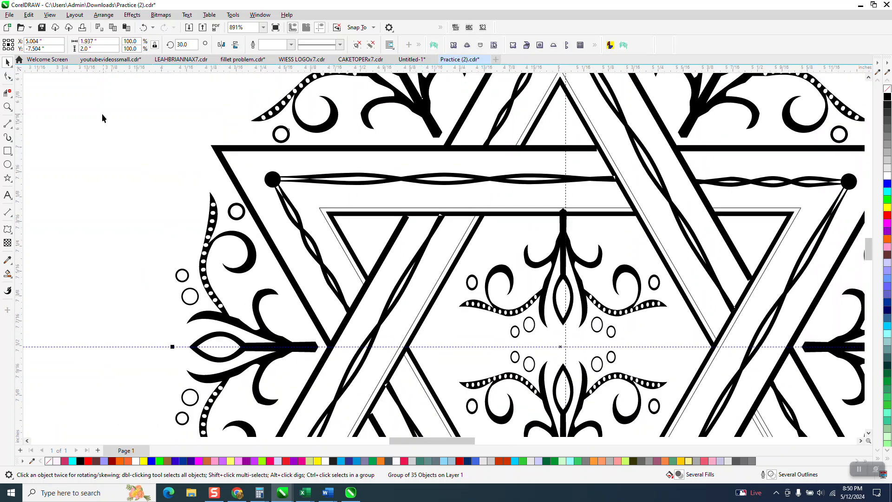
key(Escape)
click(572, 261)
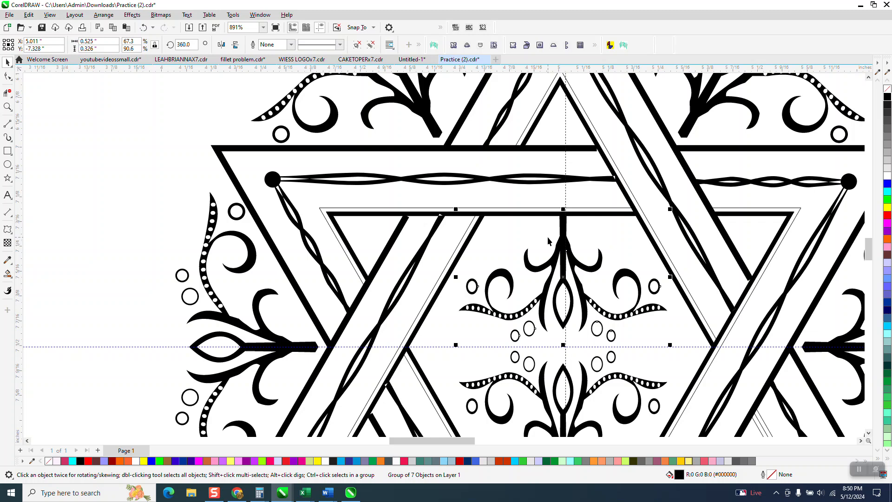
Step: Smart-fill in black the small white notch where the twisted strand meets the upper horizontal bar, without an outline
click(7, 106)
drag(379, 198, 486, 246)
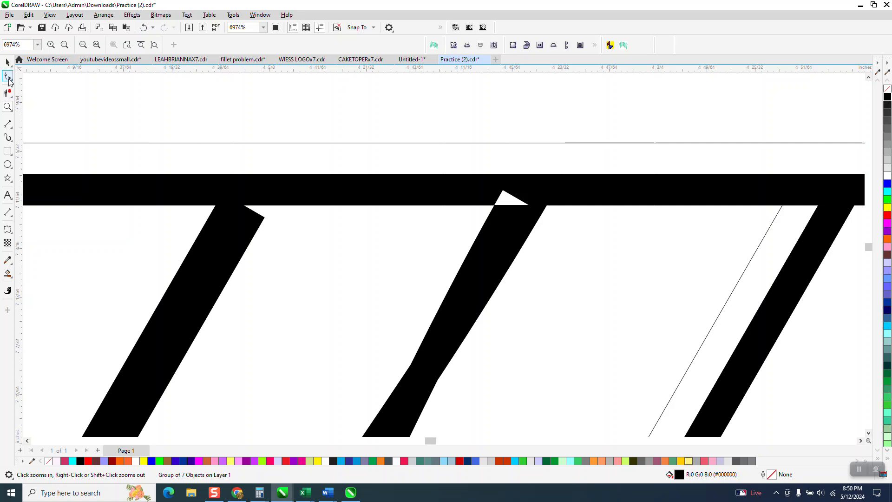
click(8, 76)
click(8, 274)
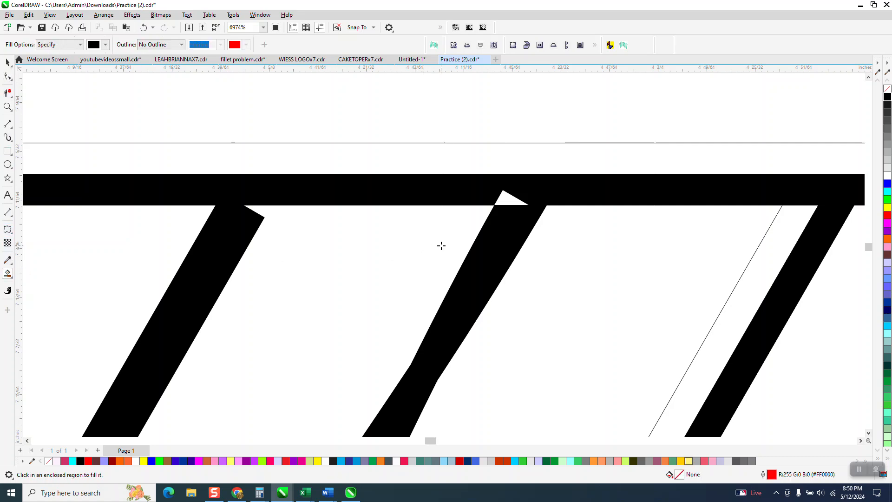
click(507, 205)
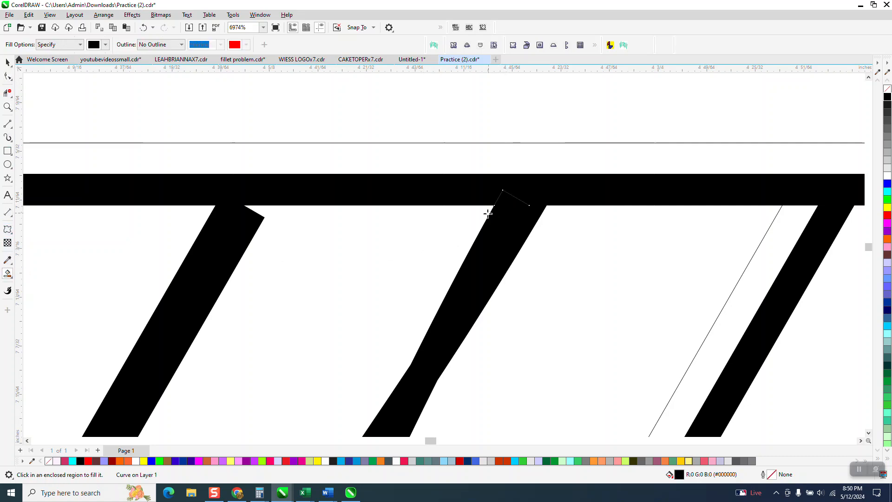
Step: Select the entire artwork and ungroup it into separate objects
scroll(422, 221, down, 2)
scroll(274, 213, down, 6)
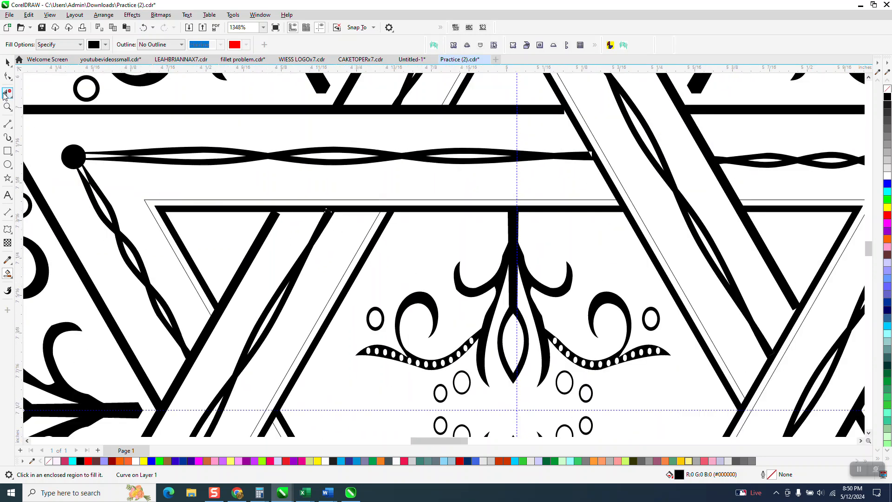
click(7, 107)
drag(259, 189, 314, 251)
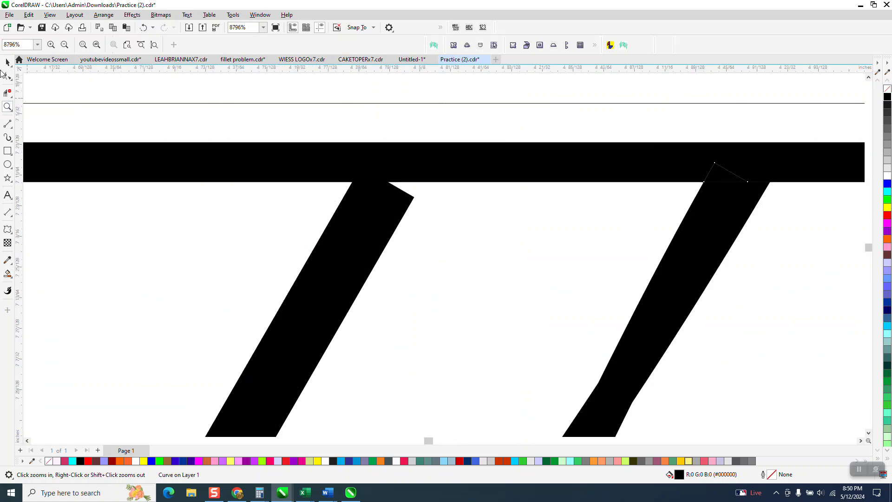
click(8, 76)
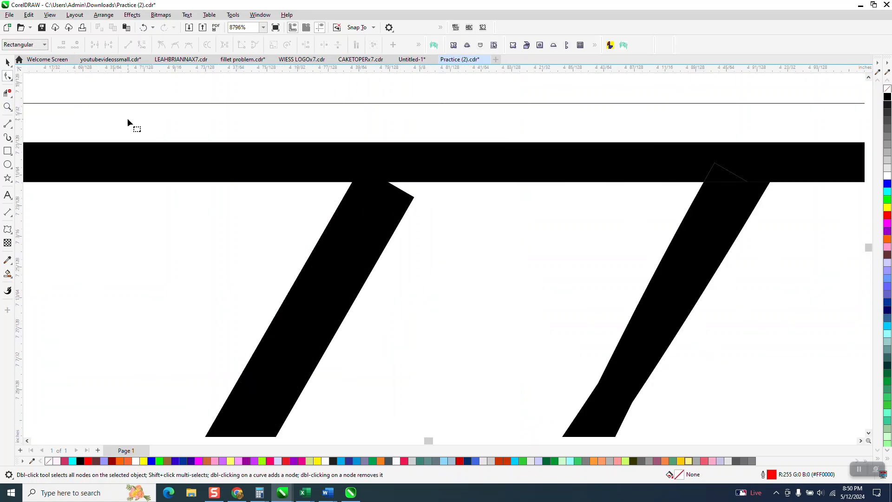
click(7, 62)
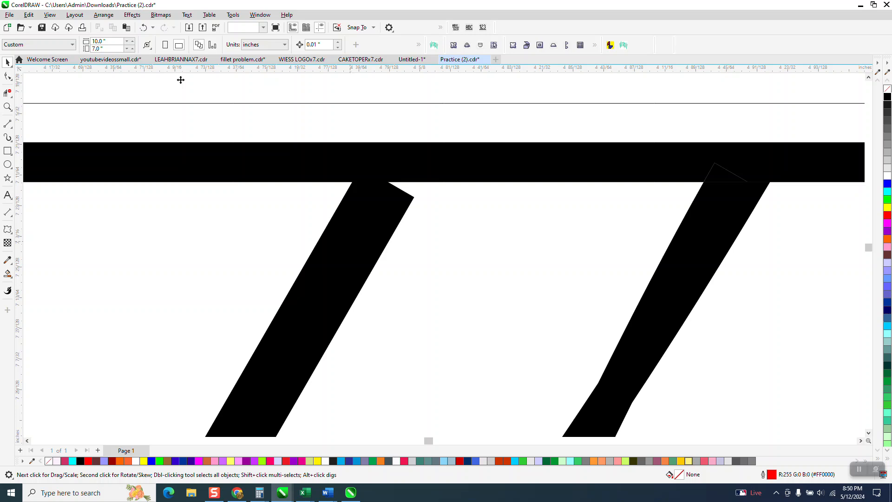
key(ctrl+a)
click(108, 15)
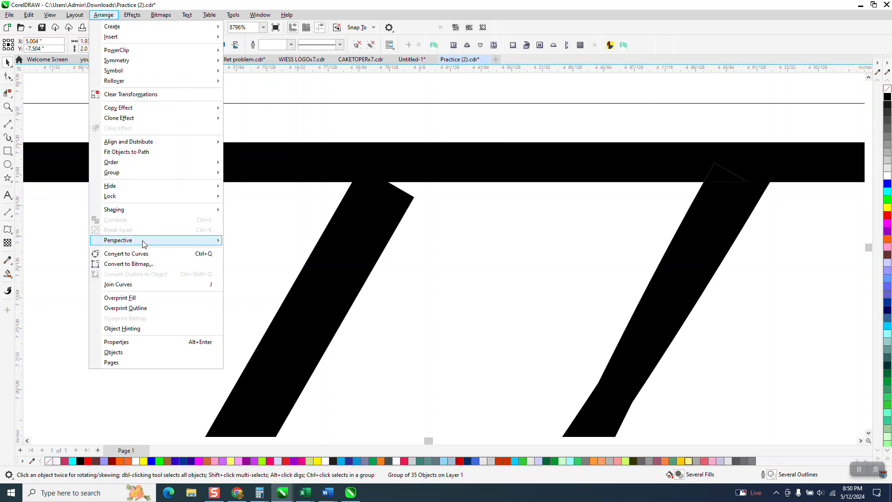
mouse_move(123, 177)
click(244, 182)
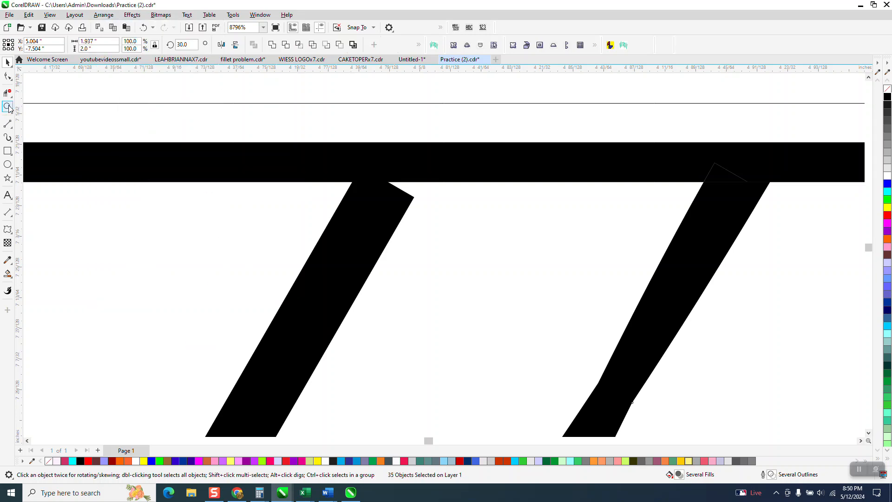
Step: Extend the open end of the outer thick slanted band up into the hexagon's upper horizontal bar by moving its end node
click(9, 77)
click(375, 223)
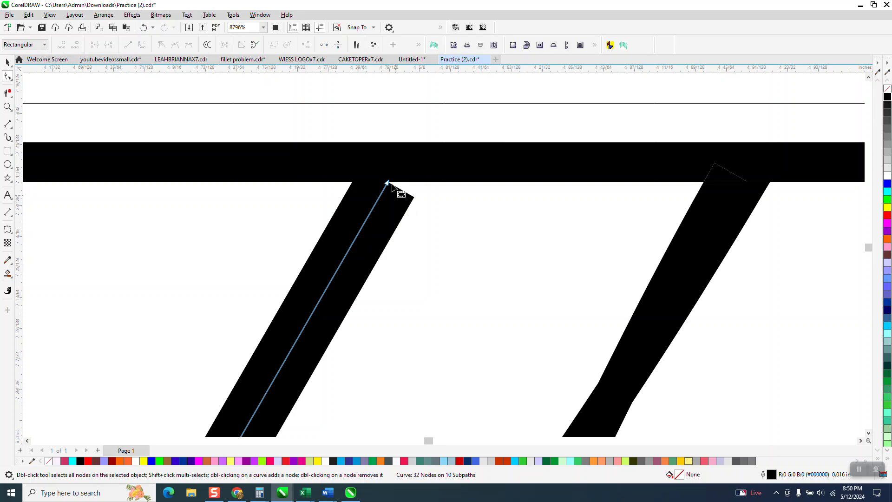
drag(388, 183, 403, 158)
scroll(321, 176, down, 8)
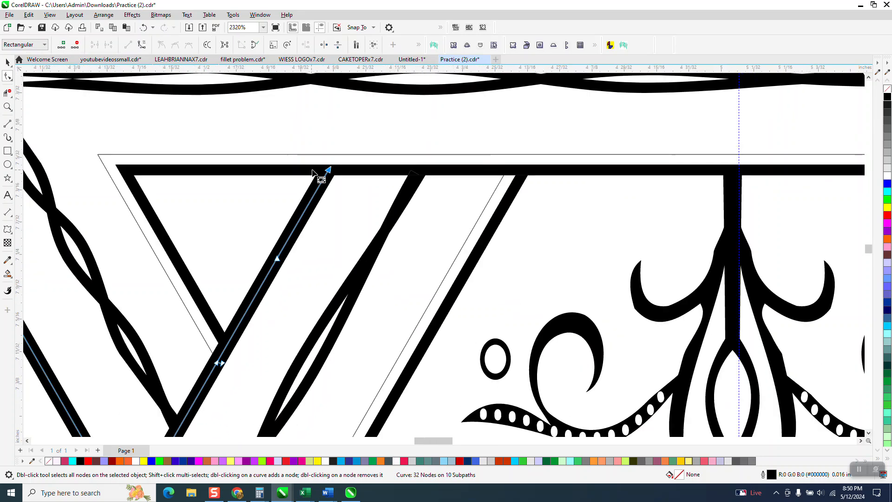
Step: Smart-fill in black the white notch where the lower horizontal twisted strand meets the slanted band, without an outline
scroll(349, 173, down, 2)
scroll(386, 218, down, 2)
click(8, 106)
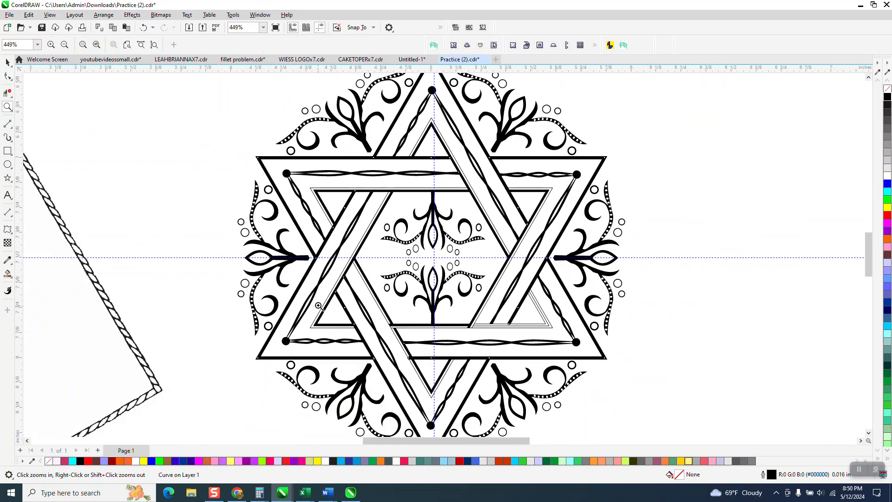
drag(320, 307, 414, 360)
scroll(415, 357, down, 1)
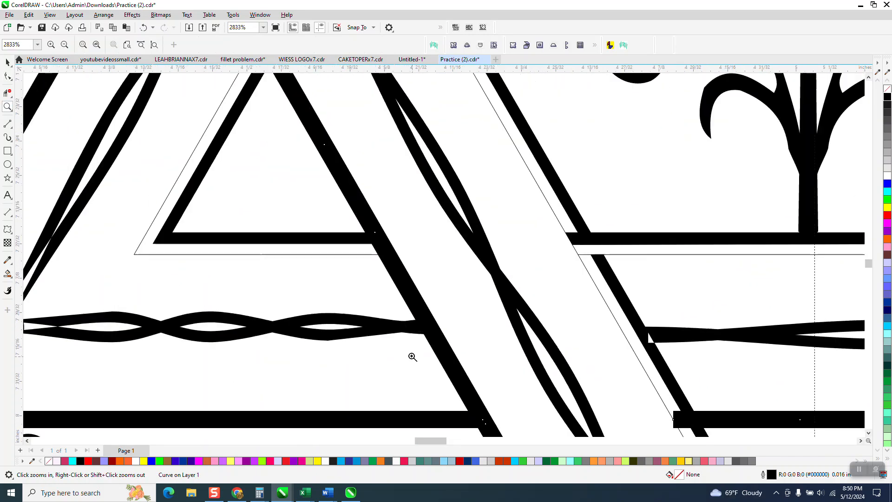
scroll(411, 355, down, 4)
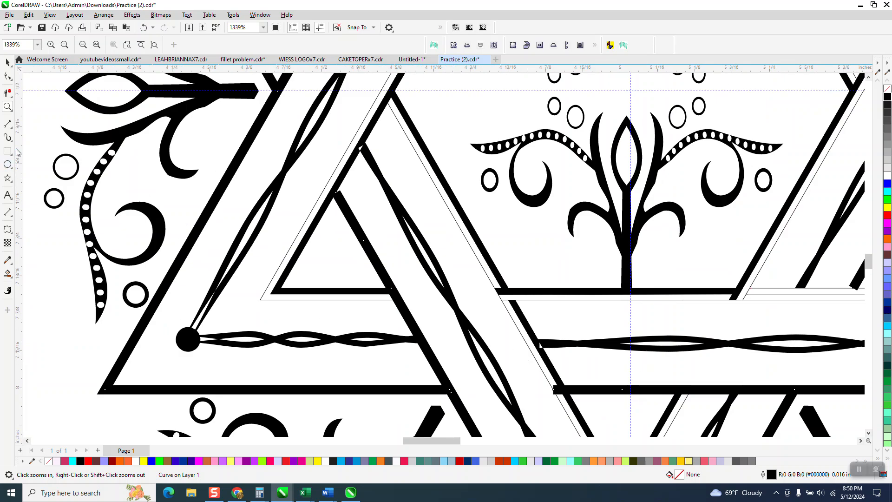
drag(497, 326, 646, 413)
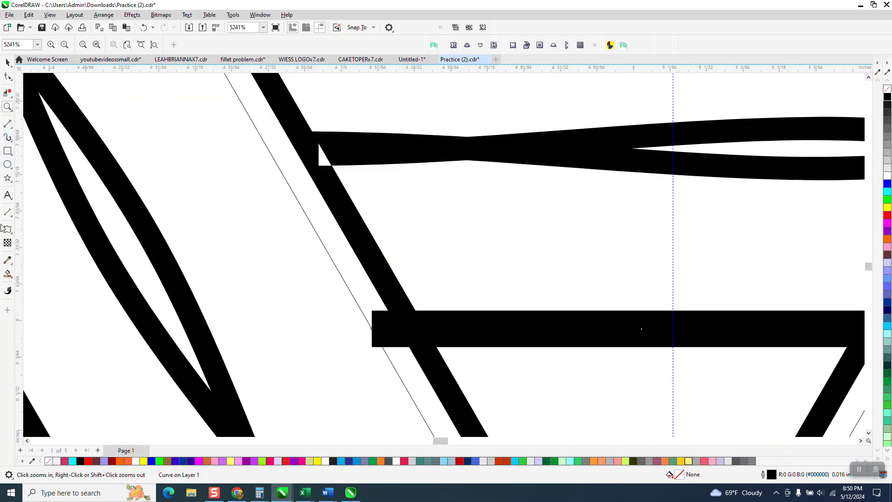
click(7, 274)
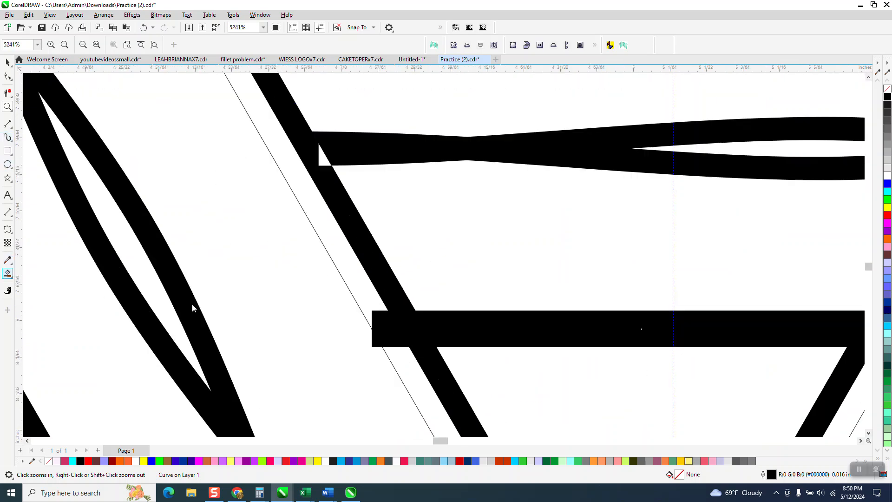
click(326, 163)
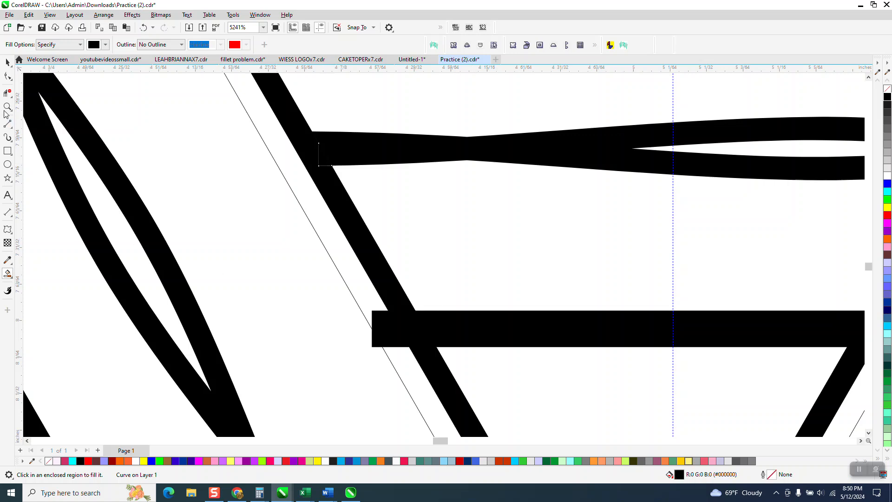
Step: Shorten the star's lower outer bar by moving its protruding end node back inside the slanted band, and deselect the curve
click(8, 77)
click(398, 333)
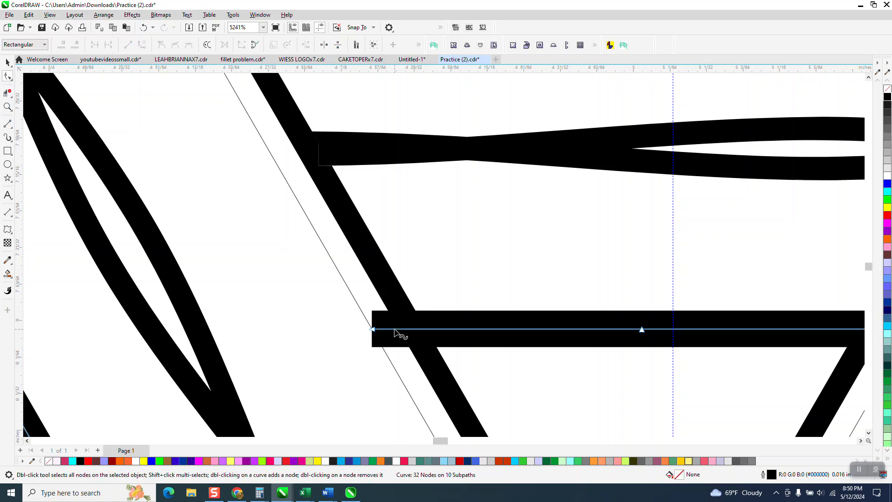
click(373, 330)
drag(374, 331, 412, 332)
scroll(248, 294, down, 4)
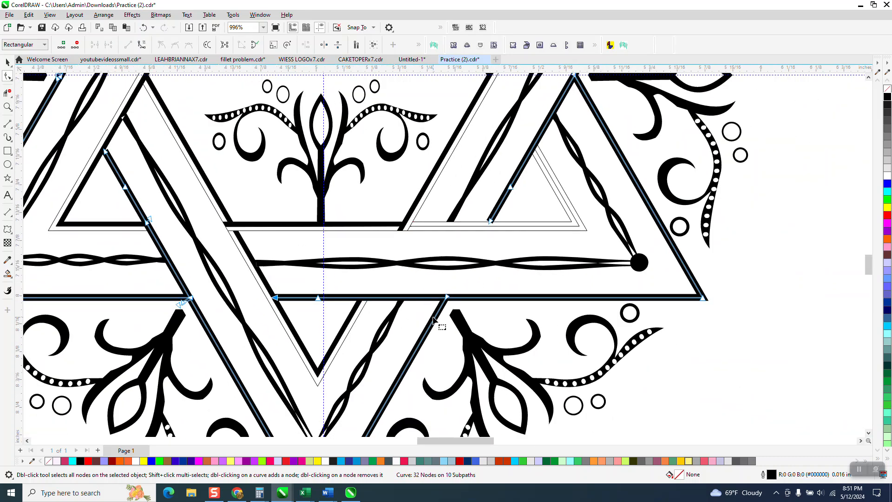
scroll(432, 320, down, 1)
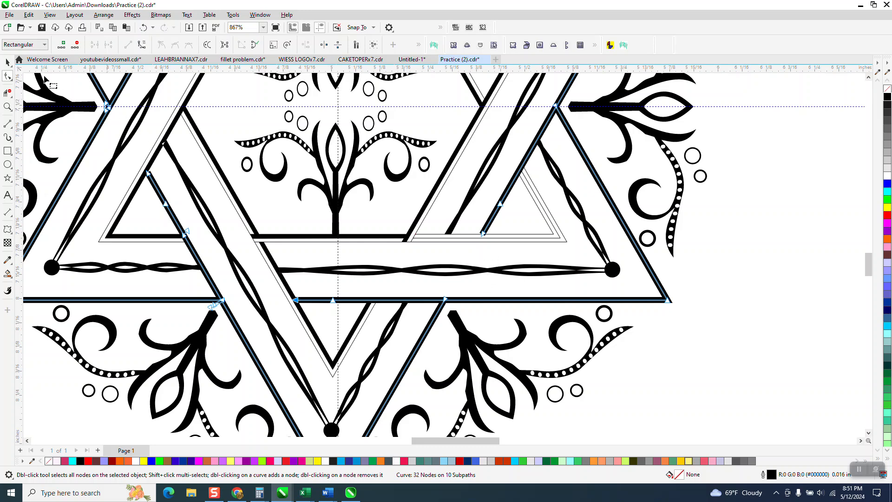
click(10, 63)
click(750, 238)
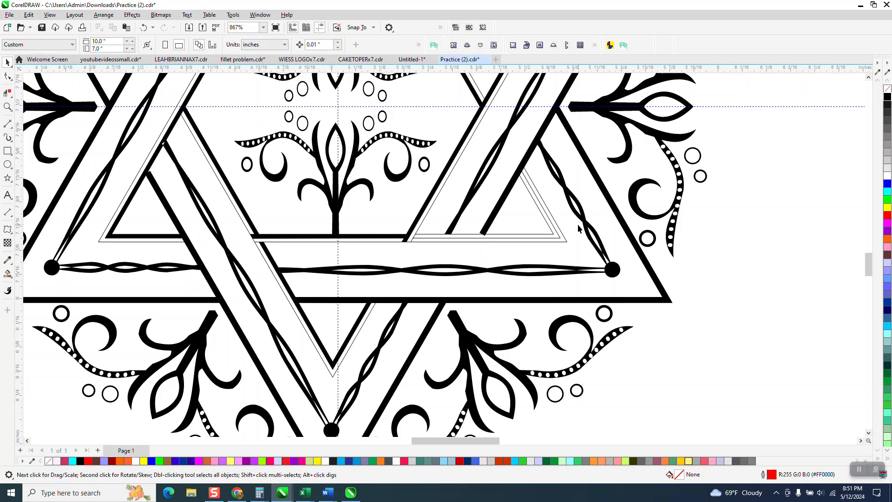
Step: Set the outline width of the inner upright triangle's hairline curve to 0.01 in
click(550, 234)
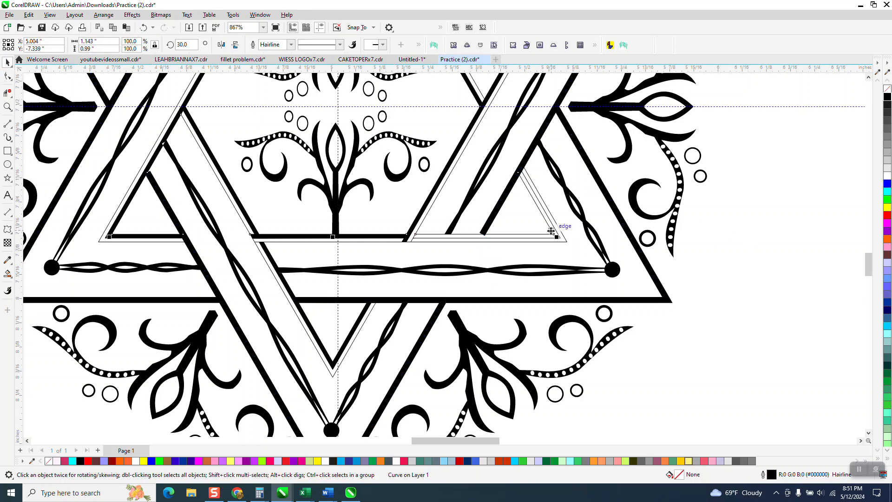
click(291, 46)
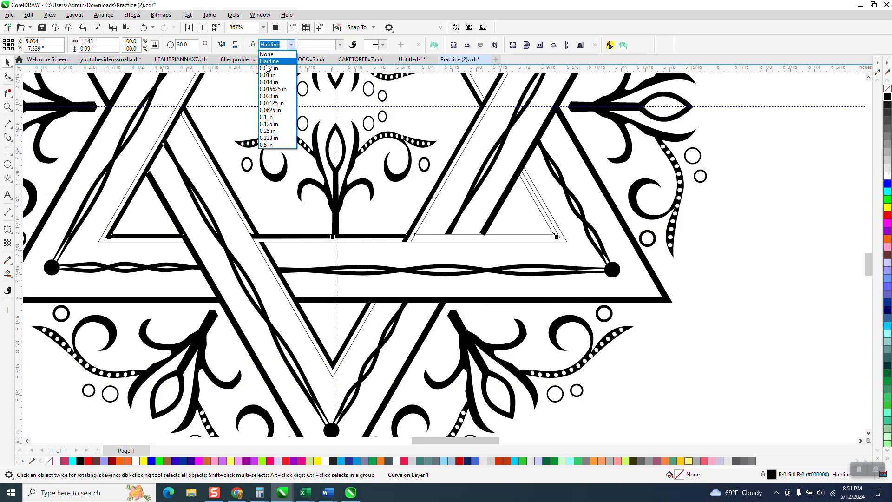
click(268, 82)
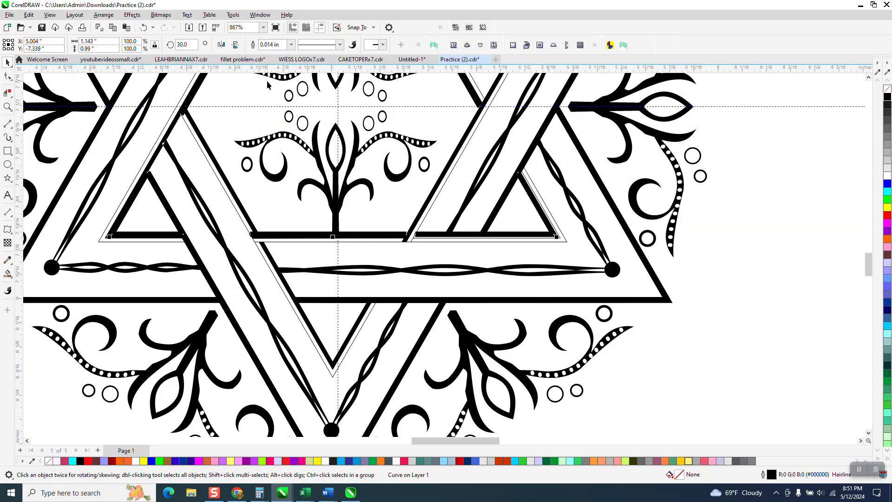
click(291, 44)
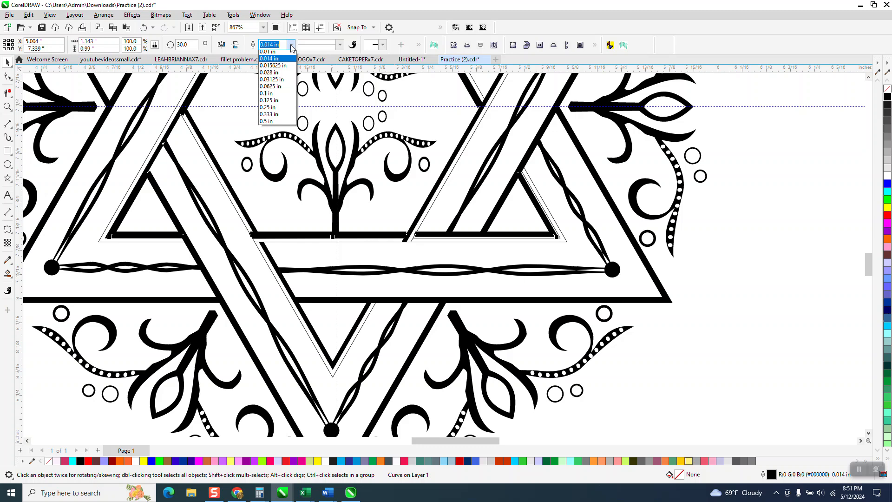
click(273, 75)
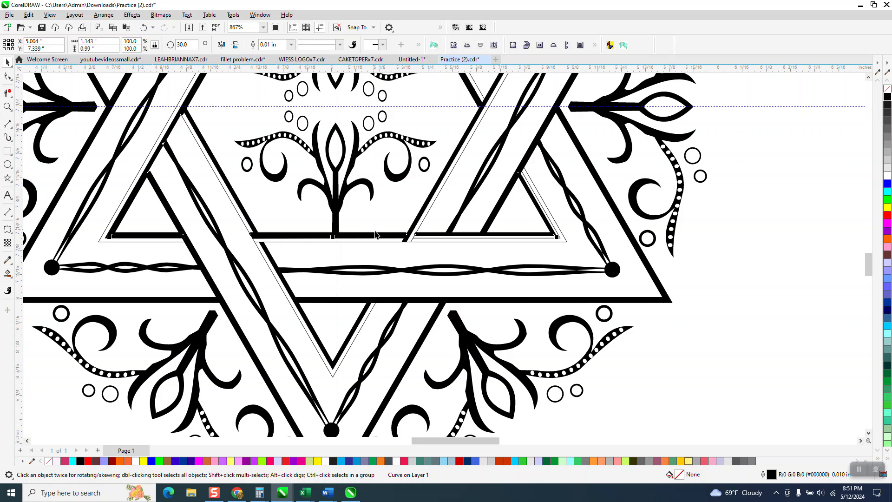
Step: Remove the fill from the hexagon's lower horizontal bar and give it a black outline
click(715, 260)
click(394, 235)
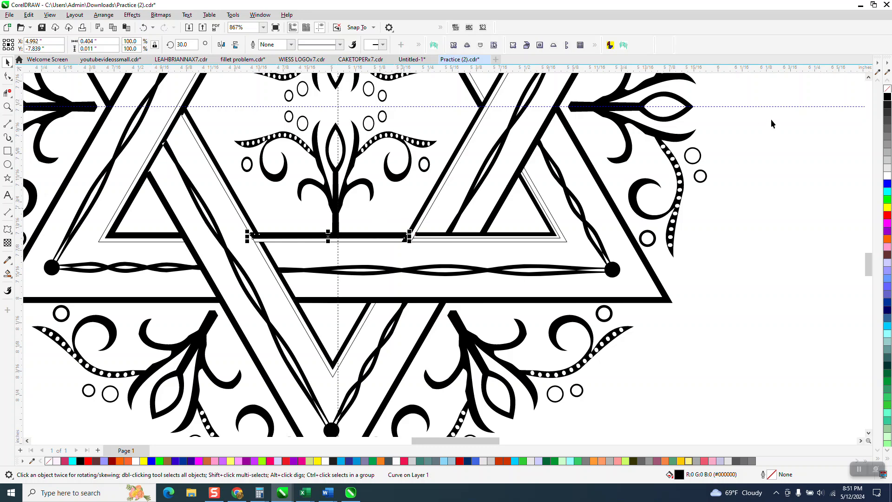
click(887, 88)
right_click(886, 96)
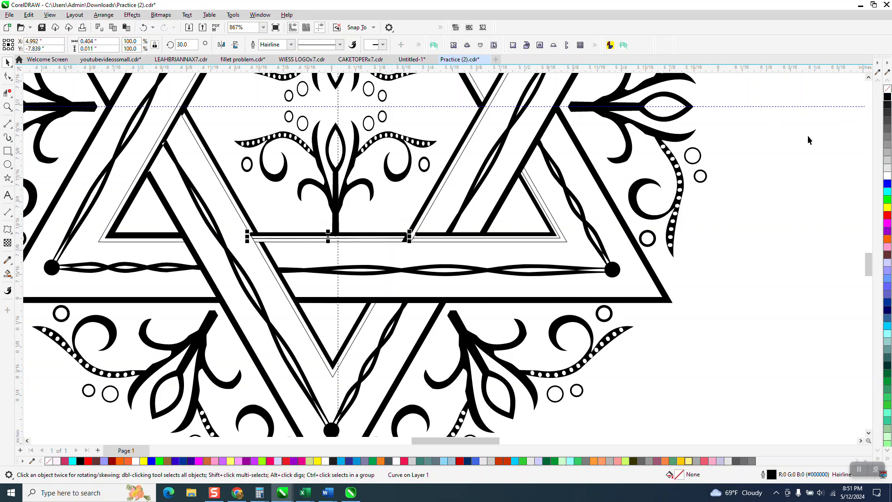
Step: Move the inner upright triangle curve's end node up into the hexagon's upper bar to close the corner joint, and deselect it
click(539, 236)
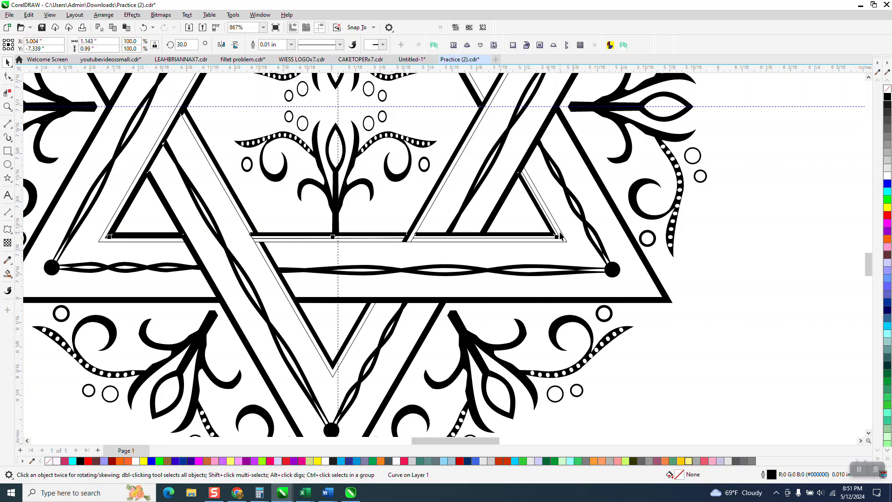
scroll(560, 237, down, 1)
scroll(670, 242, down, 4)
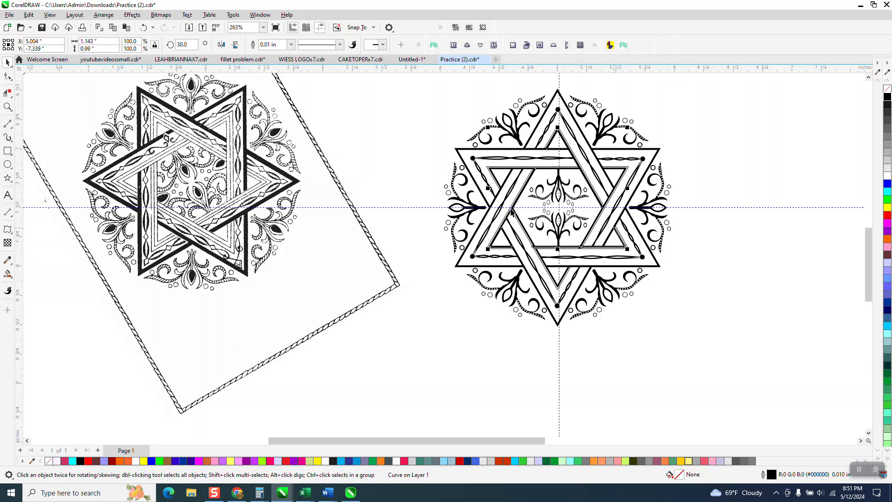
click(8, 107)
drag(474, 160, 553, 208)
scroll(408, 248, down, 1)
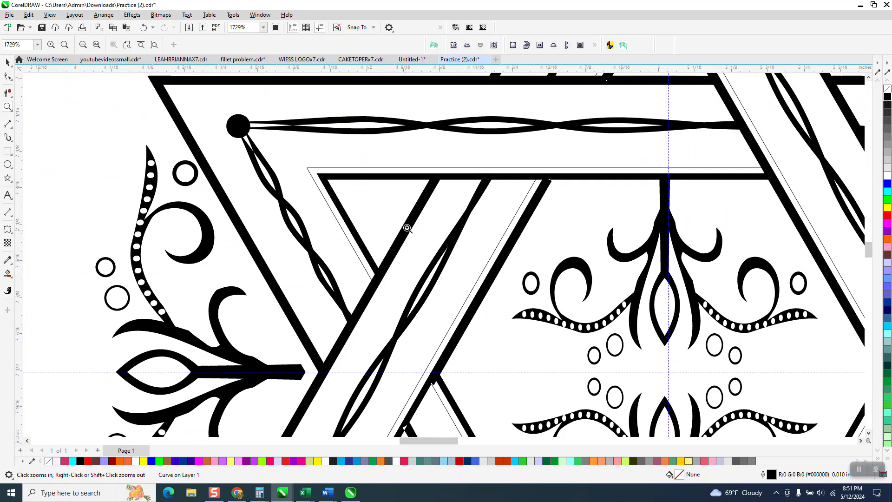
drag(524, 164, 633, 226)
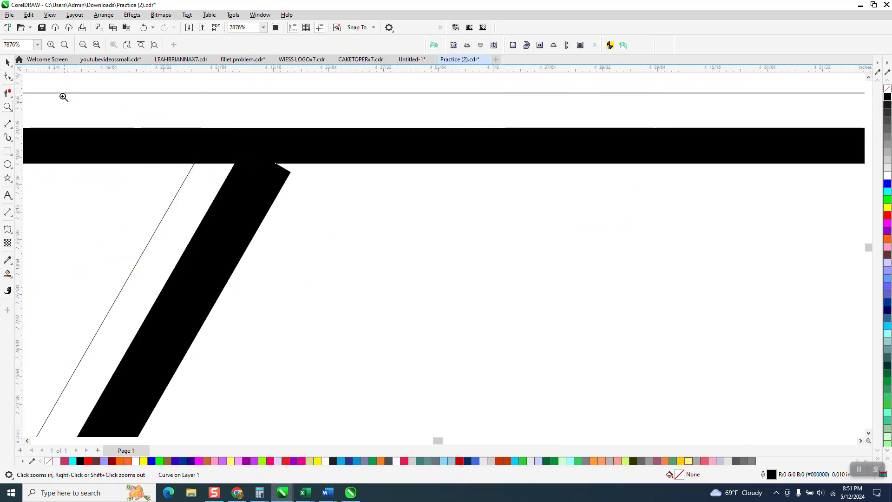
click(7, 76)
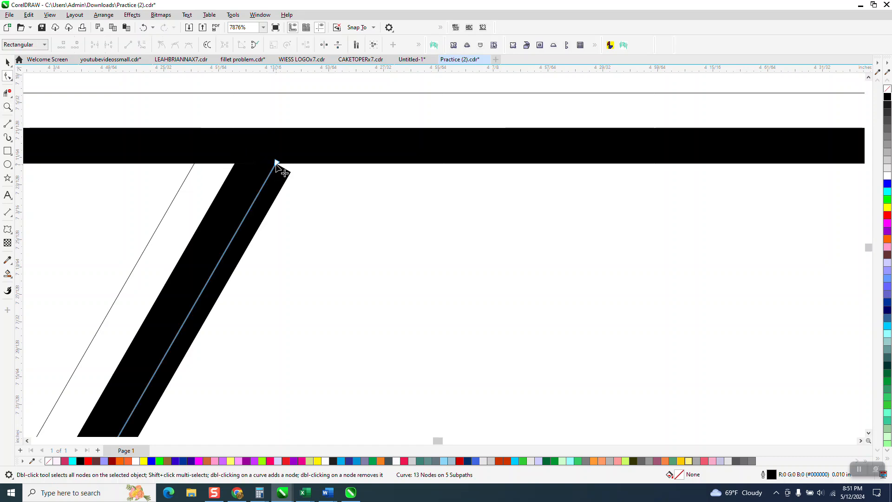
drag(280, 156, 297, 155)
scroll(320, 201, down, 2)
scroll(320, 199, down, 6)
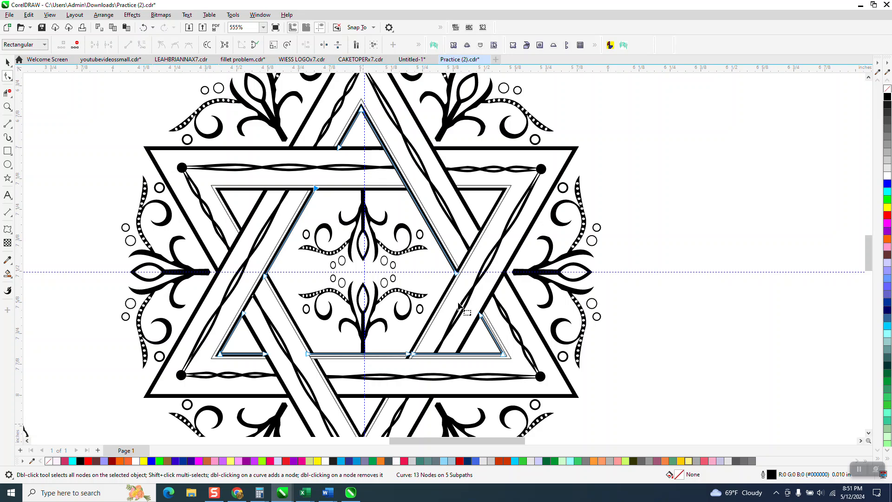
scroll(460, 307, down, 1)
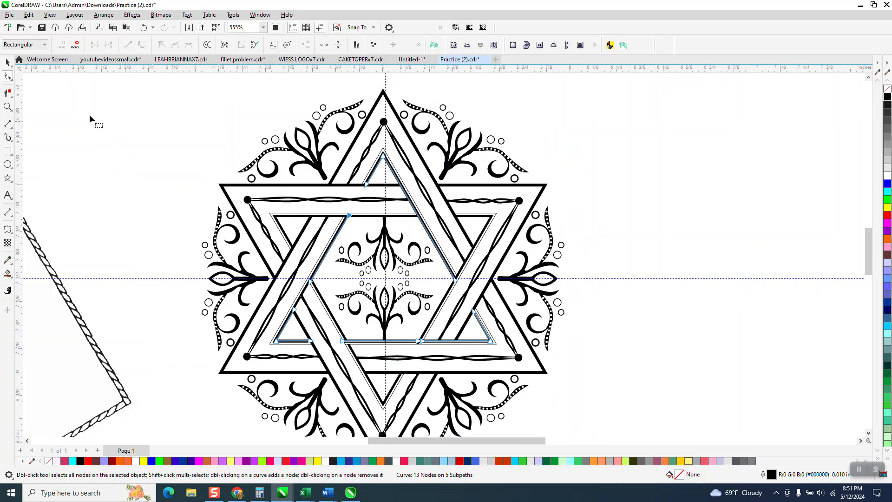
click(8, 63)
click(615, 222)
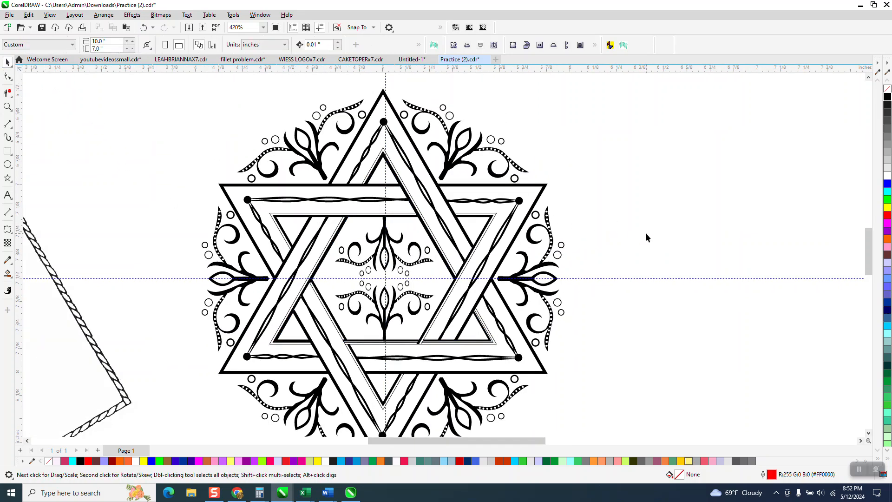